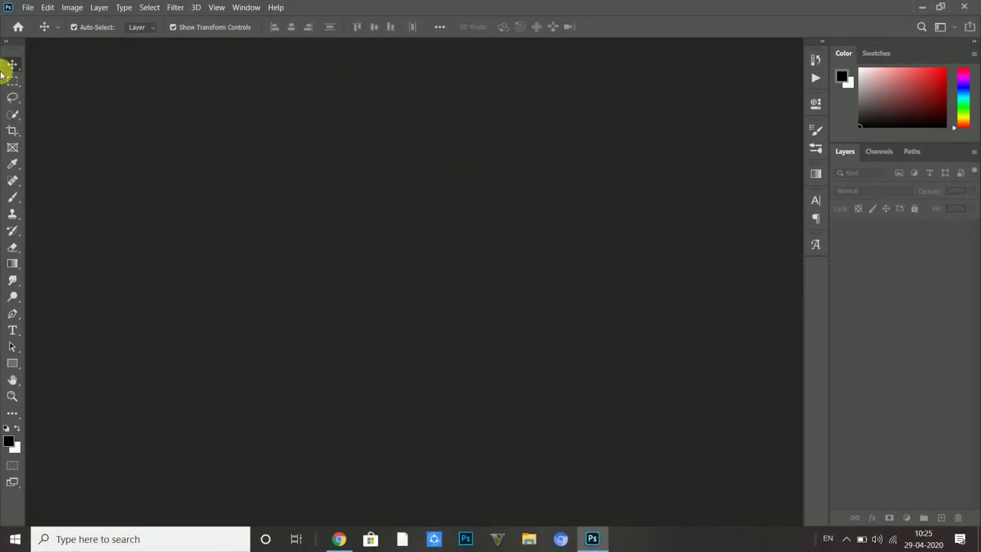
- Start a new 5 × 6 inch, 300 pixels/inch RGB document with a white background
{"action": "left_click", "coordinate": [28, 7]}
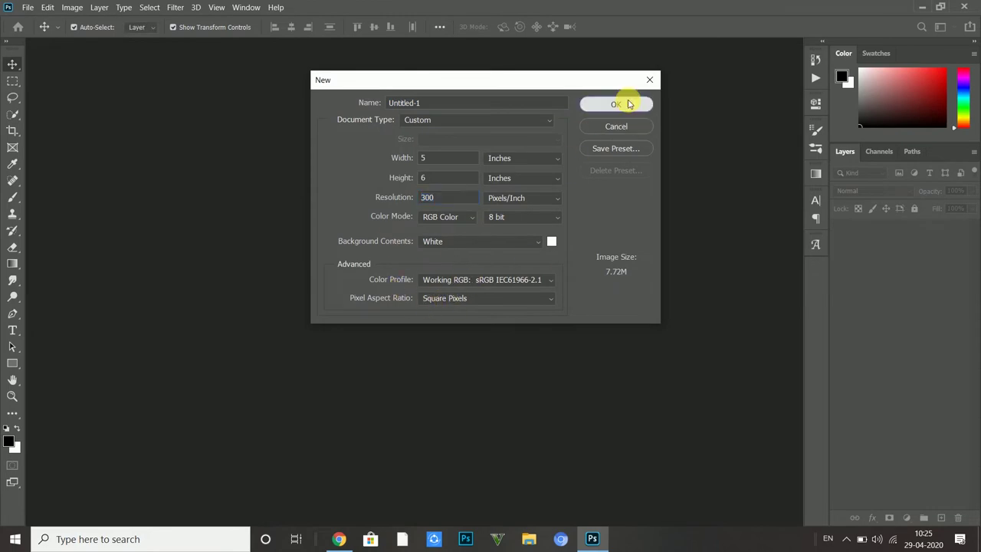
- Create the white 5×6 inch canvas and choose a radial gradient preset
{"action": "left_click", "coordinate": [628, 104]}
{"action": "left_click", "coordinate": [817, 179]}
{"action": "scroll", "coordinate": [662, 281], "scroll_direction": "down", "scroll_amount": 5}
{"action": "scroll", "coordinate": [700, 300], "scroll_direction": "down", "scroll_amount": 2}
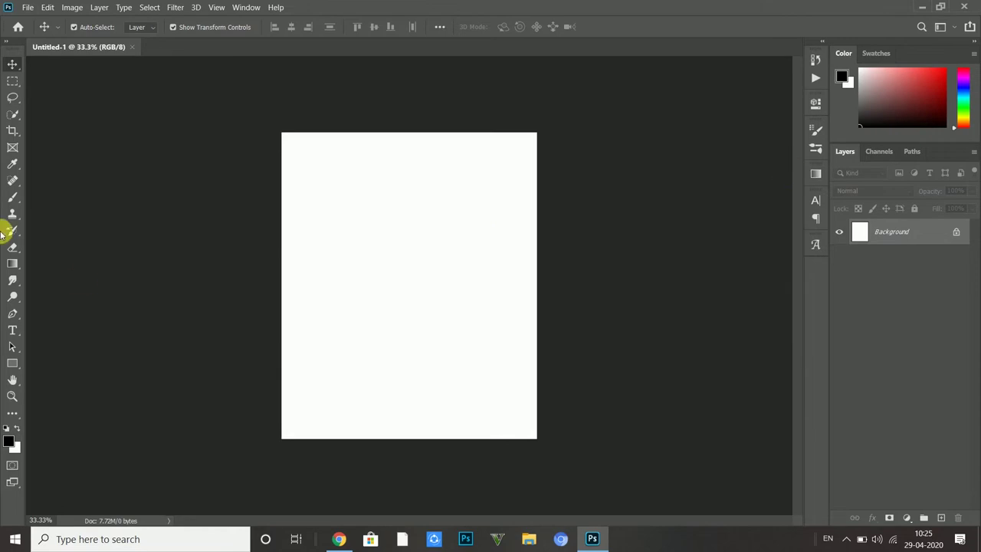
{"action": "left_click", "coordinate": [13, 263]}
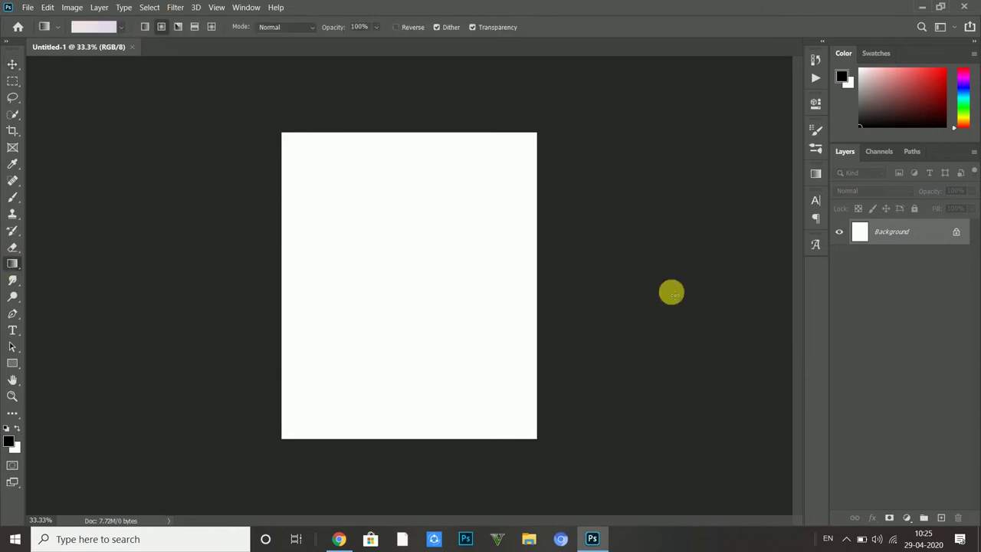
- Fill a new Layer 1 with a pale lavender-peach radial gradient from the canvas centre
{"action": "left_click", "coordinate": [940, 516]}
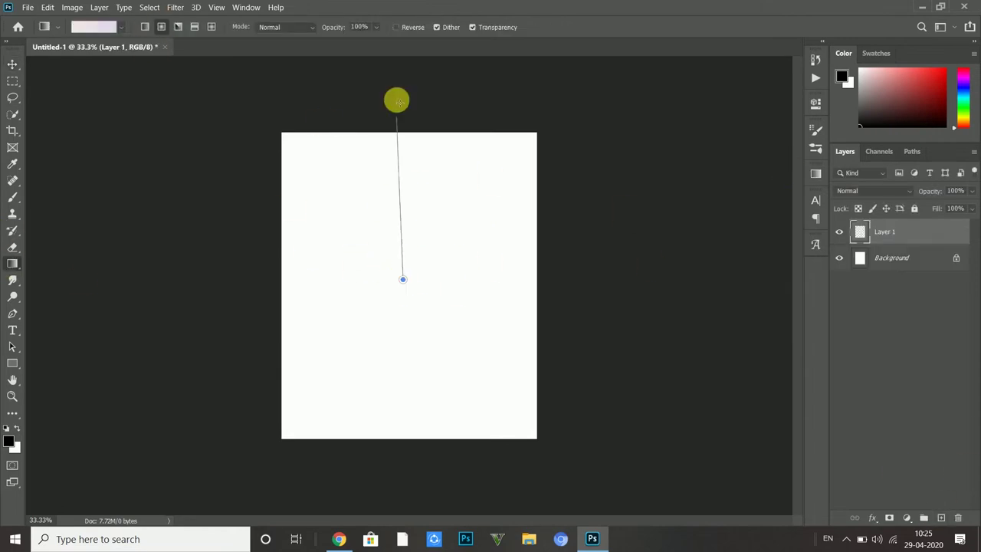
{"action": "left_click_drag", "start_coordinate": [403, 279], "coordinate": [403, 83]}
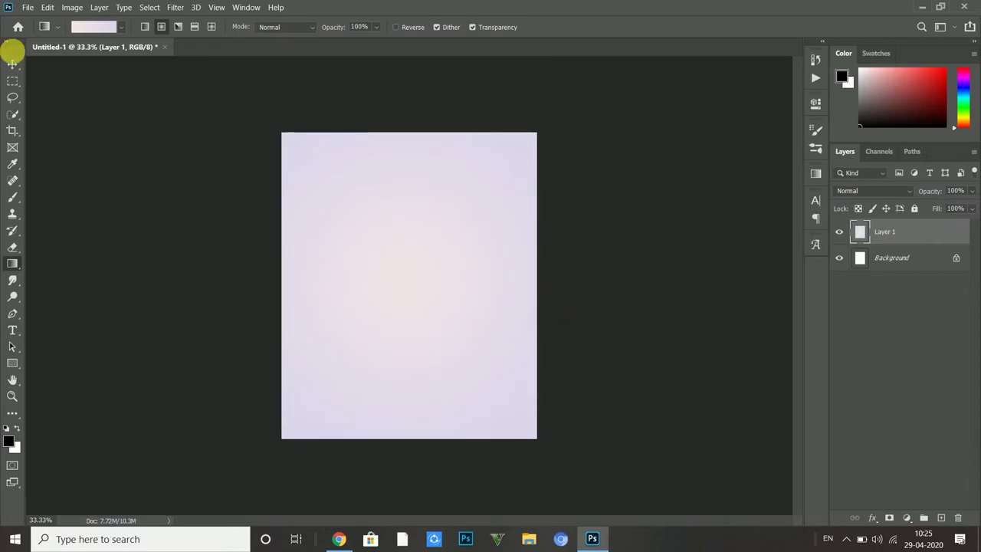
{"action": "left_click", "coordinate": [10, 64]}
{"action": "left_click", "coordinate": [699, 236]}
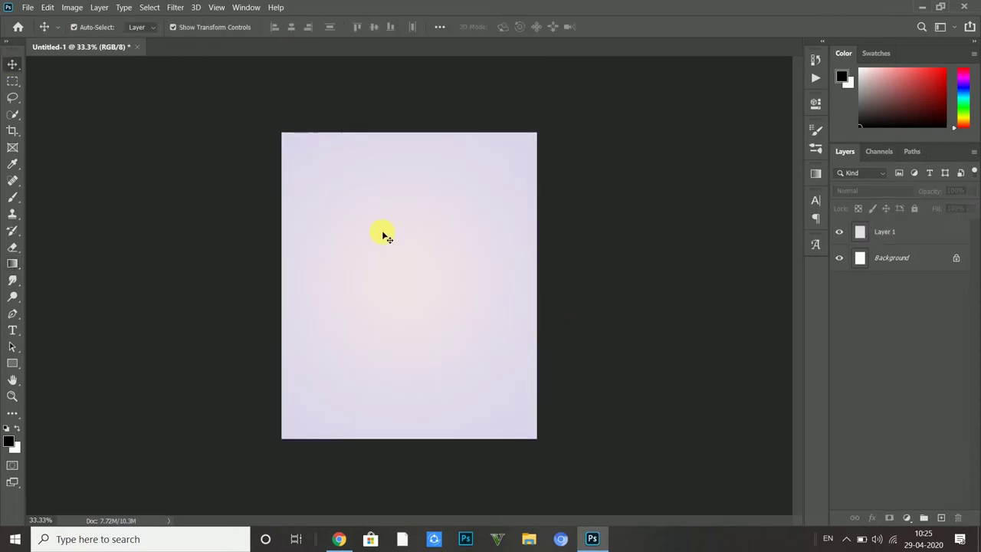
- Open all three images in Desktop > rohit sharma: two Rohit Sharma portraits and the stadium wallpaper
{"action": "left_click", "coordinate": [26, 9]}
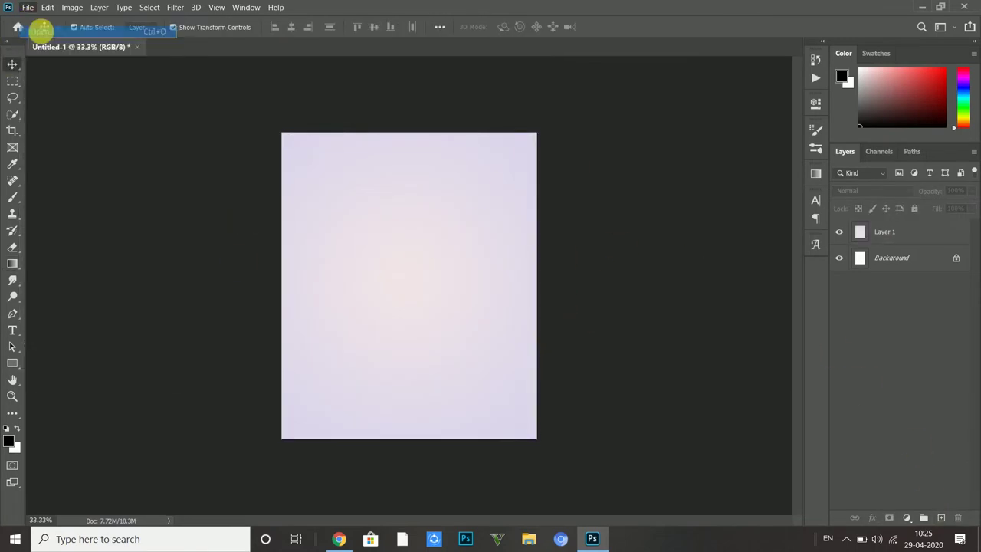
{"action": "left_click", "coordinate": [34, 29]}
{"action": "left_click", "coordinate": [62, 145]}
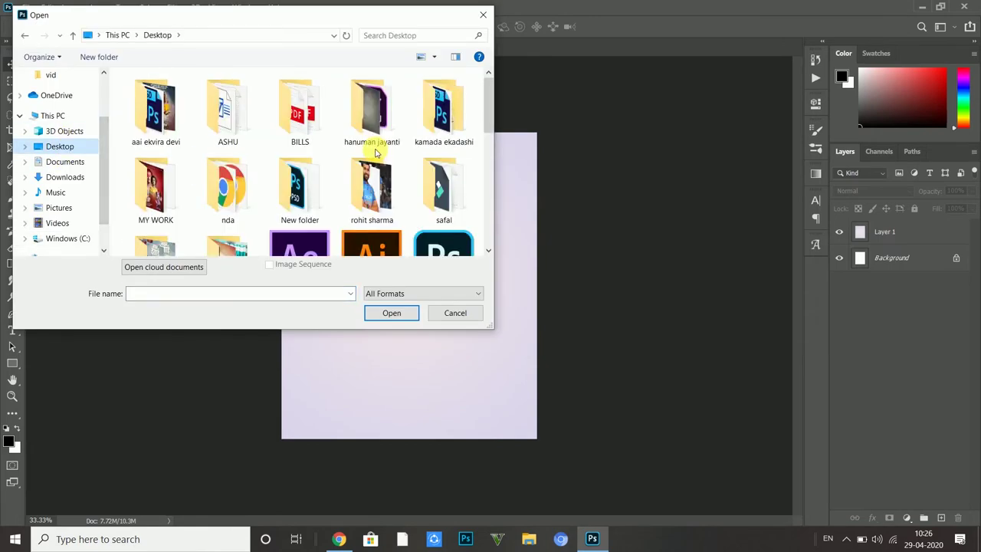
{"action": "double_click", "coordinate": [373, 178]}
{"action": "key", "text": "ctrl+a"}
{"action": "left_click", "coordinate": [391, 313]}
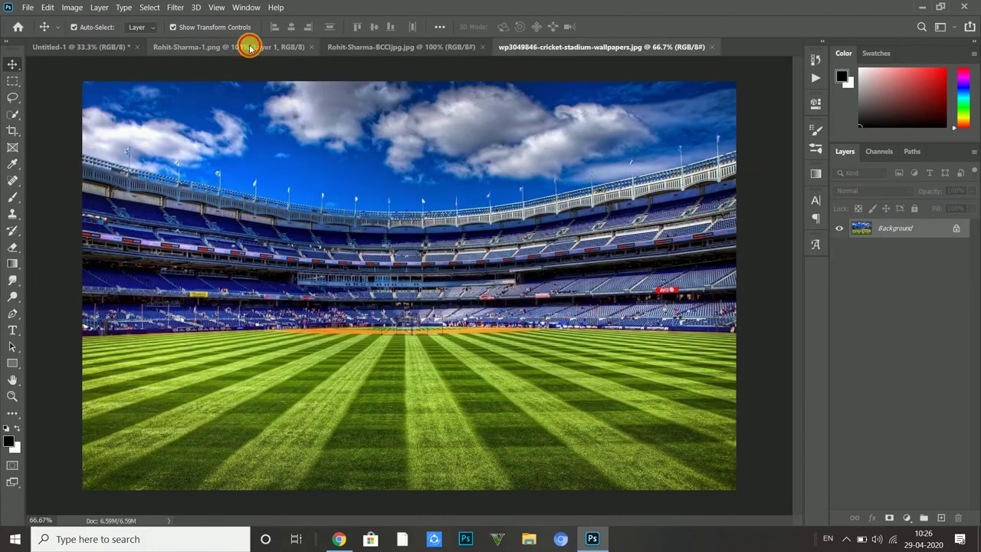
{"action": "left_click", "coordinate": [248, 44]}
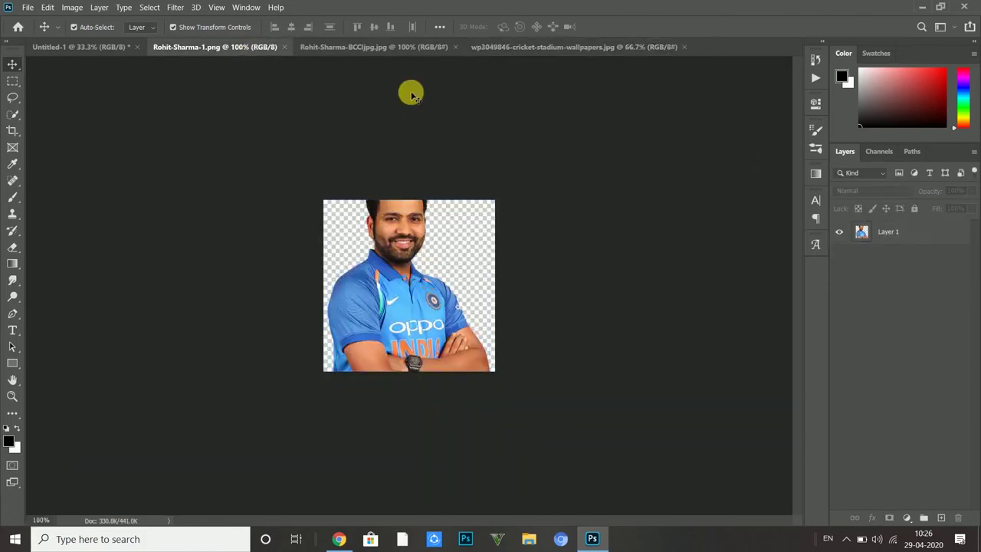
{"action": "left_click", "coordinate": [368, 47]}
- Find the CricDost Rohit Sharma portrait in Google Images and open its source page
{"action": "left_click", "coordinate": [349, 537]}
{"action": "scroll", "coordinate": [613, 324], "scroll_direction": "down", "scroll_amount": 2}
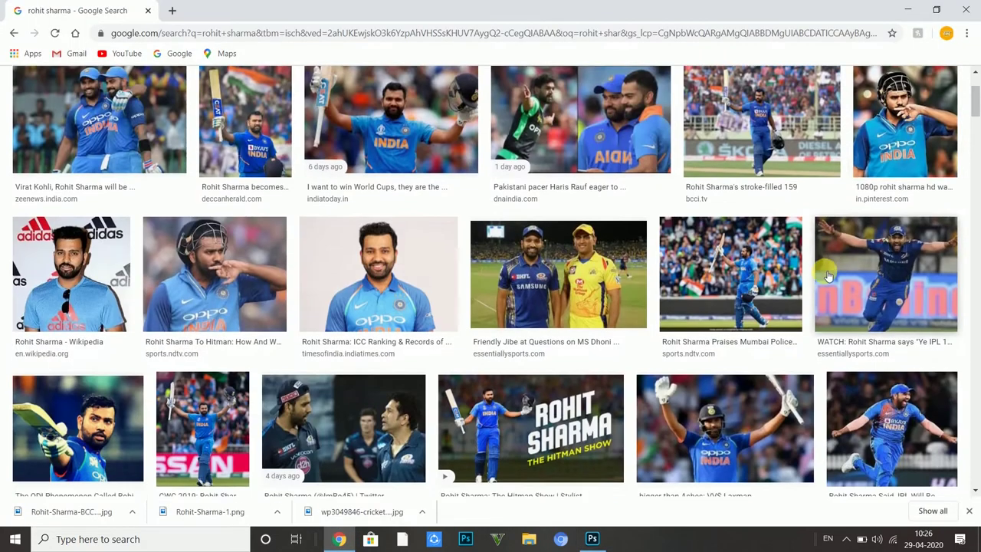
{"action": "scroll", "coordinate": [905, 387], "scroll_direction": "down", "scroll_amount": 2}
{"action": "scroll", "coordinate": [871, 394], "scroll_direction": "down", "scroll_amount": 3}
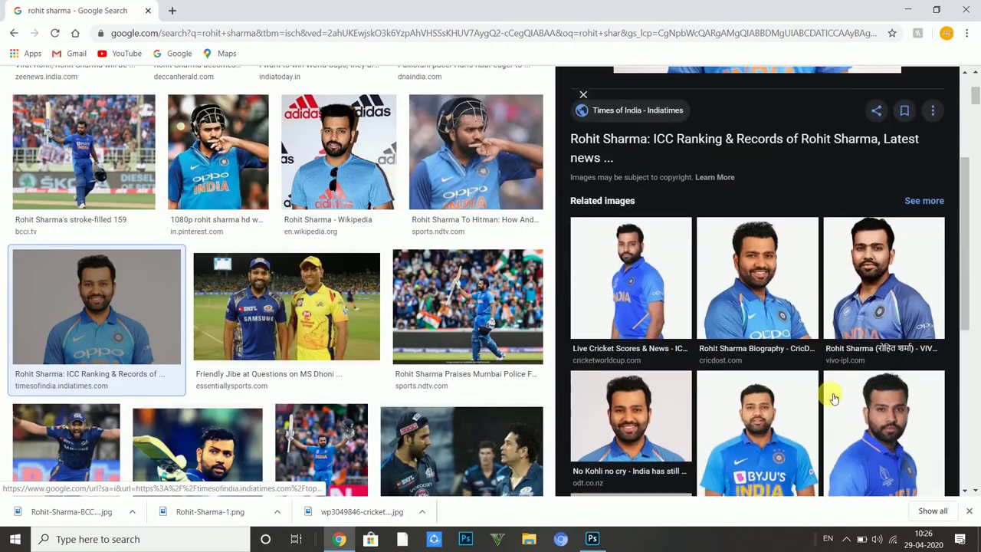
{"action": "scroll", "coordinate": [832, 394], "scroll_direction": "down", "scroll_amount": 4}
{"action": "scroll", "coordinate": [832, 390], "scroll_direction": "up", "scroll_amount": 3}
{"action": "left_click", "coordinate": [764, 175]}
{"action": "scroll", "coordinate": [771, 266], "scroll_direction": "down", "scroll_amount": 5}
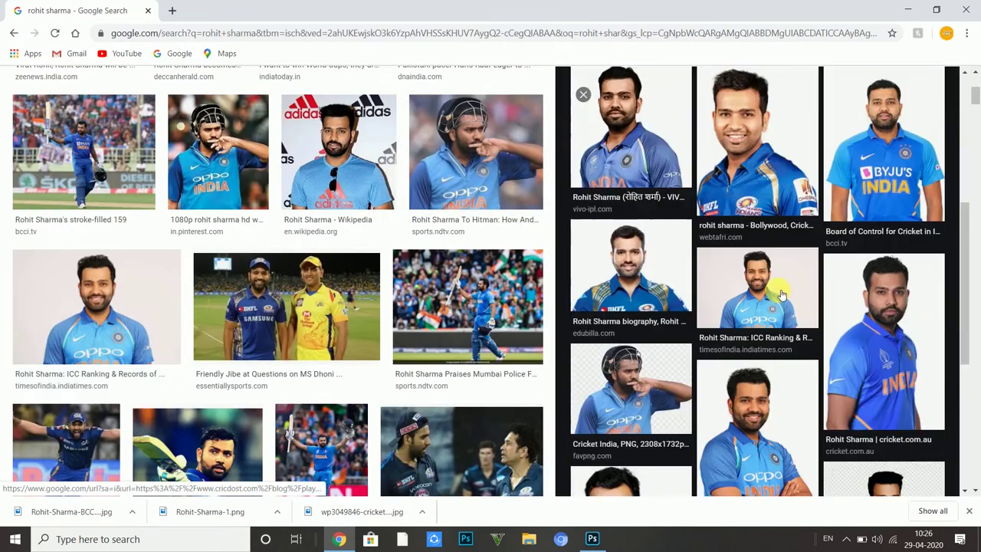
{"action": "scroll", "coordinate": [782, 291], "scroll_direction": "down", "scroll_amount": 1}
{"action": "scroll", "coordinate": [782, 296], "scroll_direction": "up", "scroll_amount": 6}
{"action": "left_click", "coordinate": [700, 216]}
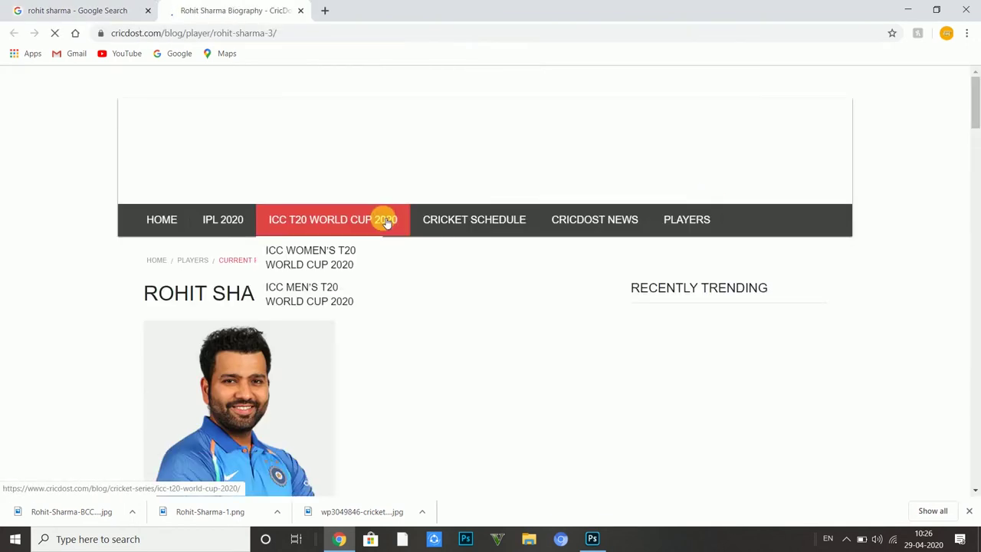
{"action": "scroll", "coordinate": [285, 219], "scroll_direction": "down", "scroll_amount": 4}
{"action": "scroll", "coordinate": [248, 192], "scroll_direction": "up", "scroll_amount": 2}
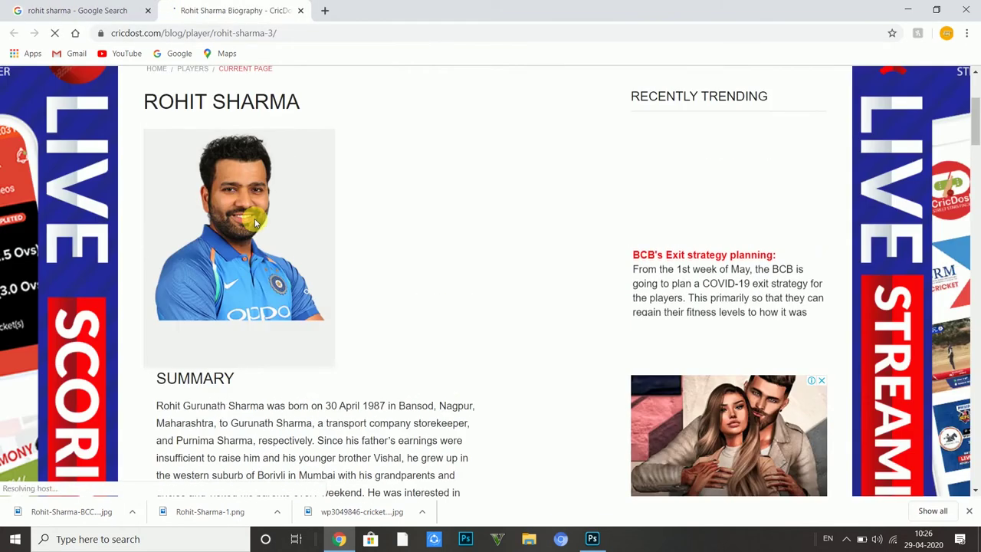
- Save the portrait as rohit-sharma.png in the rohit sharma folder and return to Photoshop
{"action": "right_click", "coordinate": [255, 221]}
{"action": "left_click", "coordinate": [292, 245]}
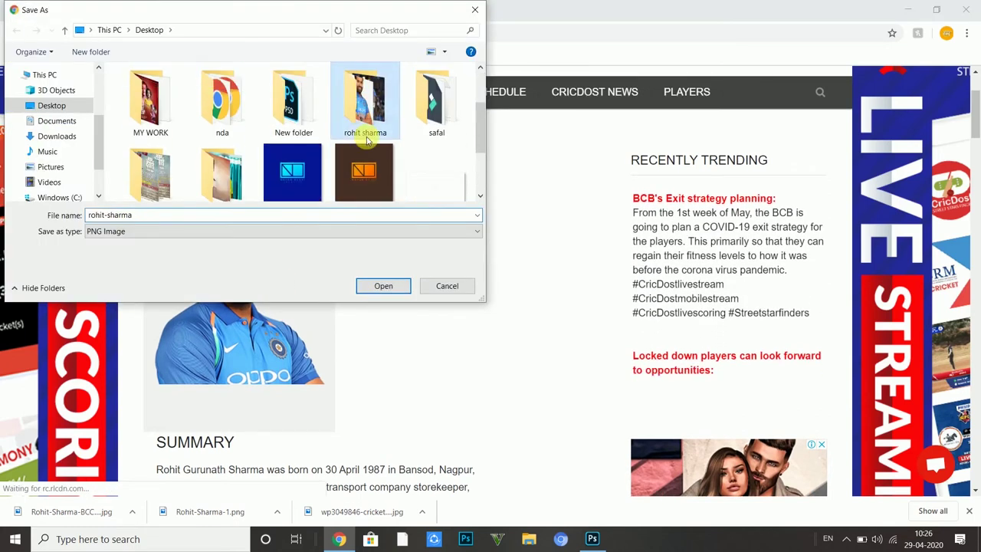
{"action": "double_click", "coordinate": [364, 84]}
{"action": "left_click", "coordinate": [383, 285]}
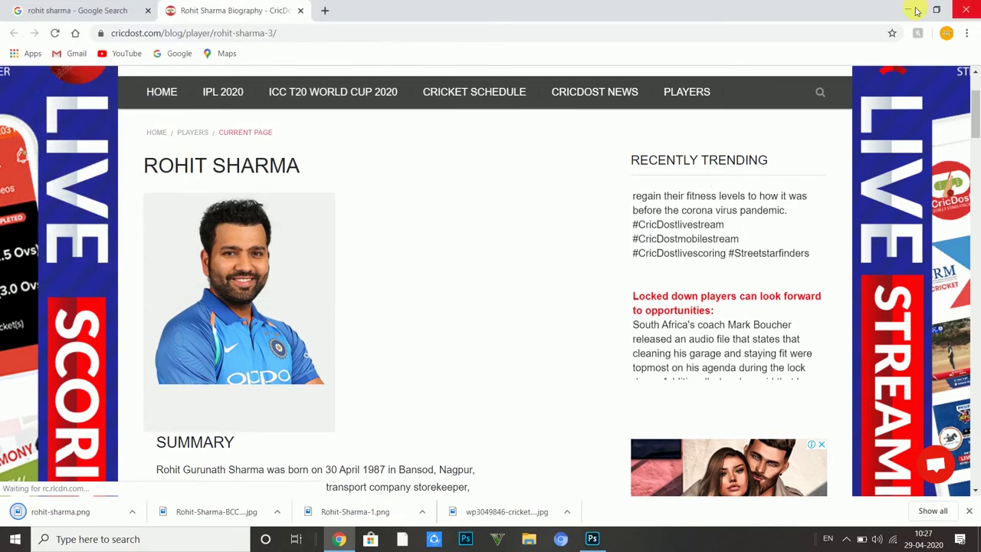
{"action": "left_click", "coordinate": [907, 9]}
{"action": "left_click", "coordinate": [230, 47]}
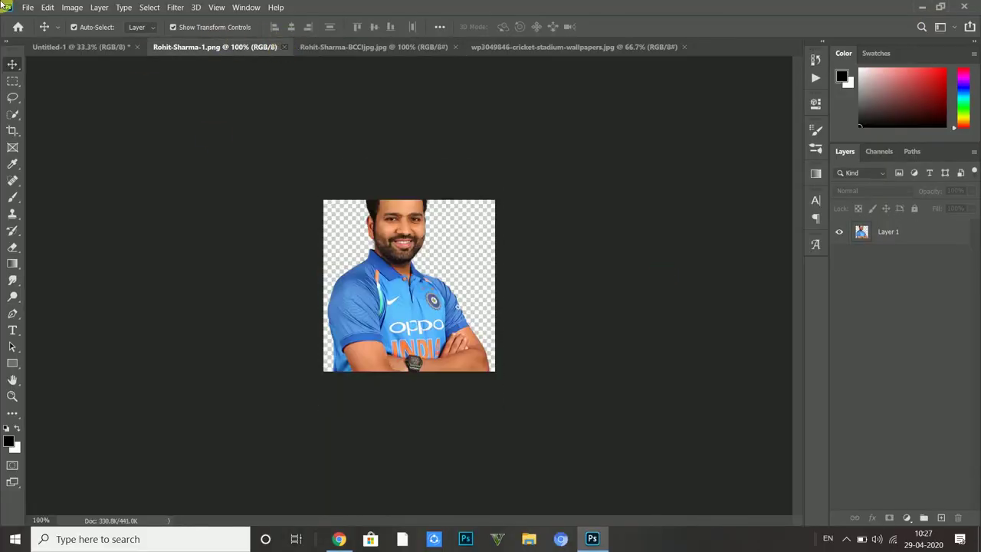
- Open the downloaded rohit-sharma.png as its own document
{"action": "left_click", "coordinate": [27, 7]}
{"action": "left_click", "coordinate": [38, 38]}
{"action": "left_click", "coordinate": [153, 107]}
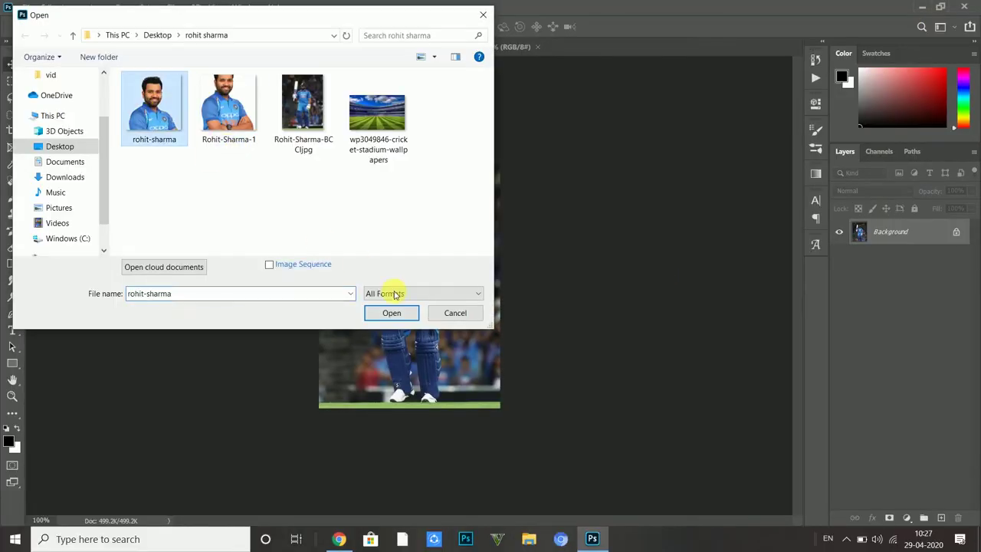
{"action": "left_click", "coordinate": [392, 313]}
- Zoom into the Rohit-Sharma-BCCI.jpg batting photo and pick the Quick Selection tool
{"action": "left_click", "coordinate": [229, 47]}
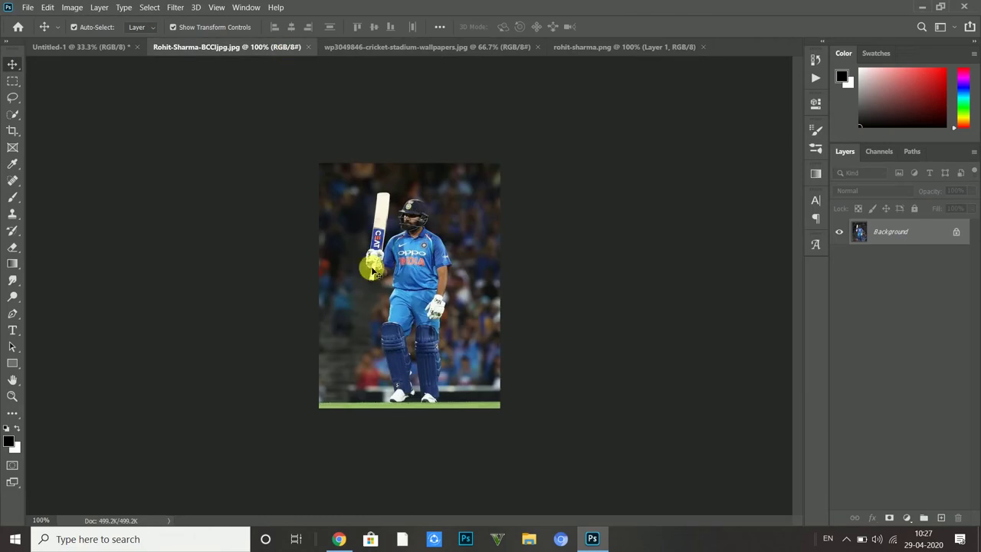
{"action": "left_click", "coordinate": [12, 397]}
{"action": "left_click", "coordinate": [256, 190]}
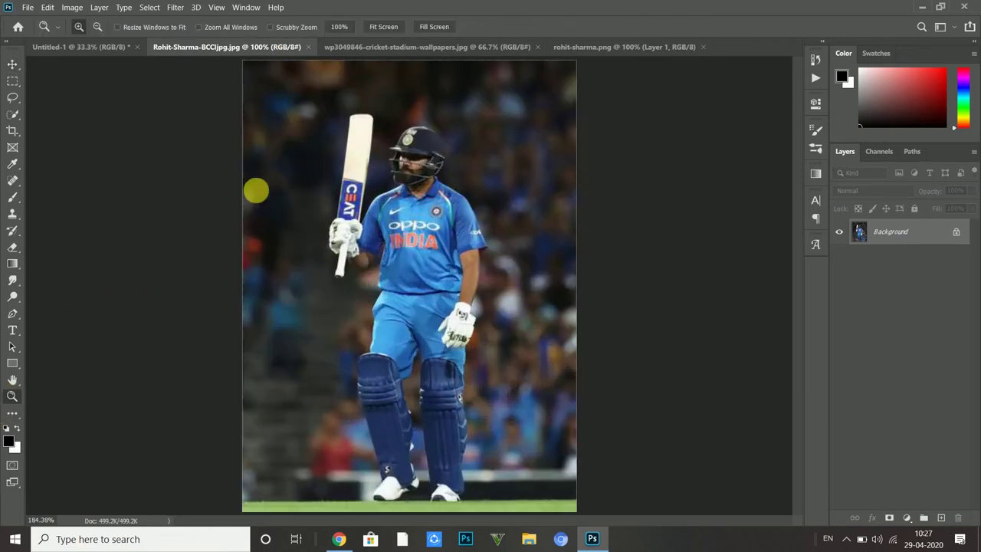
{"action": "left_click", "coordinate": [9, 119]}
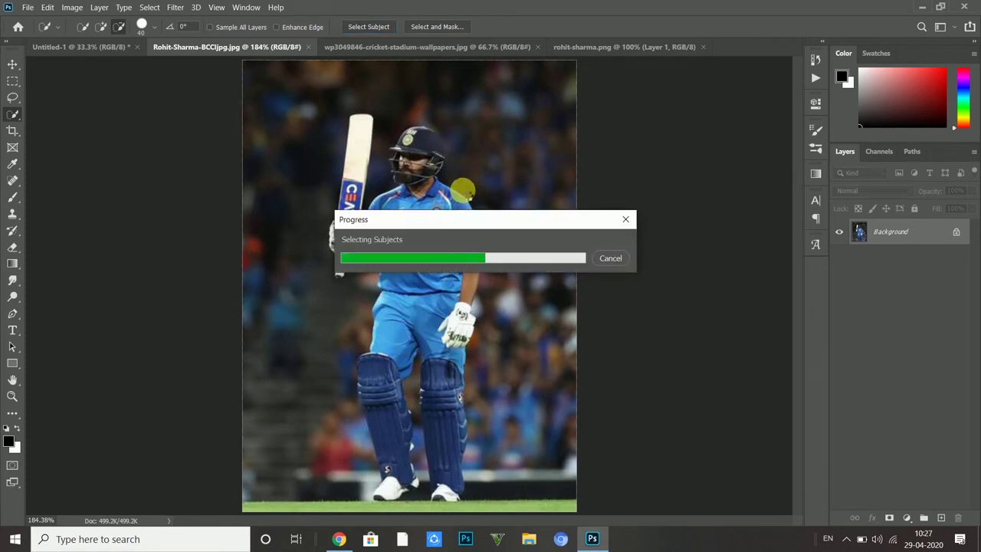
- Remove the arm-body gap from the batsman selection and refine the right shoulder edge
{"action": "scroll", "coordinate": [342, 266], "scroll_direction": "up", "scroll_amount": 2, "text": "alt"}
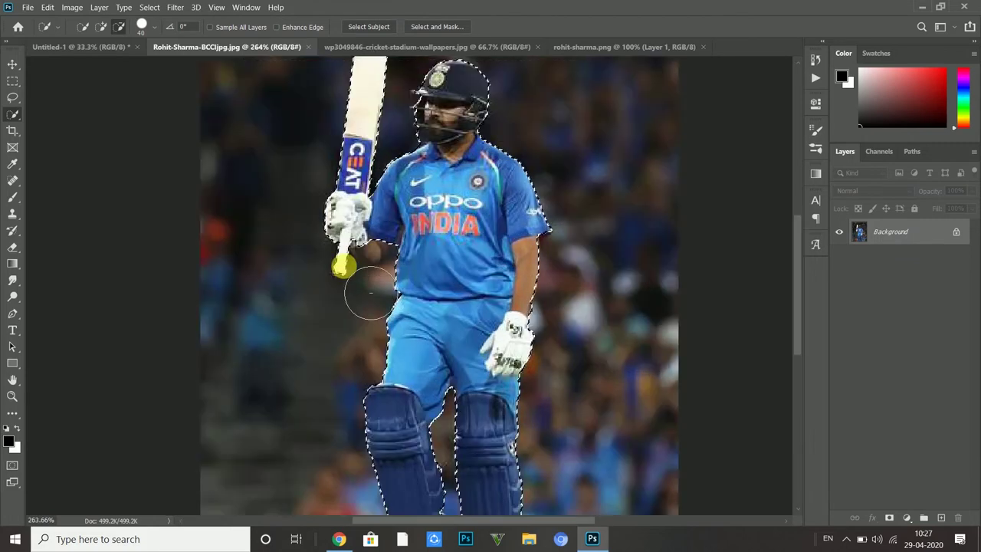
{"action": "scroll", "coordinate": [370, 294], "scroll_direction": "up", "scroll_amount": 3, "text": "alt"}
{"action": "scroll", "coordinate": [396, 285], "scroll_direction": "up", "scroll_amount": 3, "text": "alt"}
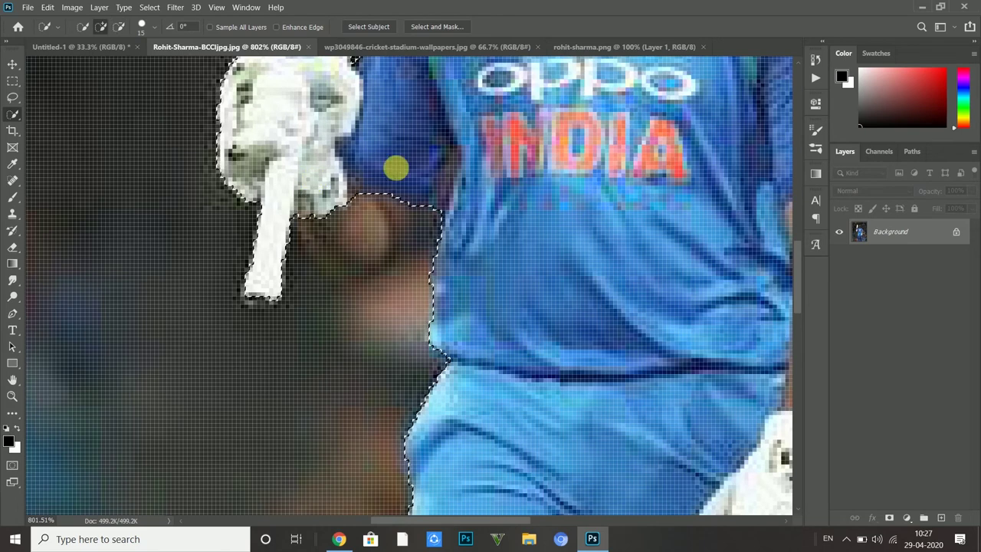
{"action": "left_click_drag", "start_coordinate": [590, 249], "coordinate": [384, 248]}
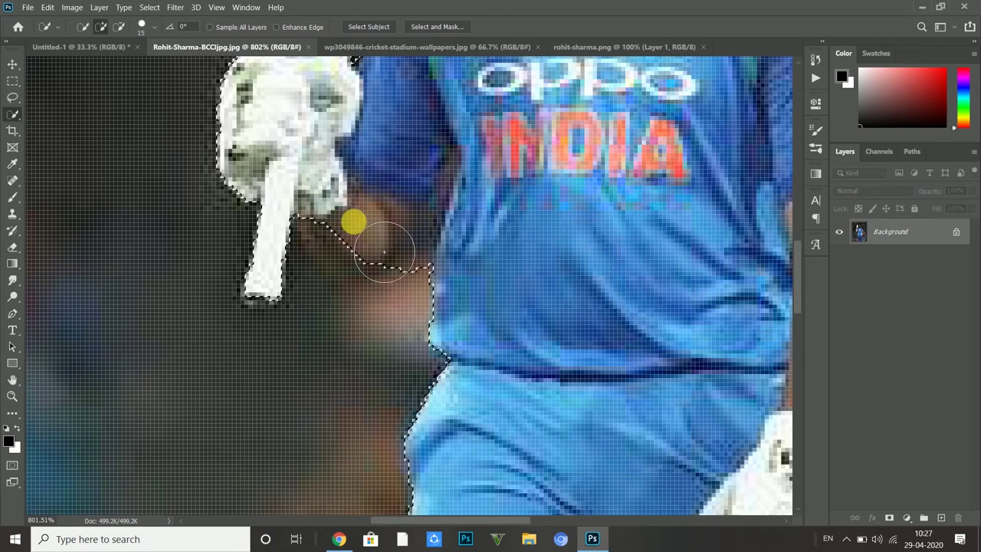
{"action": "scroll", "coordinate": [450, 287], "scroll_direction": "down", "scroll_amount": 2}
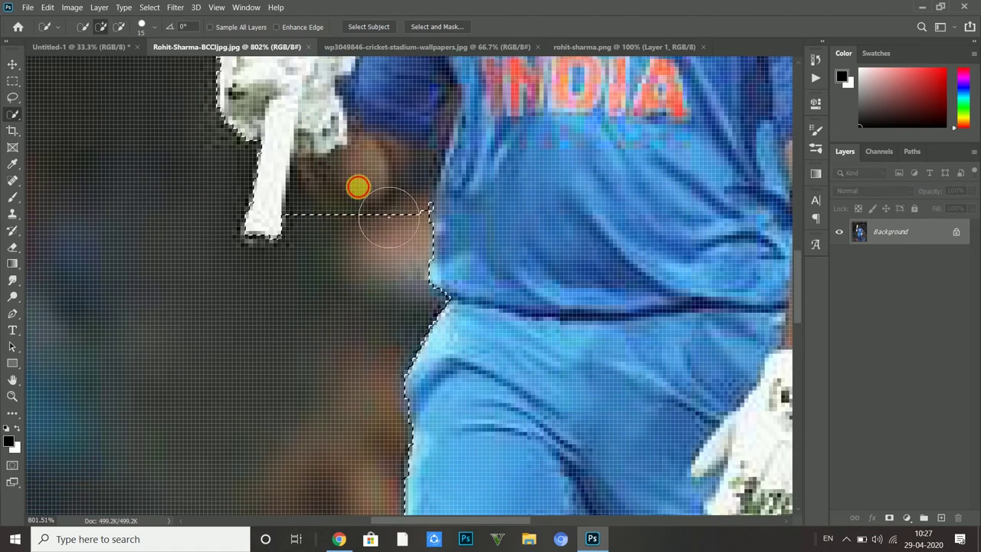
{"action": "scroll", "coordinate": [309, 228], "scroll_direction": "up", "scroll_amount": 1}
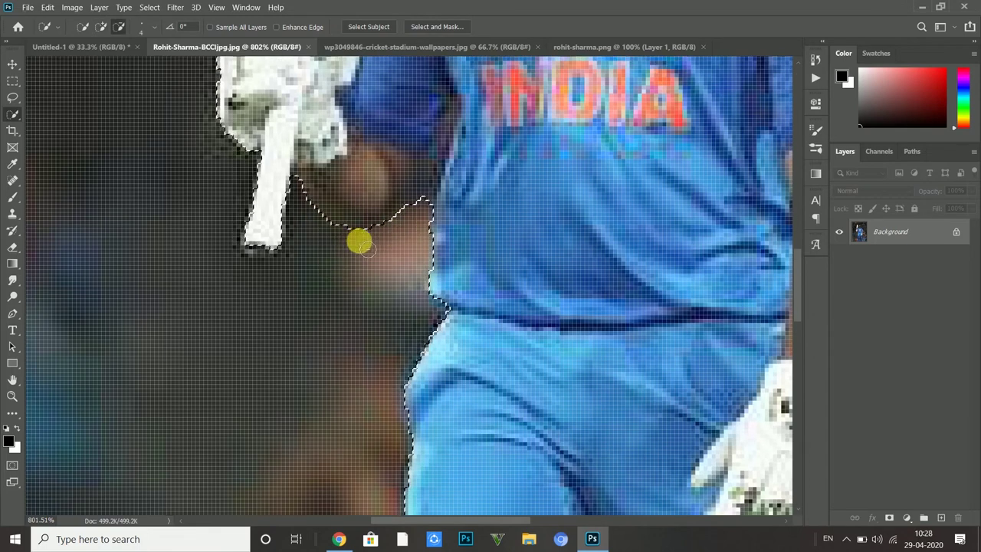
{"action": "scroll", "coordinate": [525, 256], "scroll_direction": "down", "scroll_amount": 5}
{"action": "scroll", "coordinate": [554, 262], "scroll_direction": "down", "scroll_amount": 2}
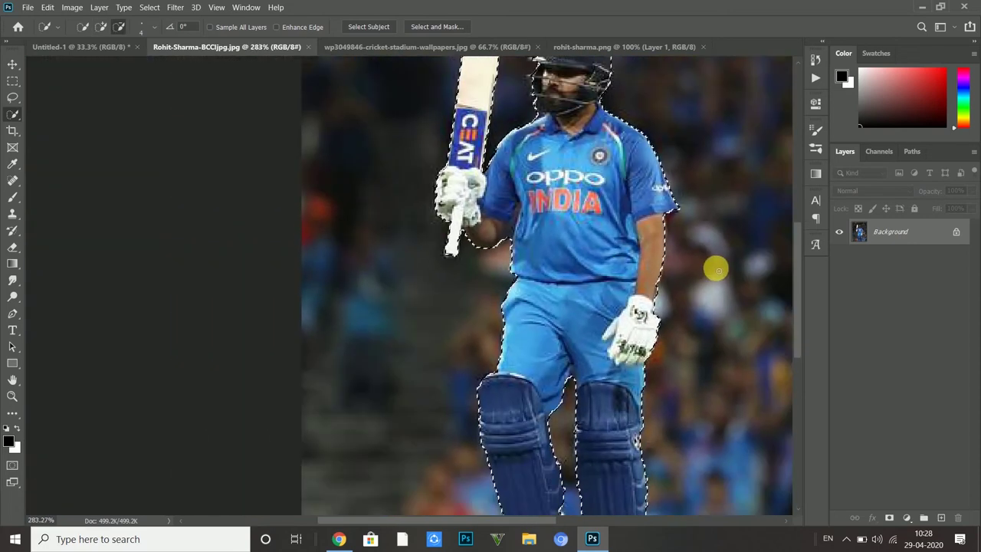
{"action": "scroll", "coordinate": [685, 227], "scroll_direction": "up", "scroll_amount": 5}
{"action": "scroll", "coordinate": [617, 153], "scroll_direction": "up", "scroll_amount": 3}
{"action": "left_click_drag", "start_coordinate": [618, 153], "coordinate": [650, 159]}
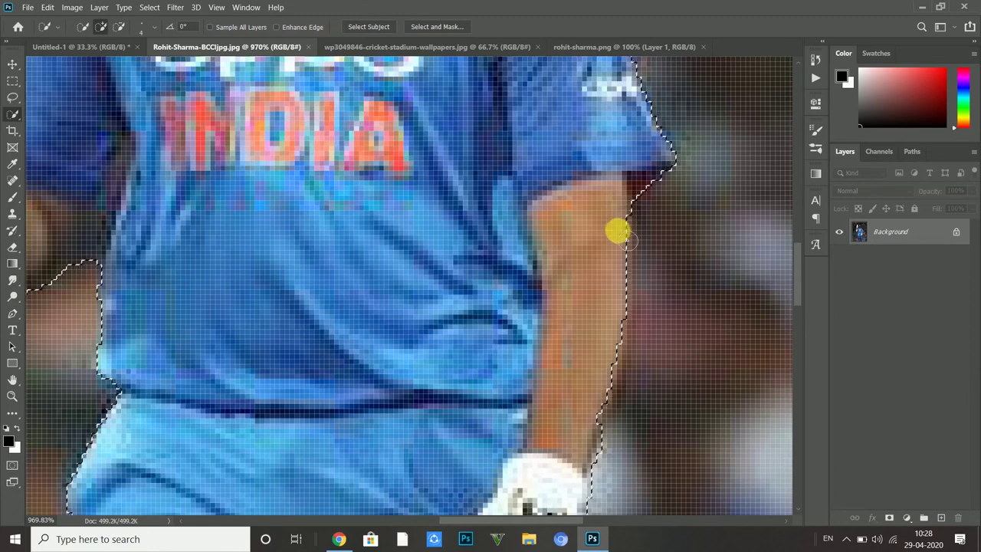
- Subtract the dark gap between the batsman's shoes from the selection
{"action": "scroll", "coordinate": [619, 232], "scroll_direction": "down", "scroll_amount": 2}
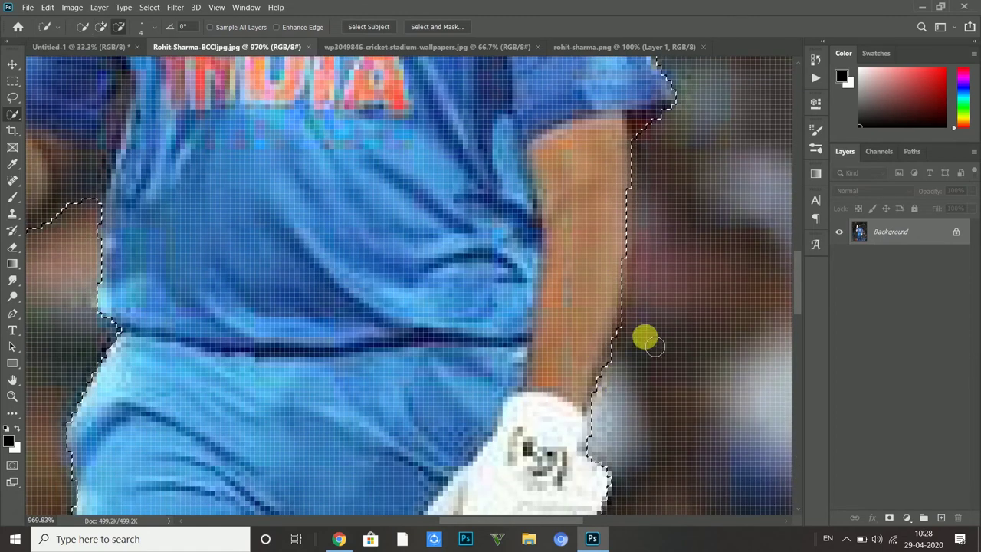
{"action": "scroll", "coordinate": [651, 294], "scroll_direction": "down", "scroll_amount": 2}
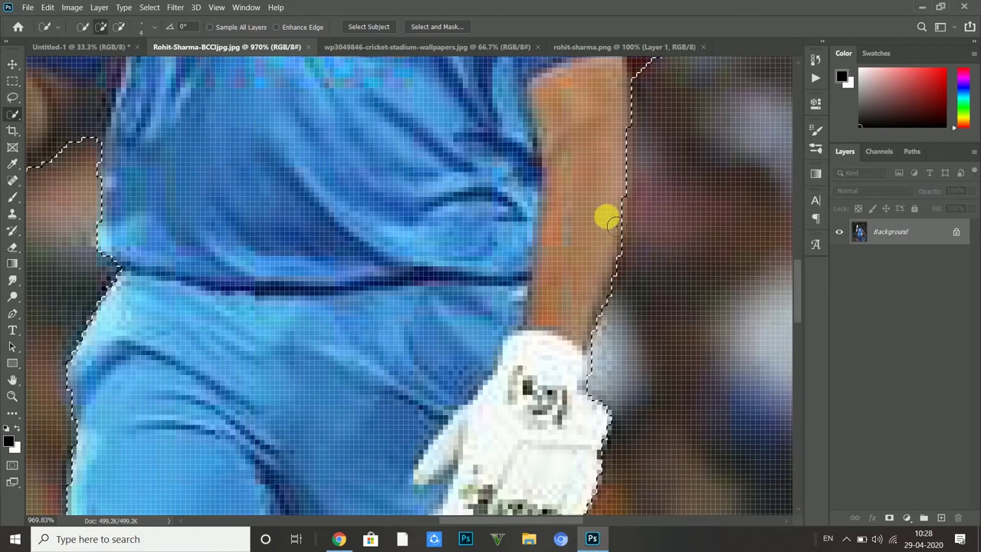
{"action": "scroll", "coordinate": [620, 268], "scroll_direction": "down", "scroll_amount": 4}
{"action": "scroll", "coordinate": [620, 261], "scroll_direction": "down", "scroll_amount": 5}
{"action": "scroll", "coordinate": [620, 245], "scroll_direction": "down", "scroll_amount": 4}
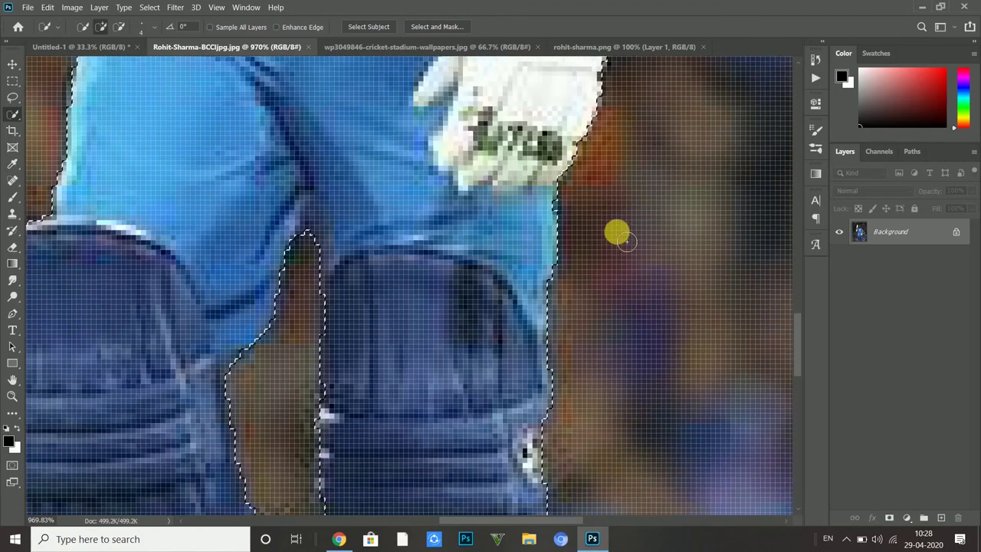
{"action": "scroll", "coordinate": [622, 253], "scroll_direction": "down", "scroll_amount": 5}
{"action": "scroll", "coordinate": [600, 253], "scroll_direction": "down", "scroll_amount": 5}
{"action": "scroll", "coordinate": [554, 278], "scroll_direction": "down", "scroll_amount": 5}
{"action": "scroll", "coordinate": [482, 306], "scroll_direction": "down", "scroll_amount": 3}
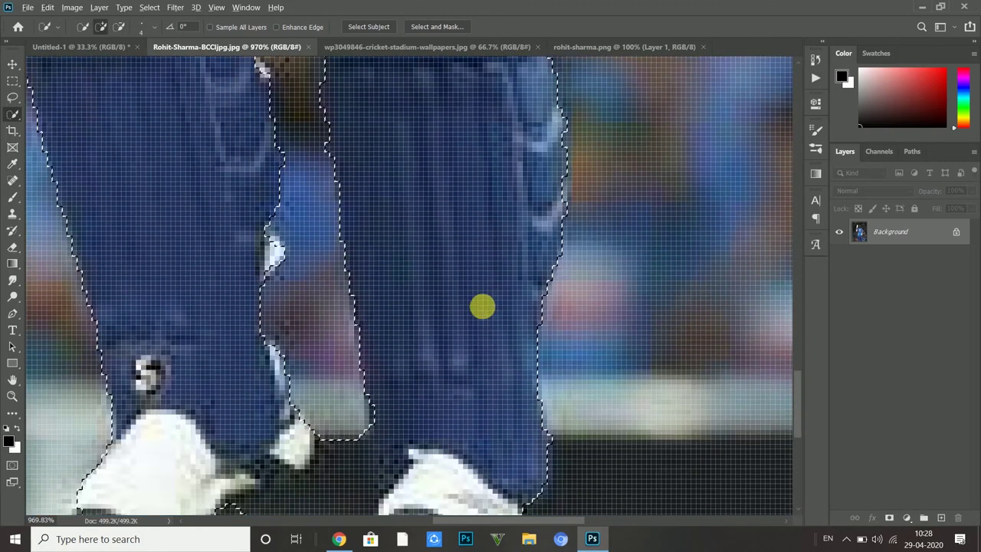
{"action": "scroll", "coordinate": [399, 422], "scroll_direction": "down", "scroll_amount": 2}
{"action": "mouse_move", "coordinate": [398, 423]}
{"action": "left_mouse_down"}
{"action": "mouse_move", "coordinate": [434, 410]}
{"action": "mouse_move", "coordinate": [411, 401]}
{"action": "mouse_move", "coordinate": [422, 396]}
{"action": "mouse_move", "coordinate": [421, 373]}
{"action": "mouse_move", "coordinate": [322, 418]}
{"action": "left_mouse_up"}
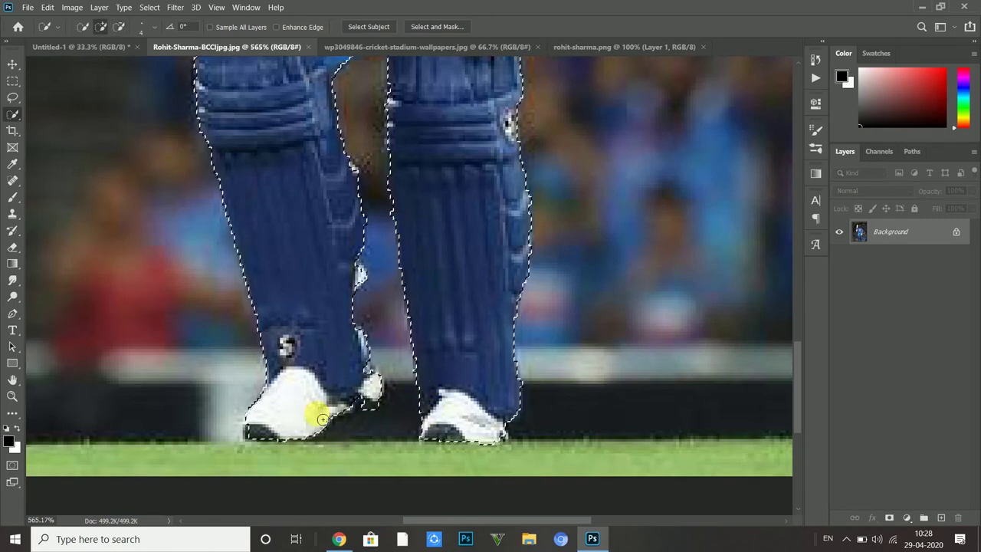
- Smooth the selection edges (Smooth 5) and drag the cutout into Untitled-1 as Layer 2
{"action": "scroll", "coordinate": [369, 368], "scroll_direction": "up", "scroll_amount": 2}
{"action": "scroll", "coordinate": [352, 386], "scroll_direction": "up", "scroll_amount": 1}
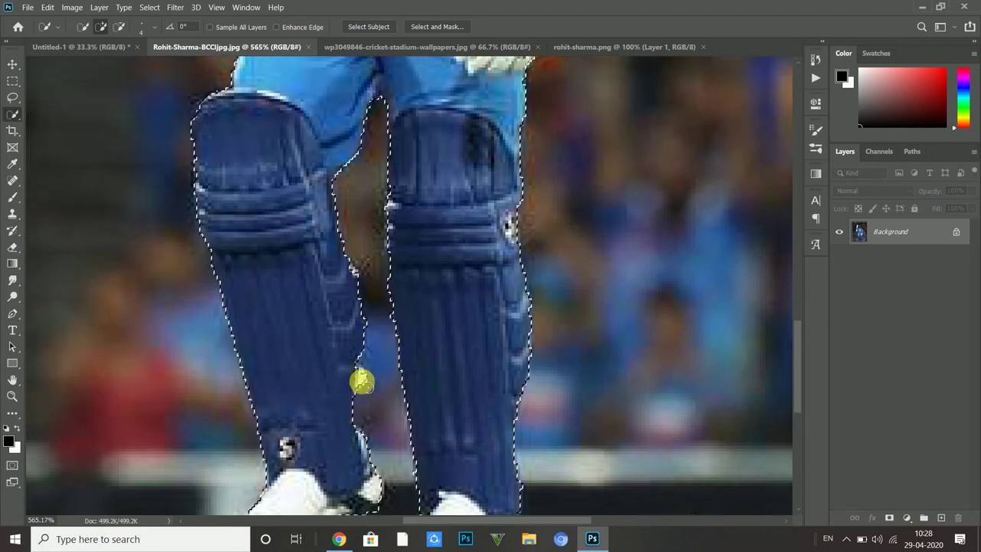
{"action": "scroll", "coordinate": [361, 379], "scroll_direction": "up", "scroll_amount": 1}
{"action": "scroll", "coordinate": [355, 358], "scroll_direction": "up", "scroll_amount": 3}
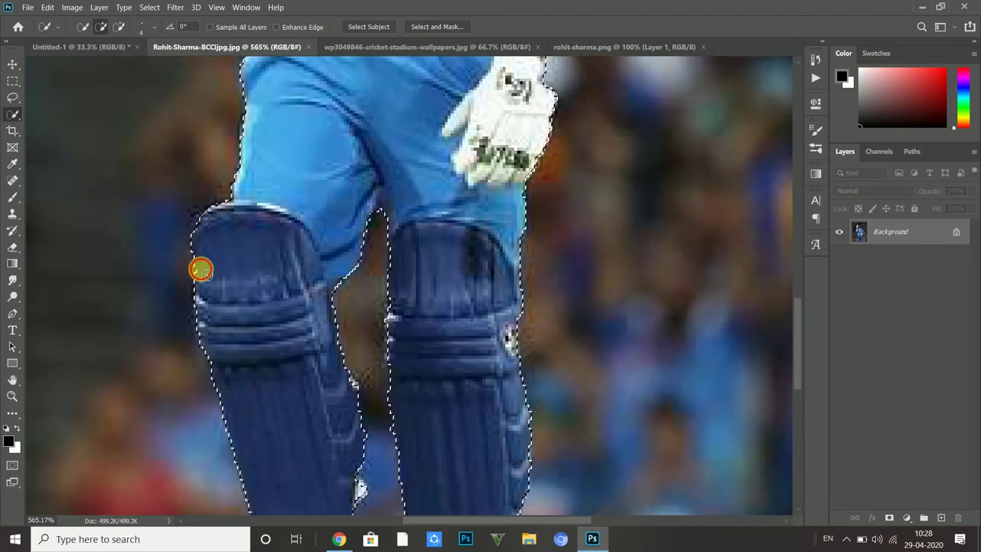
{"action": "scroll", "coordinate": [200, 268], "scroll_direction": "up", "scroll_amount": 1}
{"action": "scroll", "coordinate": [228, 339], "scroll_direction": "up", "scroll_amount": 1}
{"action": "scroll", "coordinate": [199, 287], "scroll_direction": "up", "scroll_amount": 1}
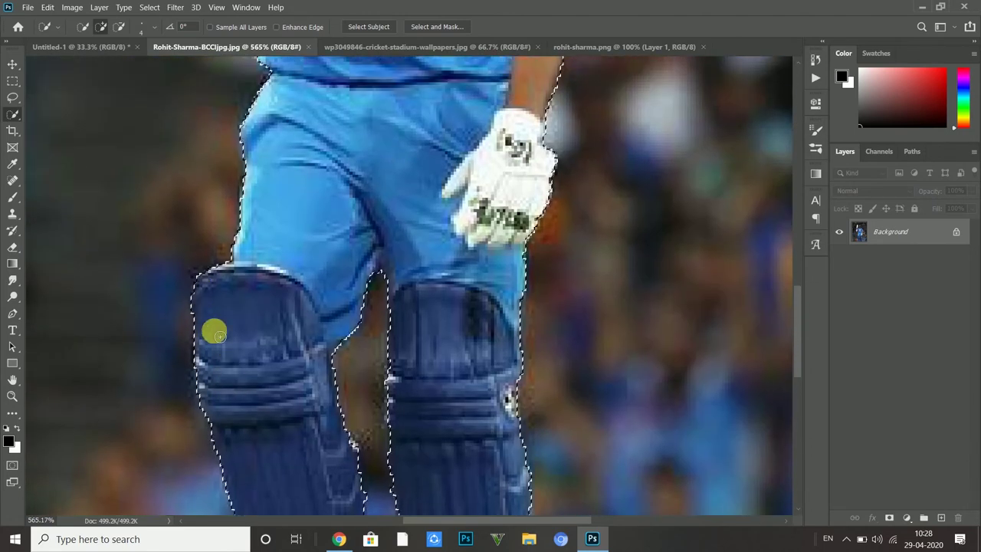
{"action": "scroll", "coordinate": [486, 252], "scroll_direction": "up", "scroll_amount": 5}
{"action": "scroll", "coordinate": [486, 252], "scroll_direction": "up", "scroll_amount": 5}
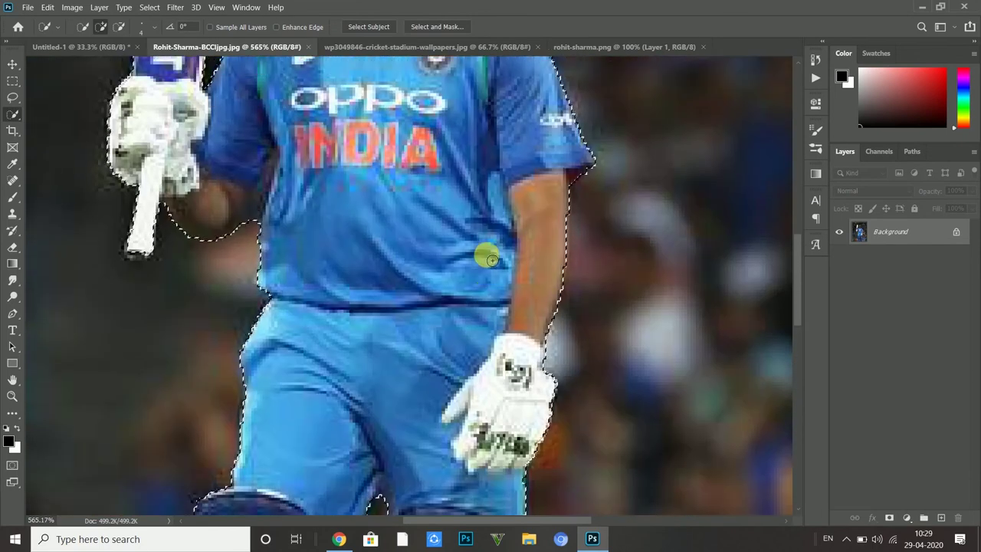
{"action": "scroll", "coordinate": [487, 258], "scroll_direction": "up", "scroll_amount": 5}
{"action": "scroll", "coordinate": [486, 257], "scroll_direction": "up", "scroll_amount": 5}
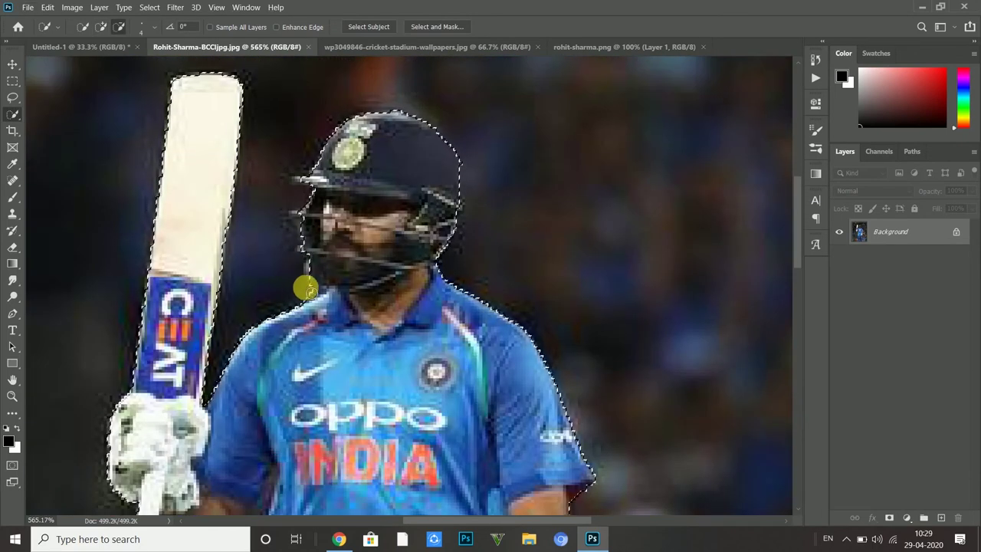
{"action": "scroll", "coordinate": [506, 230], "scroll_direction": "up", "scroll_amount": 1}
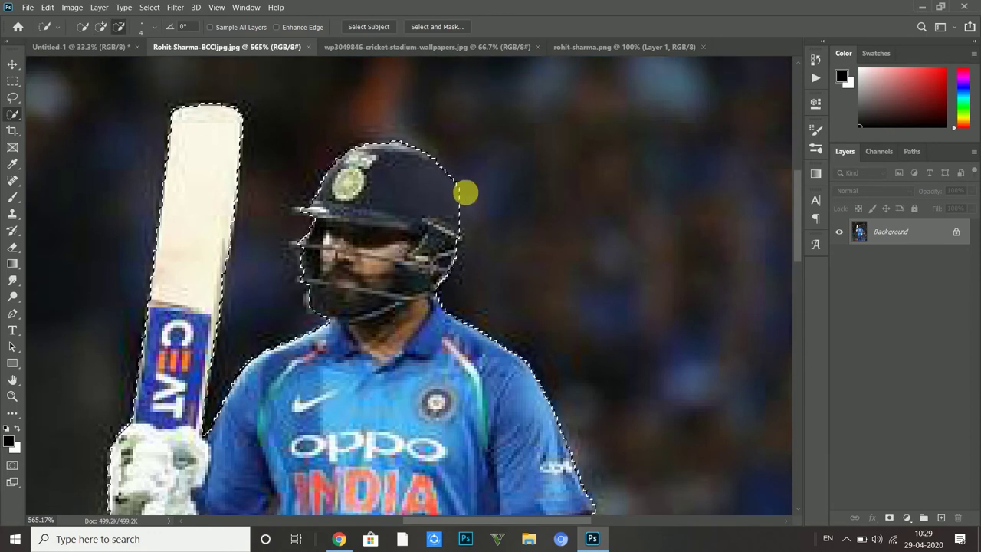
{"action": "scroll", "coordinate": [427, 169], "scroll_direction": "down", "scroll_amount": 3}
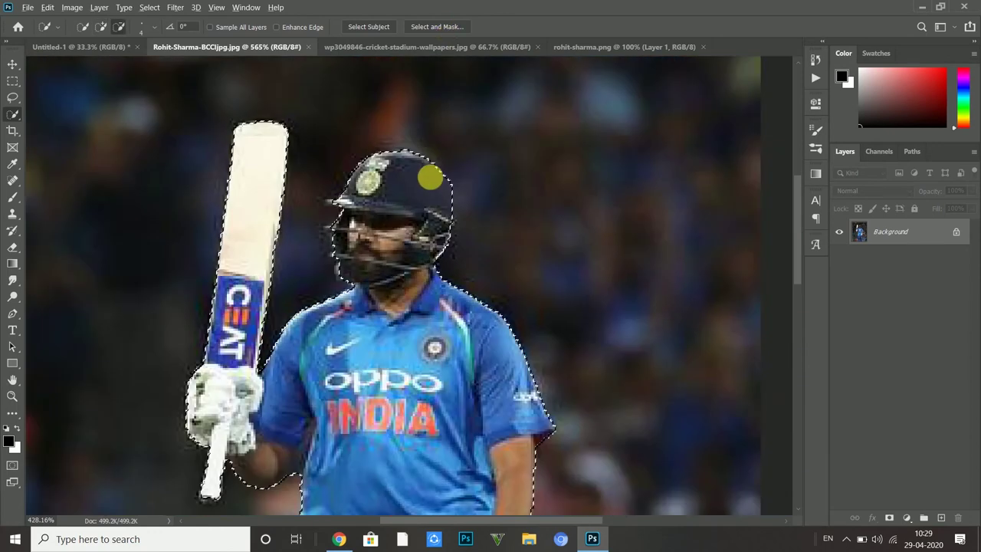
{"action": "scroll", "coordinate": [394, 253], "scroll_direction": "down", "scroll_amount": 2}
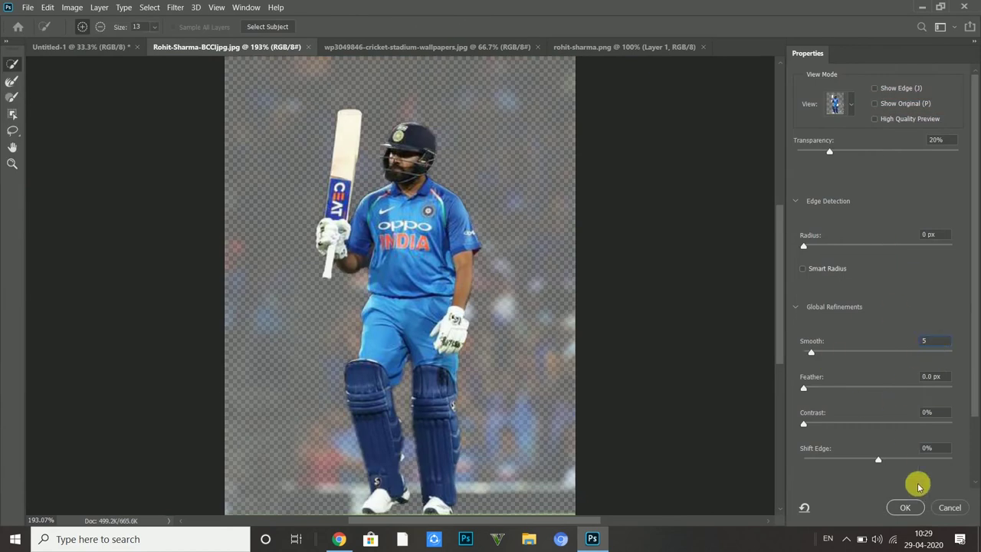
{"action": "left_click", "coordinate": [906, 507]}
{"action": "left_click", "coordinate": [12, 64]}
{"action": "mouse_move", "coordinate": [314, 149]}
{"action": "left_mouse_down"}
{"action": "mouse_move", "coordinate": [404, 269]}
{"action": "mouse_move", "coordinate": [416, 272]}
{"action": "left_mouse_up"}
- Convert Layer 2 to a smart object, scale the batsman to about 470% and move him down
{"action": "right_click", "coordinate": [889, 232]}
{"action": "left_click", "coordinate": [770, 165]}
{"action": "left_click_drag", "start_coordinate": [465, 413], "coordinate": [481, 426]}
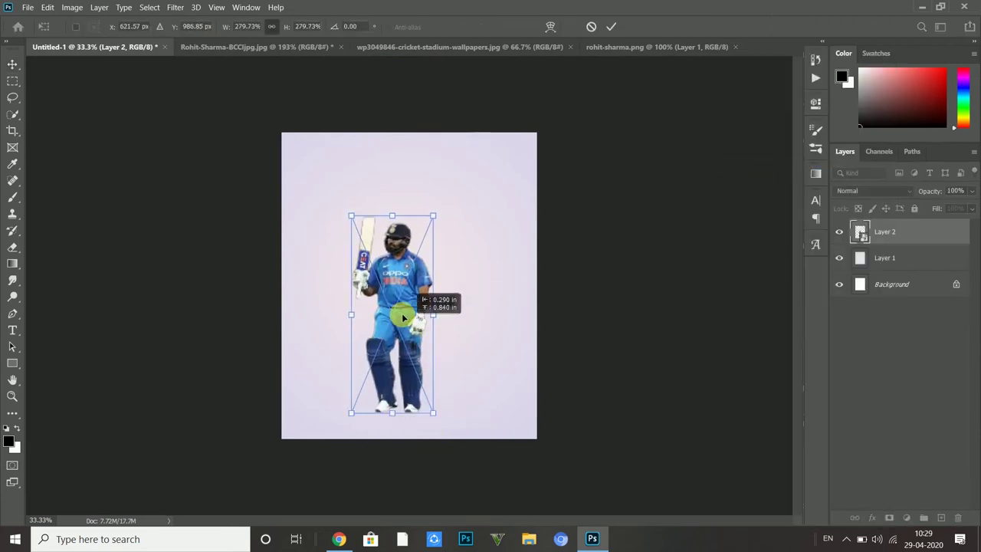
{"action": "left_click_drag", "start_coordinate": [285, 27], "coordinate": [403, 39]}
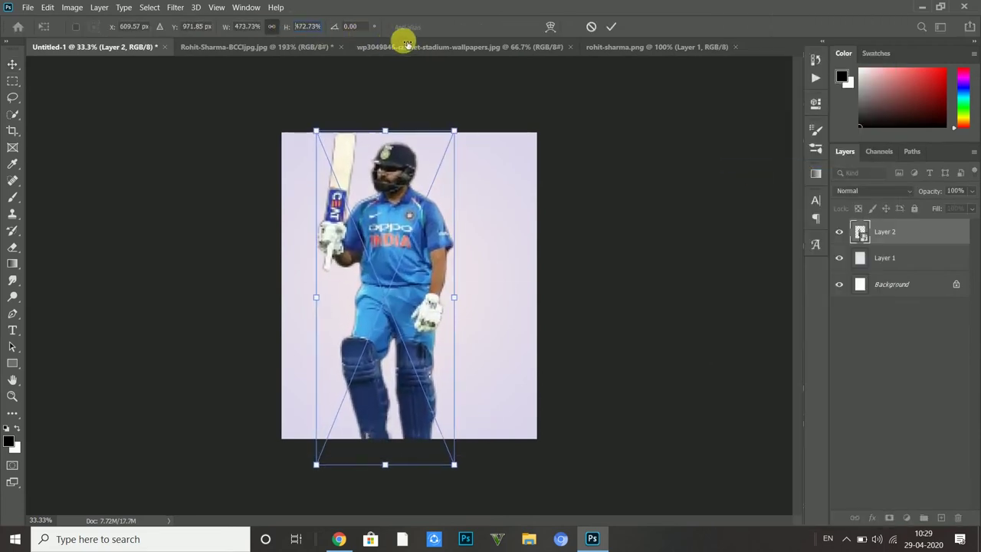
{"action": "mouse_move", "coordinate": [383, 256]}
{"action": "left_mouse_down"}
{"action": "mouse_move", "coordinate": [407, 311]}
{"action": "mouse_move", "coordinate": [390, 319]}
{"action": "left_mouse_up"}
{"action": "left_click", "coordinate": [611, 27]}
{"action": "left_click", "coordinate": [256, 47]}
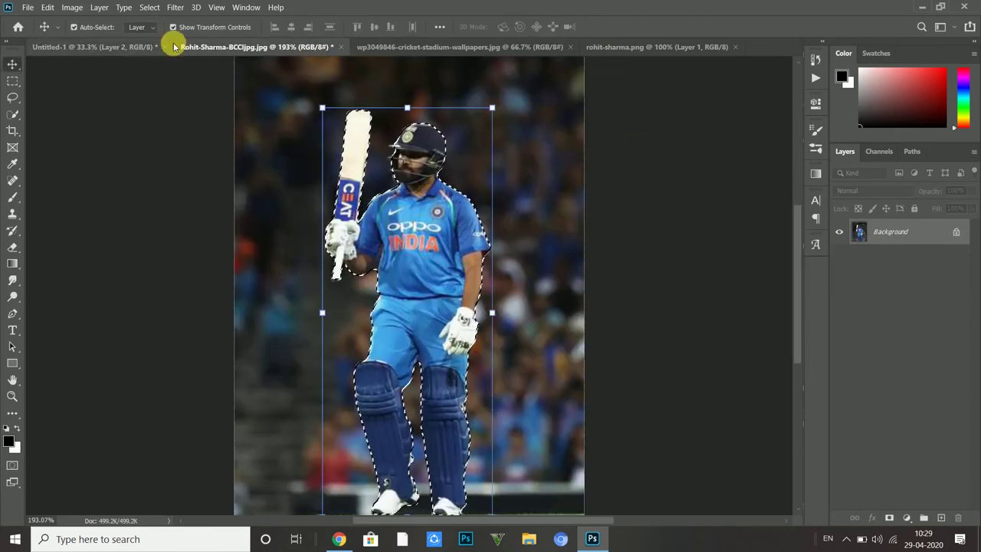
- Drag the rohit-sharma.png portrait into the poster as Layer 3 and convert it to a smart object
{"action": "left_click", "coordinate": [460, 47]}
{"action": "left_click_drag", "start_coordinate": [511, 207], "coordinate": [473, 315]}
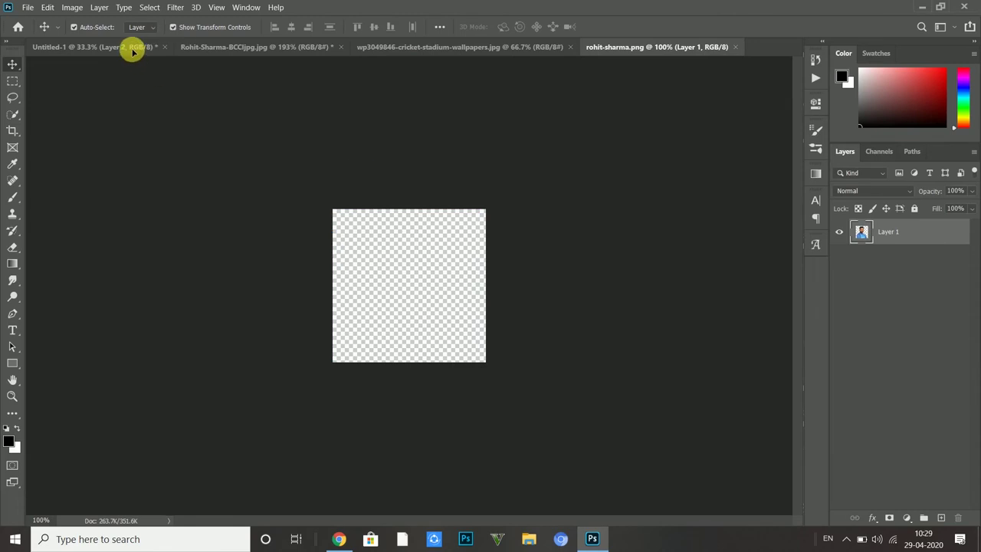
{"action": "right_click", "coordinate": [906, 236]}
{"action": "left_click", "coordinate": [810, 160]}
- Enlarge the portrait to about 388% in the upper centre and place Layer 3 below Layer 2
{"action": "key", "text": "ctrl+t"}
{"action": "left_click_drag", "start_coordinate": [437, 342], "coordinate": [558, 495]}
{"action": "left_click_drag", "start_coordinate": [456, 355], "coordinate": [405, 227]}
{"action": "left_click_drag", "start_coordinate": [513, 355], "coordinate": [533, 381]}
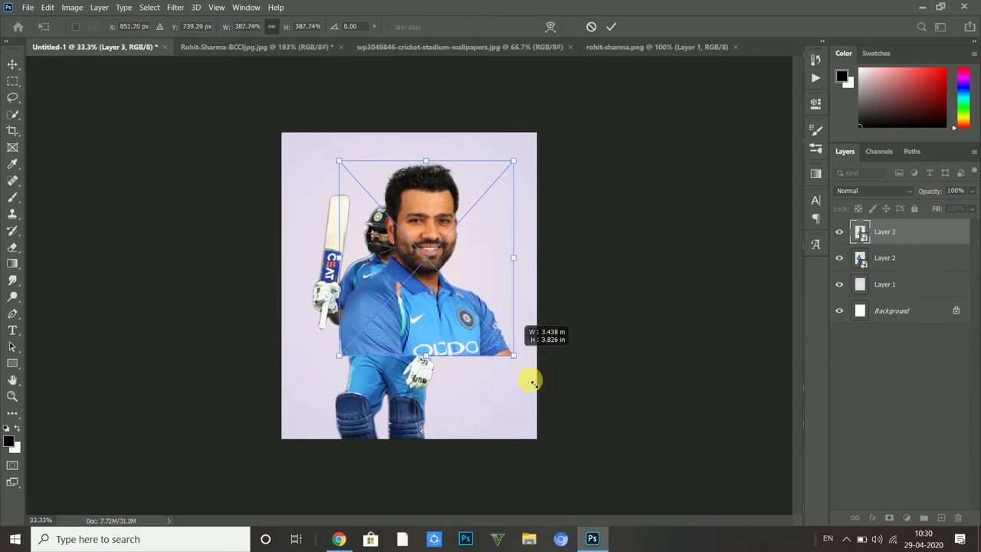
{"action": "left_click", "coordinate": [611, 26]}
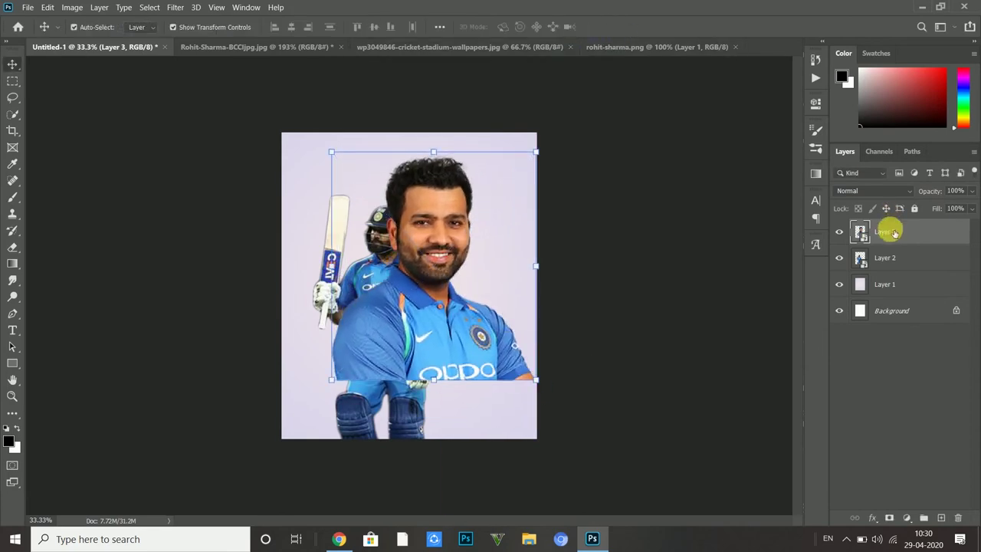
{"action": "left_click_drag", "start_coordinate": [895, 233], "coordinate": [889, 264]}
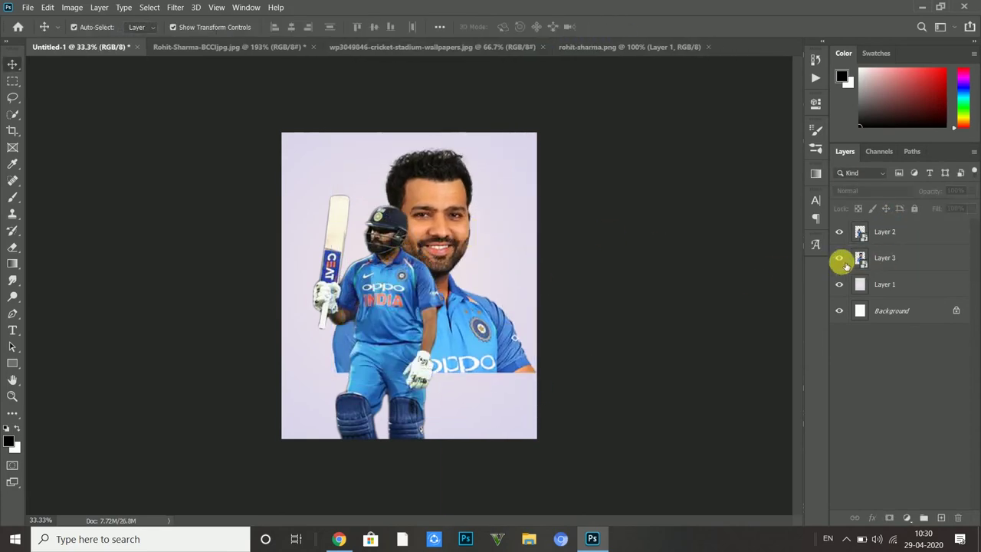
- Hide both player layers and bring the stadium wallpaper in as Layer 4 beneath them
{"action": "left_click", "coordinate": [839, 259]}
{"action": "left_click", "coordinate": [839, 233]}
{"action": "left_click", "coordinate": [253, 46]}
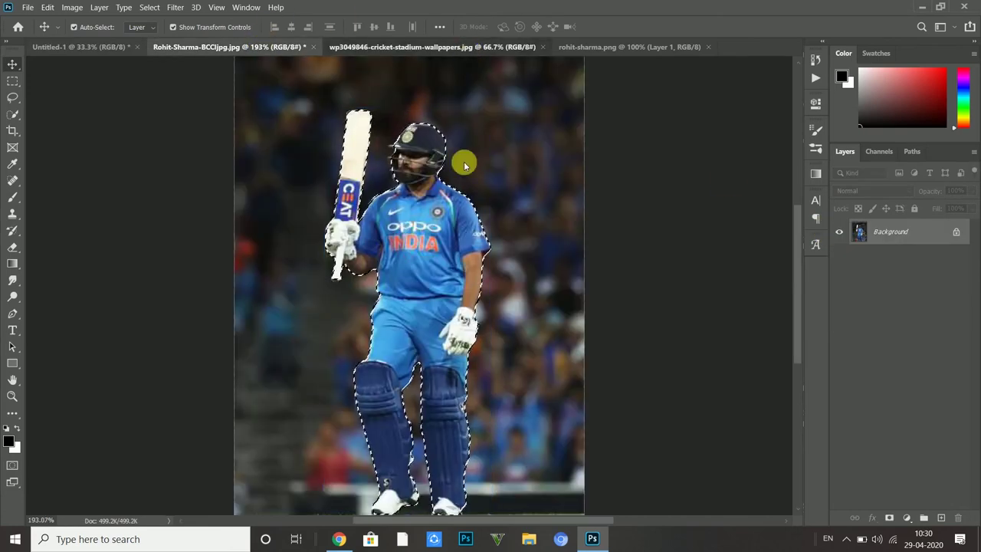
{"action": "left_click", "coordinate": [429, 47]}
{"action": "mouse_move", "coordinate": [399, 245]}
{"action": "left_mouse_down"}
{"action": "mouse_move", "coordinate": [437, 263]}
{"action": "mouse_move", "coordinate": [466, 256]}
{"action": "left_mouse_up"}
{"action": "left_click_drag", "start_coordinate": [910, 239], "coordinate": [897, 300]}
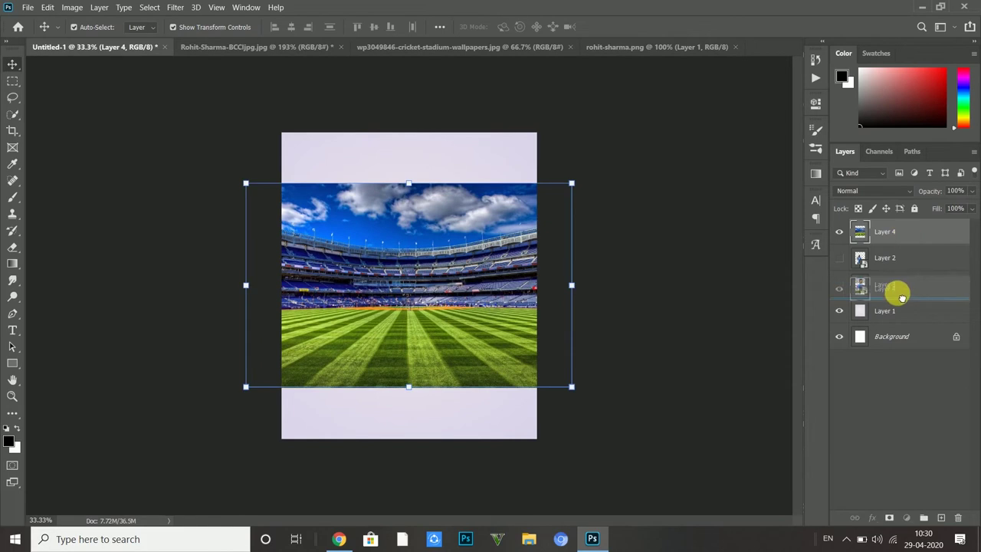
- Stretch the stadium layer to 150% so it fills the page from top to bottom
{"action": "left_click", "coordinate": [414, 169]}
{"action": "left_click_drag", "start_coordinate": [414, 169], "coordinate": [414, 119]}
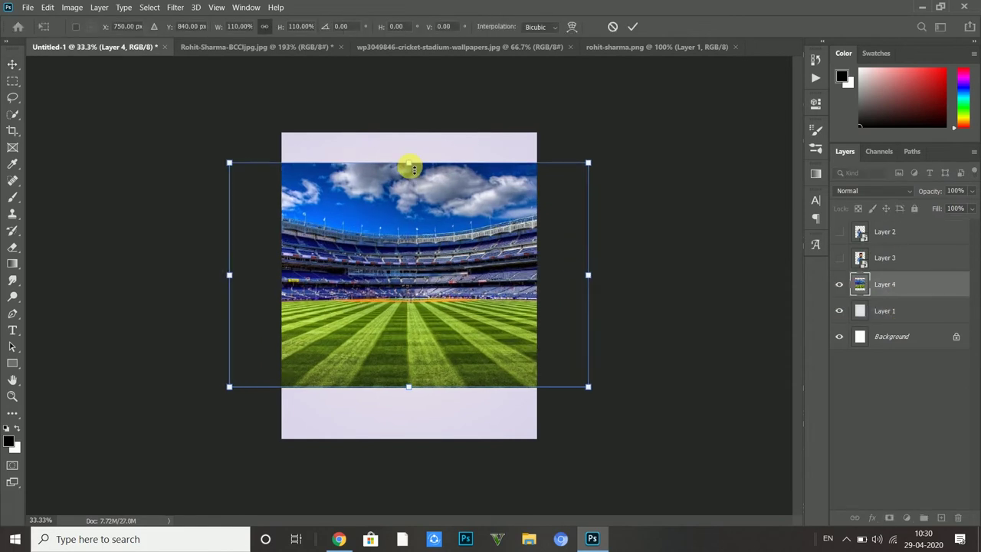
{"action": "left_click_drag", "start_coordinate": [410, 388], "coordinate": [415, 439]}
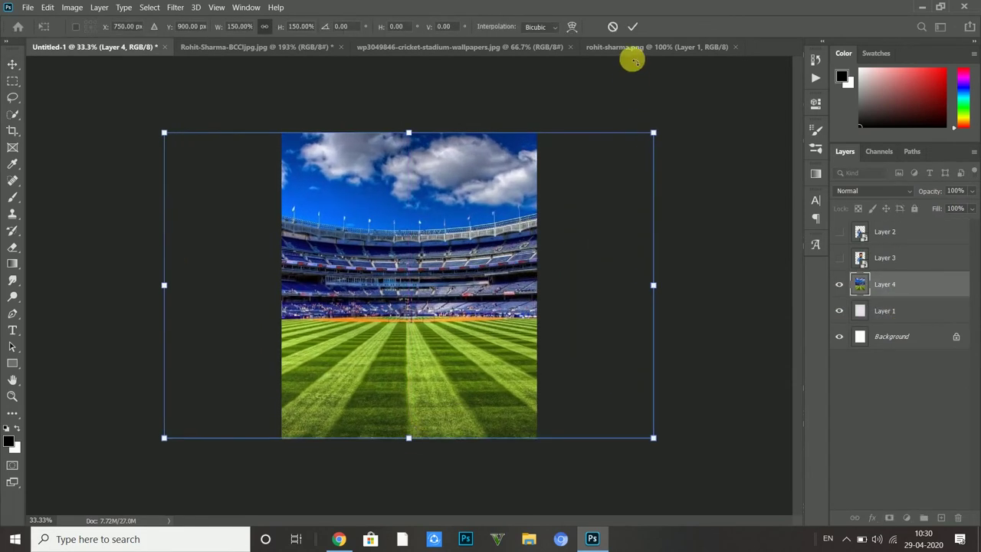
{"action": "left_click", "coordinate": [632, 27]}
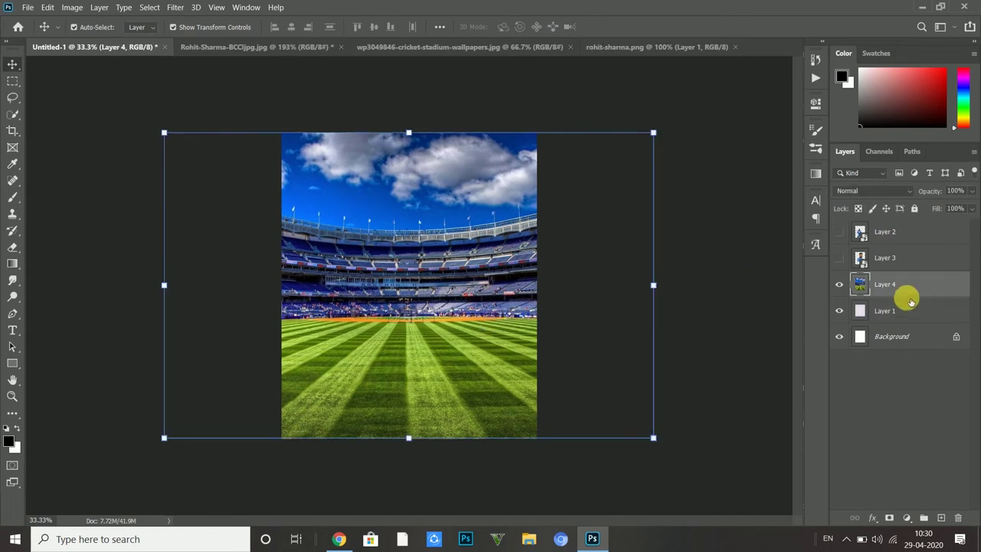
- Fade the stadium through Layer 4's mask with a soft 30% brush, then reshow Layers 3 and 2
{"action": "left_click", "coordinate": [13, 198]}
{"action": "mouse_move", "coordinate": [574, 149]}
{"action": "left_mouse_down"}
{"action": "mouse_move", "coordinate": [515, 451]}
{"action": "mouse_move", "coordinate": [341, 471]}
{"action": "left_mouse_up"}
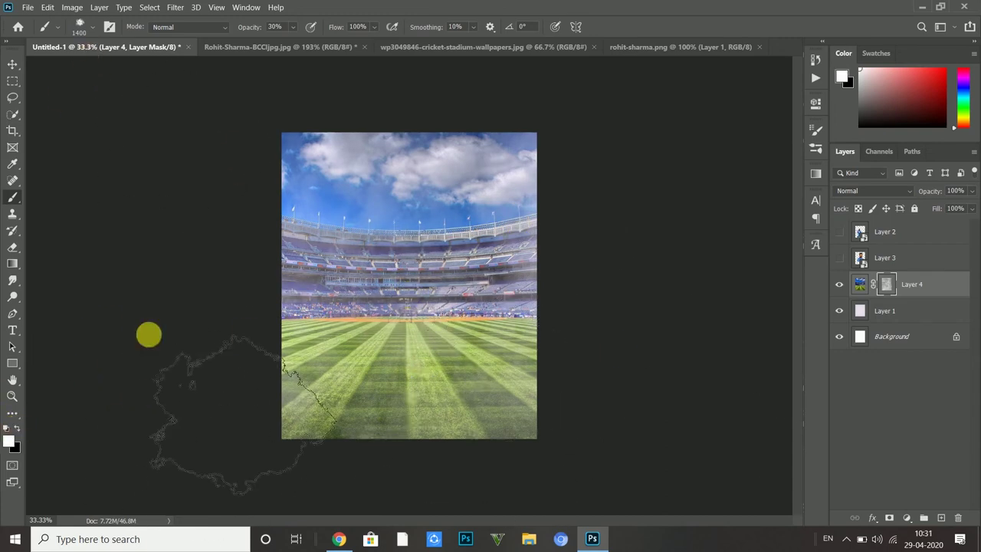
{"action": "left_click", "coordinate": [12, 64]}
{"action": "left_click", "coordinate": [109, 223]}
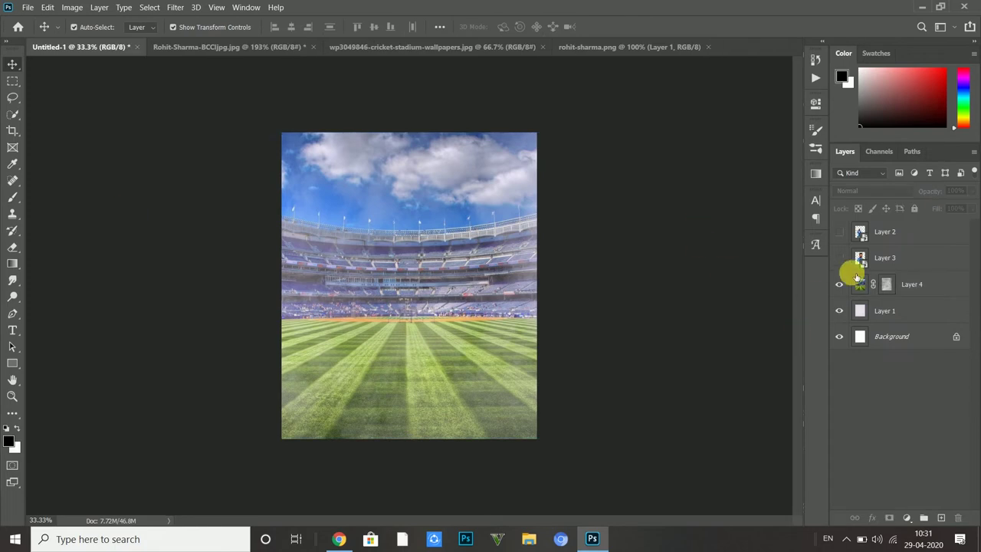
{"action": "left_click", "coordinate": [839, 257]}
{"action": "left_click", "coordinate": [839, 231]}
- Move the batsman and portrait layers together left and down
{"action": "left_click", "coordinate": [433, 343]}
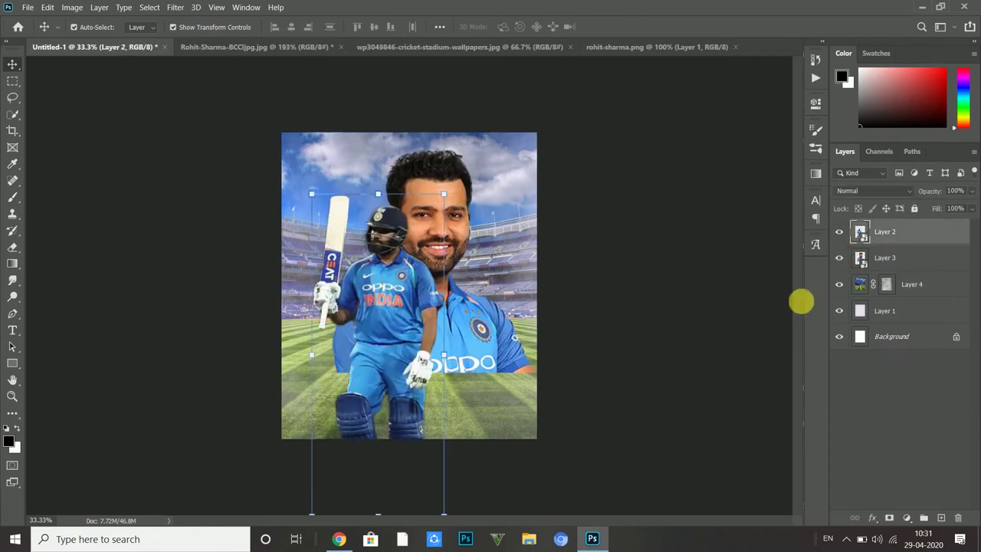
{"action": "left_click", "coordinate": [924, 261], "text": "shift"}
{"action": "mouse_move", "coordinate": [460, 329]}
{"action": "left_mouse_down"}
{"action": "mouse_move", "coordinate": [429, 337]}
{"action": "mouse_move", "coordinate": [445, 347]}
{"action": "left_mouse_up"}
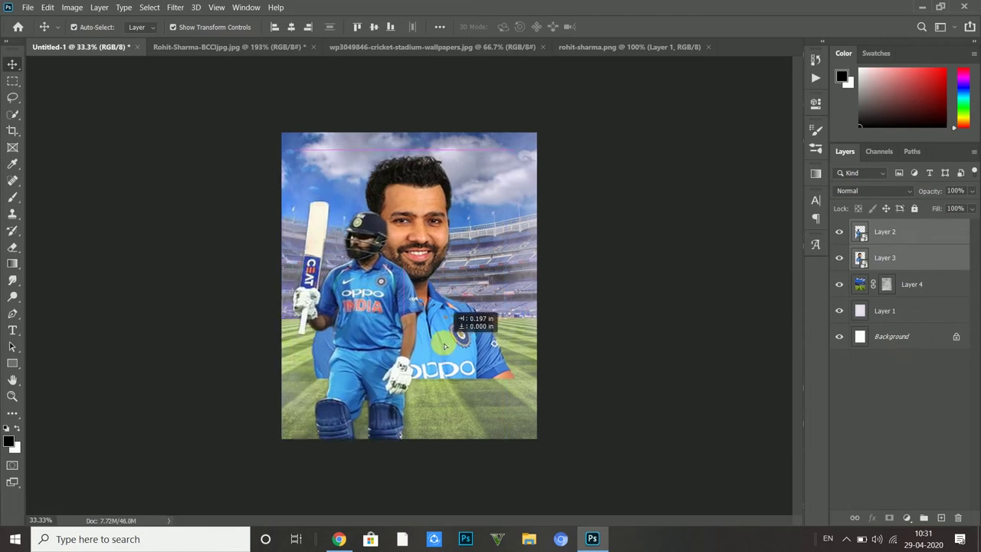
- Mask the batsman's legs and the portrait's lower edge with a soft brush
{"action": "left_click", "coordinate": [654, 331]}
{"action": "left_click", "coordinate": [418, 376]}
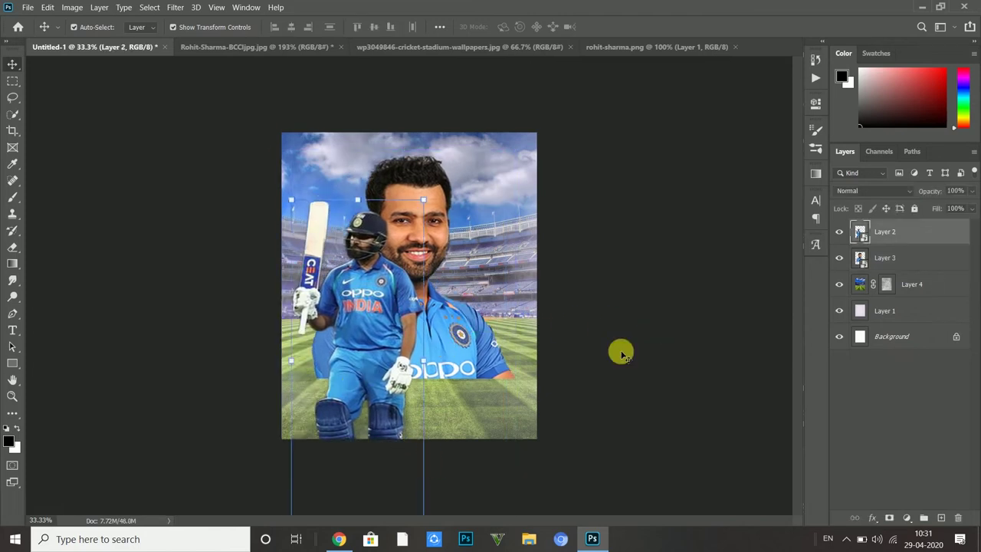
{"action": "scroll", "coordinate": [621, 352], "scroll_direction": "down", "scroll_amount": 3}
{"action": "left_click", "coordinate": [894, 515]}
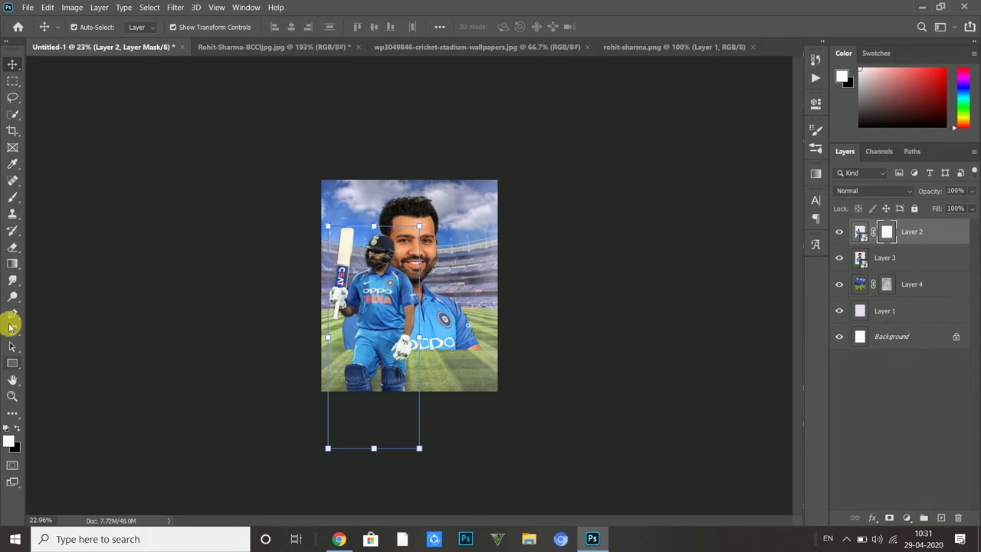
{"action": "left_click", "coordinate": [13, 197]}
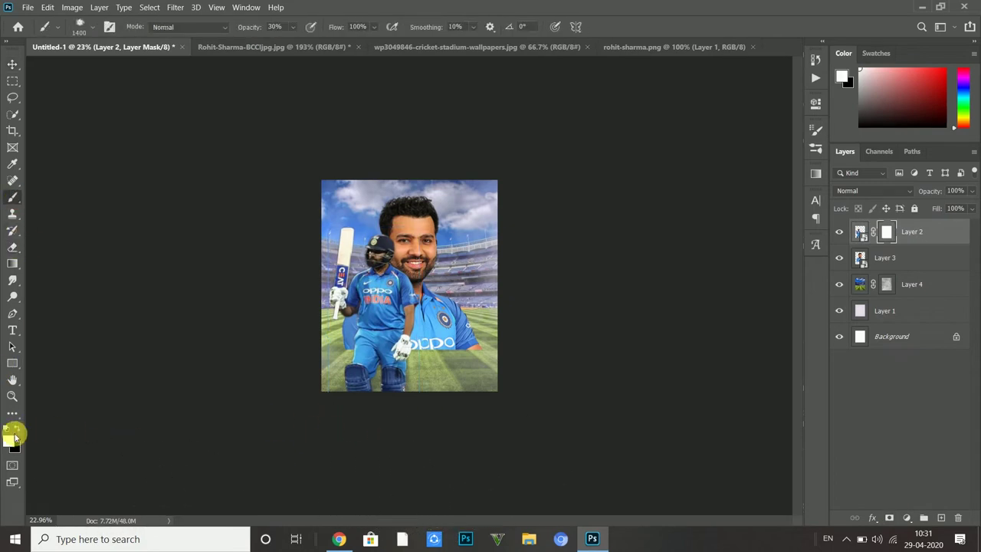
{"action": "left_click_drag", "start_coordinate": [335, 421], "coordinate": [312, 410]}
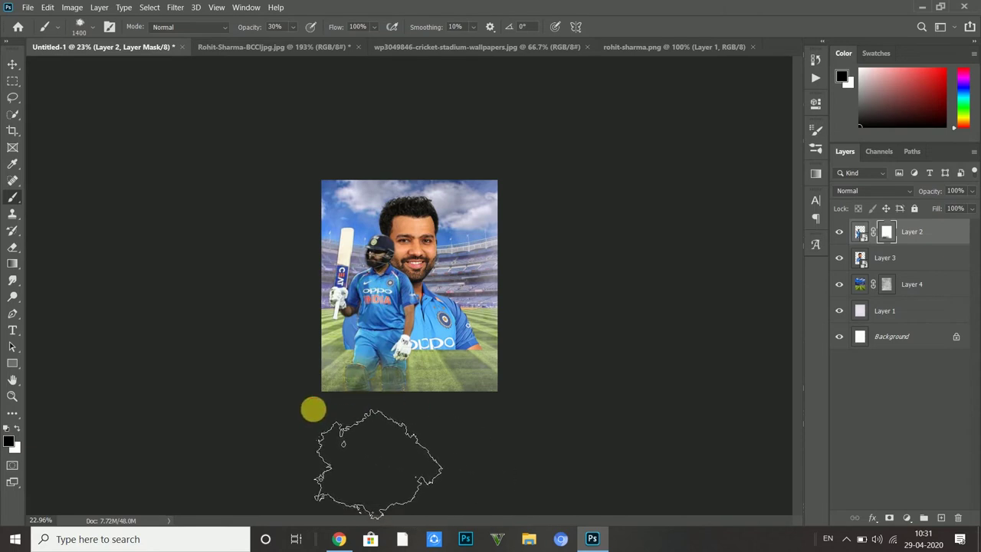
{"action": "left_click", "coordinate": [904, 261]}
{"action": "mouse_move", "coordinate": [328, 344]}
{"action": "left_mouse_down"}
{"action": "mouse_move", "coordinate": [391, 391]}
{"action": "mouse_move", "coordinate": [400, 387]}
{"action": "left_mouse_up"}
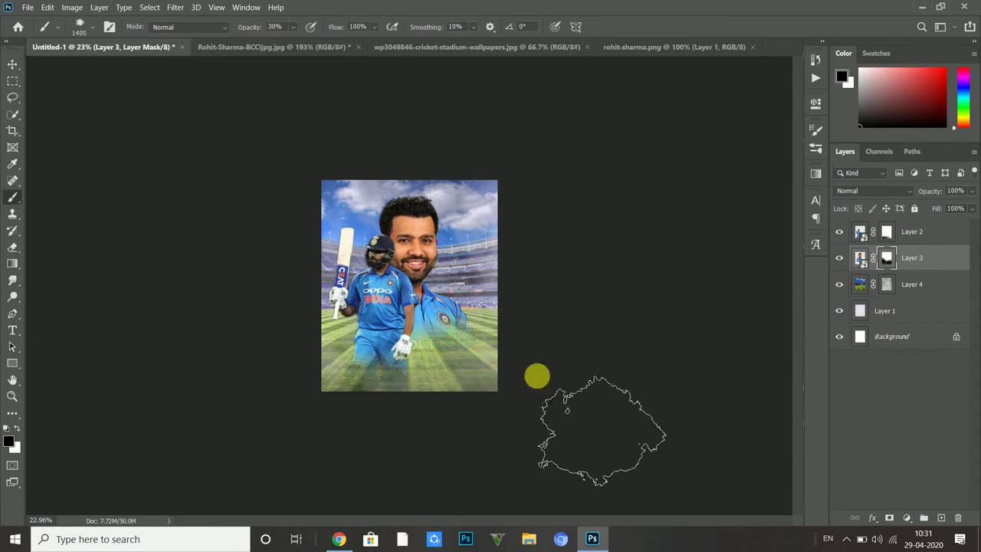
{"action": "left_click", "coordinate": [12, 65]}
- Zoom in and shift the batsman and portrait layers up and right
{"action": "left_click", "coordinate": [12, 396]}
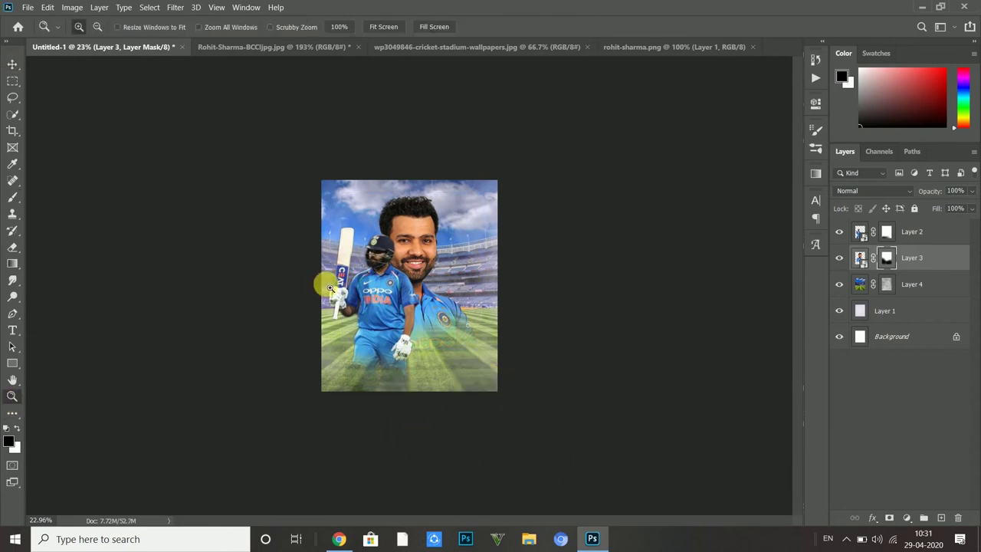
{"action": "left_click", "coordinate": [324, 281]}
{"action": "left_click", "coordinate": [13, 64]}
{"action": "right_click", "coordinate": [526, 219]}
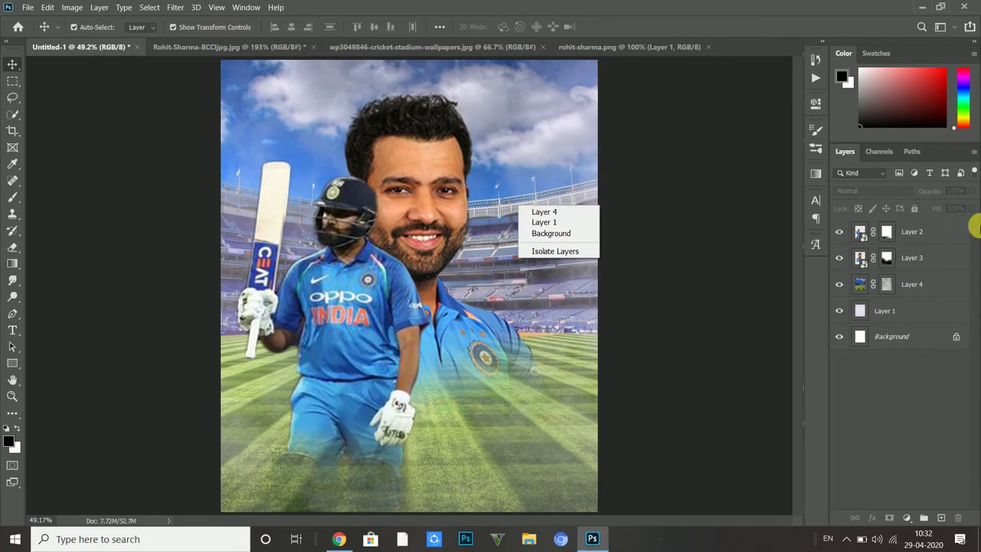
{"action": "left_click", "coordinate": [912, 257]}
{"action": "left_click", "coordinate": [912, 231], "text": "shift"}
{"action": "mouse_move", "coordinate": [439, 230]}
{"action": "left_mouse_down"}
{"action": "mouse_move", "coordinate": [490, 204]}
{"action": "mouse_move", "coordinate": [469, 214]}
{"action": "left_mouse_up"}
- Open the Camera Raw Filter on the batsman layer alone
{"action": "left_click", "coordinate": [357, 323]}
{"action": "left_click", "coordinate": [175, 7]}
{"action": "left_click", "coordinate": [196, 103]}
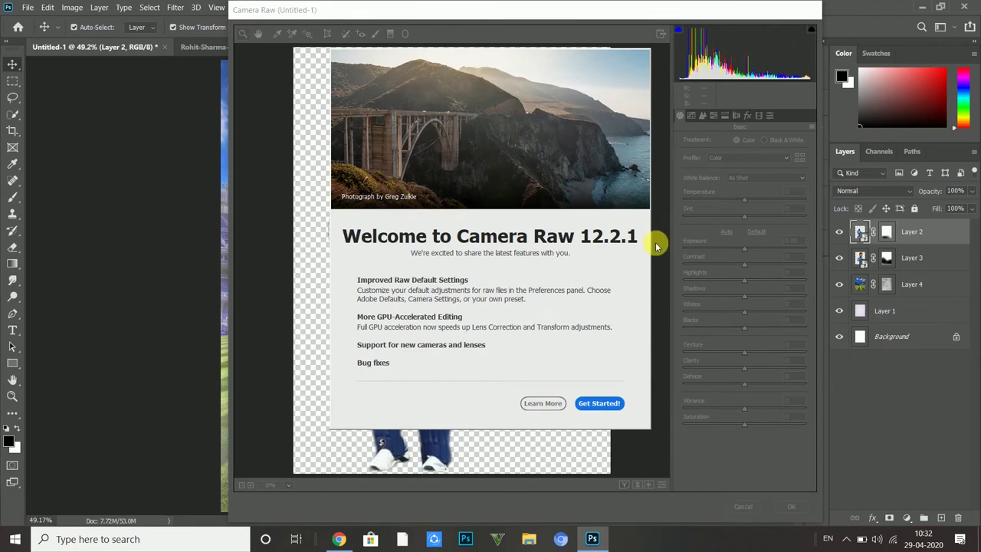
- Give the batsman clarity +47, exposure +0.70, more contrast, highlights and vibrance in Camera Raw
{"action": "left_click", "coordinate": [617, 402]}
{"action": "mouse_move", "coordinate": [745, 372]}
{"action": "left_mouse_down"}
{"action": "mouse_move", "coordinate": [843, 373]}
{"action": "mouse_move", "coordinate": [773, 369]}
{"action": "left_mouse_up"}
{"action": "mouse_move", "coordinate": [746, 249]}
{"action": "left_mouse_down"}
{"action": "mouse_move", "coordinate": [784, 302]}
{"action": "mouse_move", "coordinate": [697, 311]}
{"action": "mouse_move", "coordinate": [762, 313]}
{"action": "left_mouse_up"}
{"action": "mouse_move", "coordinate": [746, 281]}
{"action": "left_mouse_down"}
{"action": "mouse_move", "coordinate": [823, 281]}
{"action": "mouse_move", "coordinate": [751, 281]}
{"action": "left_mouse_up"}
{"action": "mouse_move", "coordinate": [744, 408]}
{"action": "left_mouse_down"}
{"action": "mouse_move", "coordinate": [764, 410]}
{"action": "mouse_move", "coordinate": [746, 408]}
{"action": "mouse_move", "coordinate": [810, 383]}
{"action": "mouse_move", "coordinate": [744, 383]}
{"action": "left_mouse_up"}
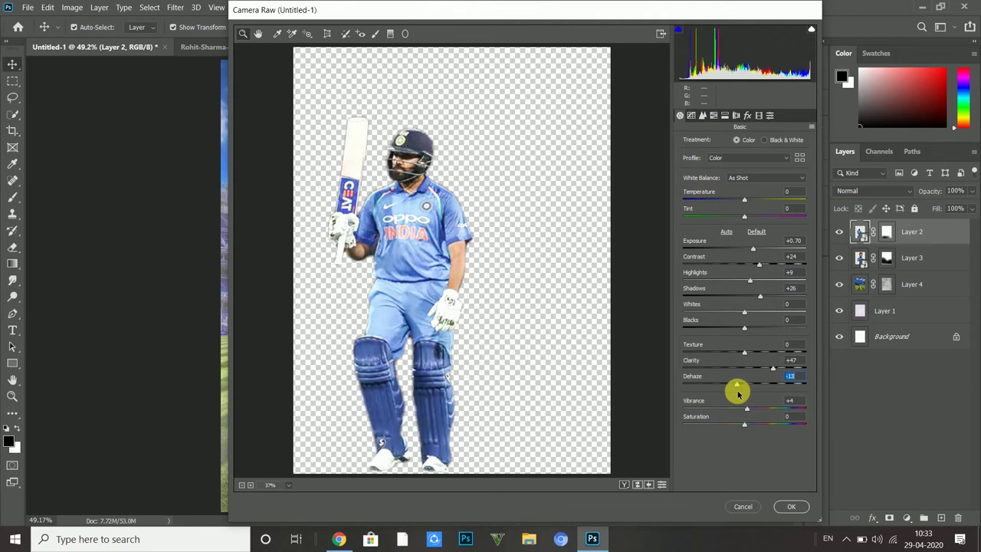
{"action": "left_click", "coordinate": [797, 507]}
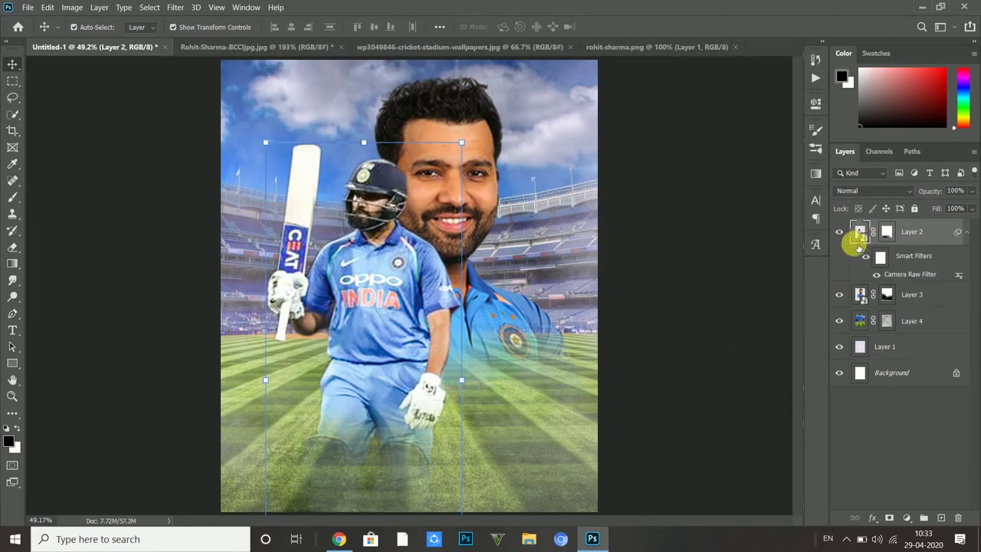
{"action": "left_click", "coordinate": [72, 7]}
- Lower the batsman's brightness to -9 with Brightness/Contrast
{"action": "key", "text": "Escape"}
{"action": "key", "text": "Escape"}
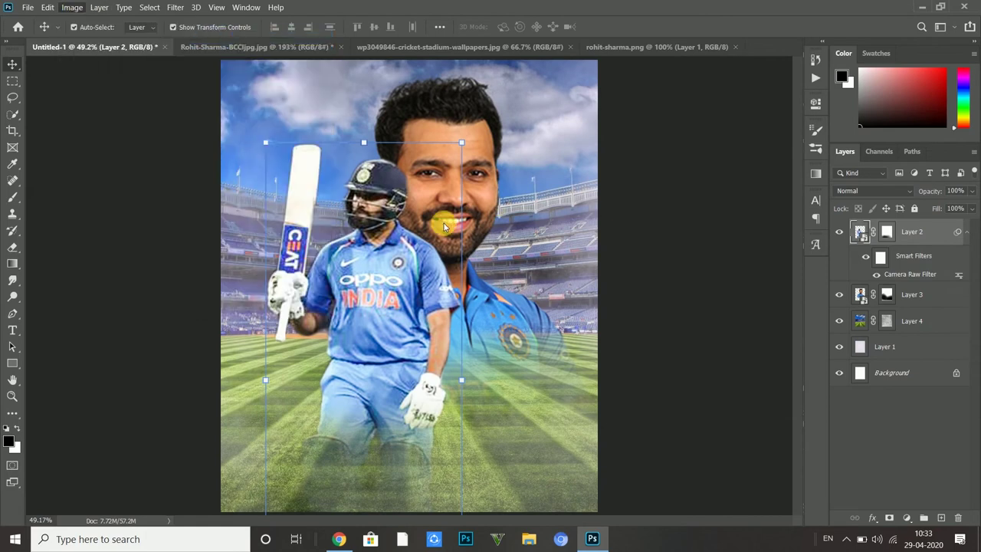
{"action": "left_click_drag", "start_coordinate": [438, 161], "coordinate": [451, 162]}
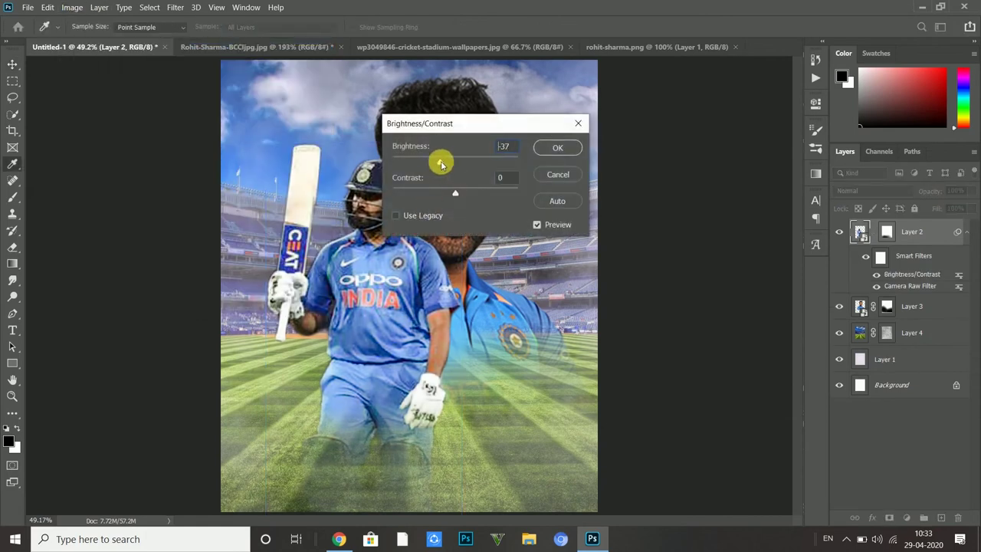
{"action": "left_click", "coordinate": [575, 150]}
- Apply Camera Raw to the portrait with clarity +71, exposure +0.70, dehaze left at zero
{"action": "key", "text": "v"}
{"action": "left_click", "coordinate": [498, 172]}
{"action": "left_click", "coordinate": [168, 8]}
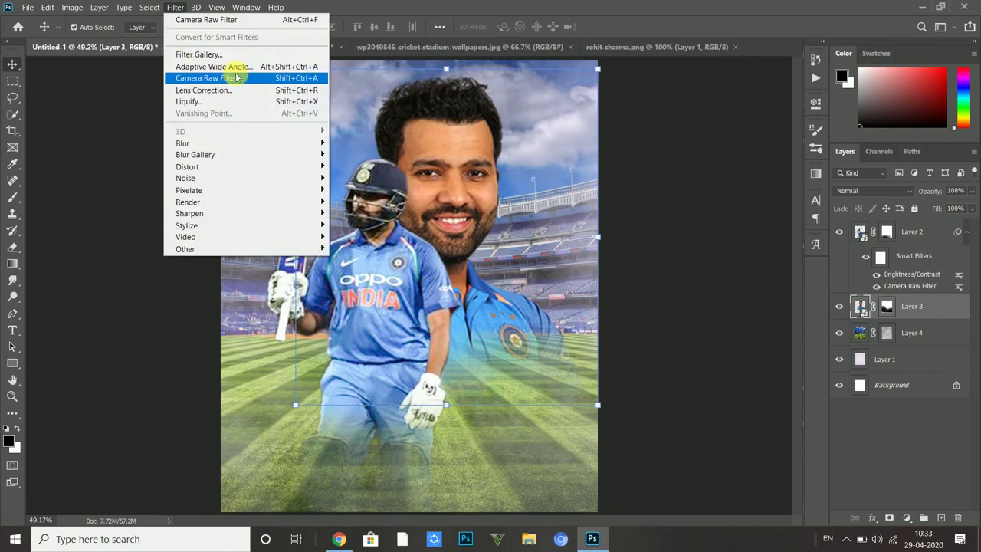
{"action": "left_click", "coordinate": [244, 77]}
{"action": "left_click_drag", "start_coordinate": [745, 383], "coordinate": [774, 397]}
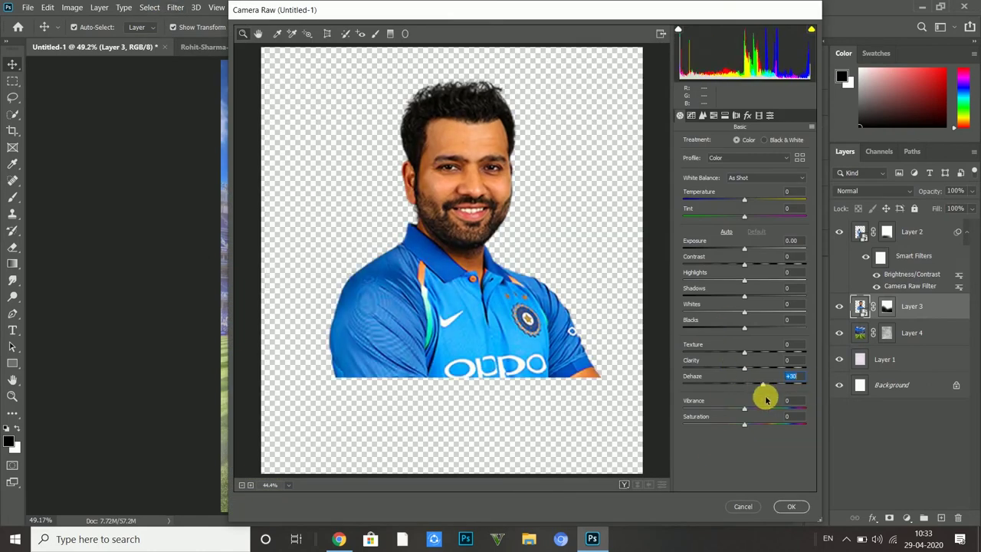
{"action": "double_click", "coordinate": [769, 383]}
{"action": "mouse_move", "coordinate": [744, 368]}
{"action": "left_mouse_down"}
{"action": "mouse_move", "coordinate": [828, 372]}
{"action": "mouse_move", "coordinate": [789, 372]}
{"action": "left_mouse_up"}
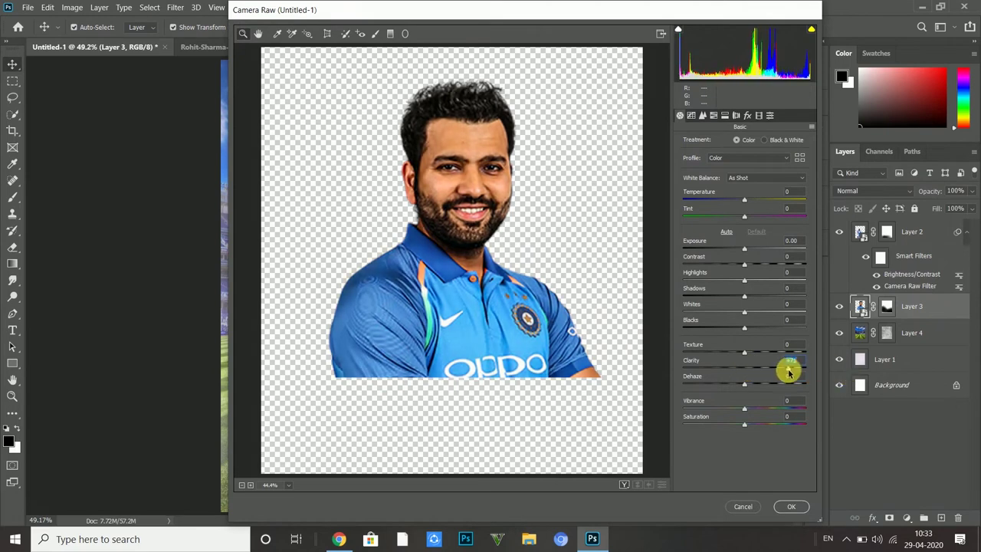
{"action": "left_click_drag", "start_coordinate": [744, 249], "coordinate": [757, 267]}
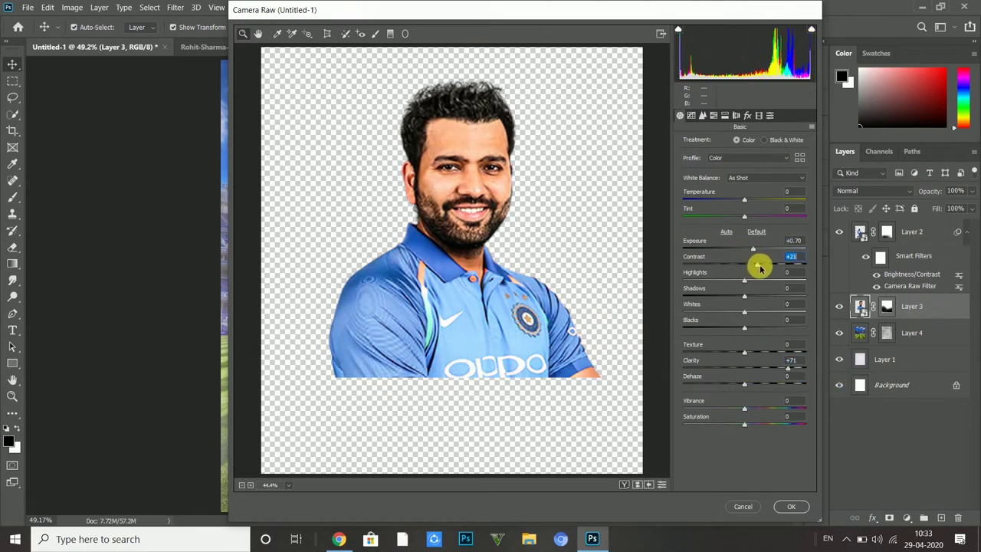
{"action": "left_click", "coordinate": [792, 508]}
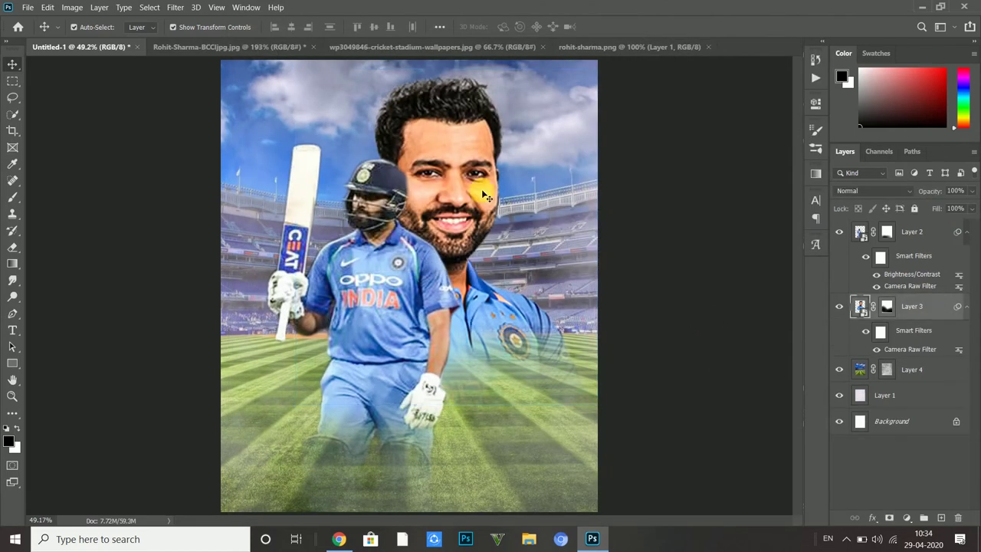
- Keep the portrait at Normal blending and move the stadium layer up slightly
{"action": "left_click", "coordinate": [897, 191]}
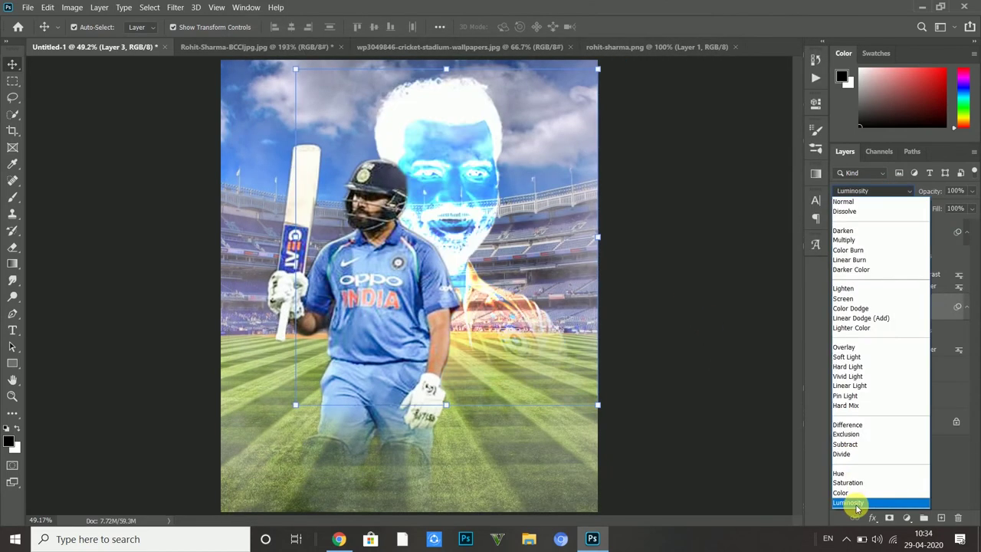
{"action": "left_click", "coordinate": [843, 201]}
{"action": "left_click", "coordinate": [690, 307]}
{"action": "left_click", "coordinate": [920, 303]}
{"action": "left_click", "coordinate": [912, 234]}
{"action": "left_click_drag", "start_coordinate": [483, 247], "coordinate": [477, 239]}
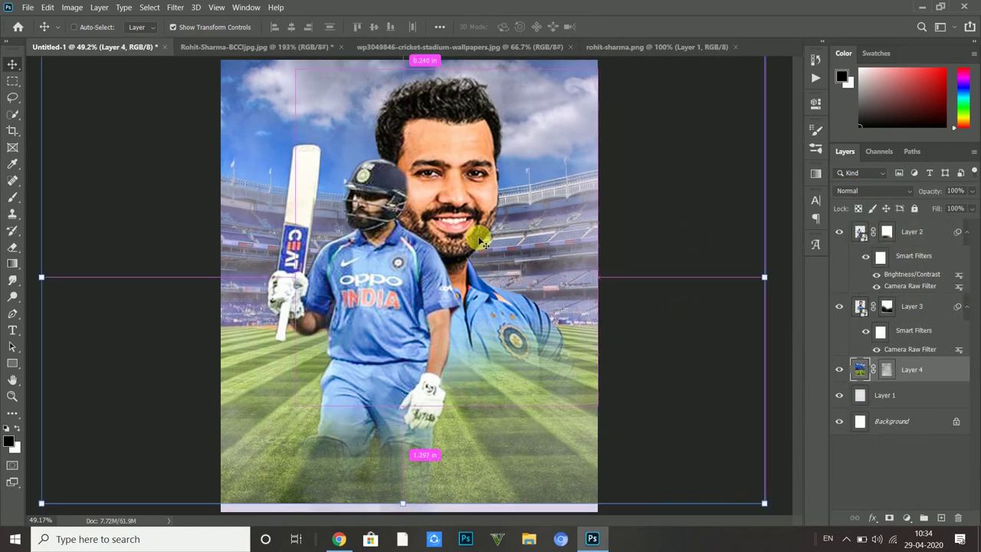
- Shift both player layers slightly right and add a new empty layer on top
{"action": "left_click", "coordinate": [692, 309]}
{"action": "left_click", "coordinate": [901, 303]}
{"action": "left_click", "coordinate": [905, 241], "text": "ctrl"}
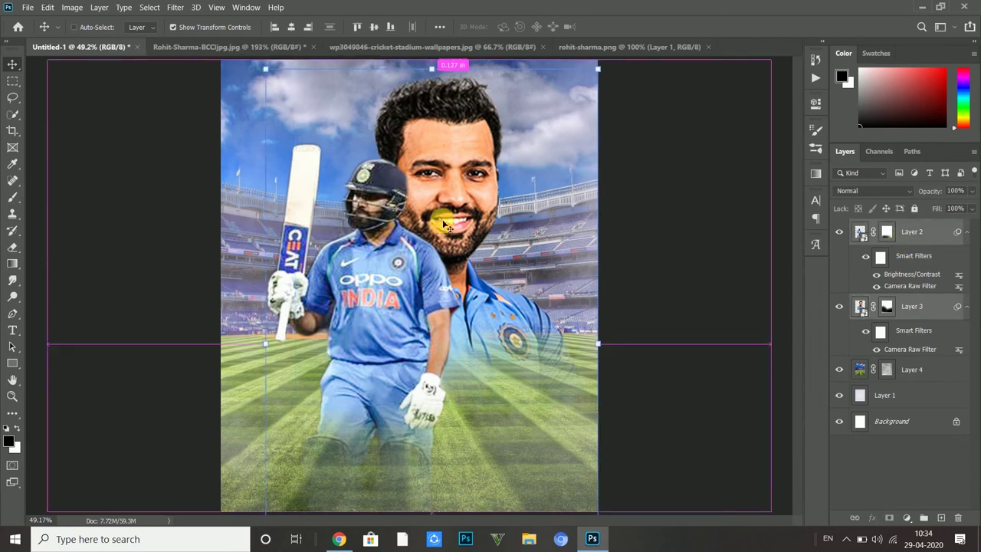
{"action": "mouse_move", "coordinate": [441, 197]}
{"action": "left_mouse_down"}
{"action": "mouse_move", "coordinate": [462, 198]}
{"action": "mouse_move", "coordinate": [450, 196]}
{"action": "left_mouse_up"}
{"action": "left_click", "coordinate": [695, 317]}
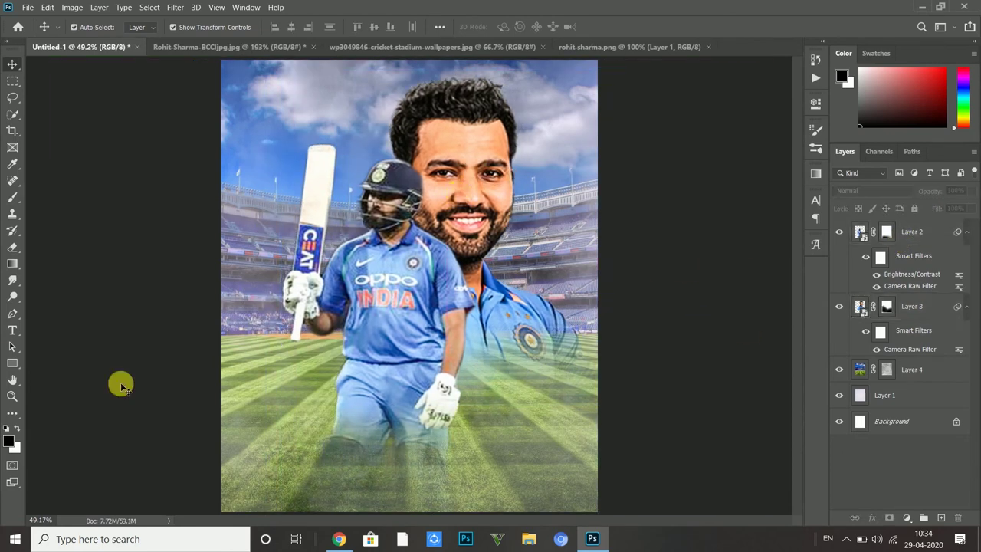
{"action": "left_click", "coordinate": [941, 517]}
- Paint white fog-brush mist across the poster bottom, then draw a text box there
{"action": "left_click", "coordinate": [12, 197]}
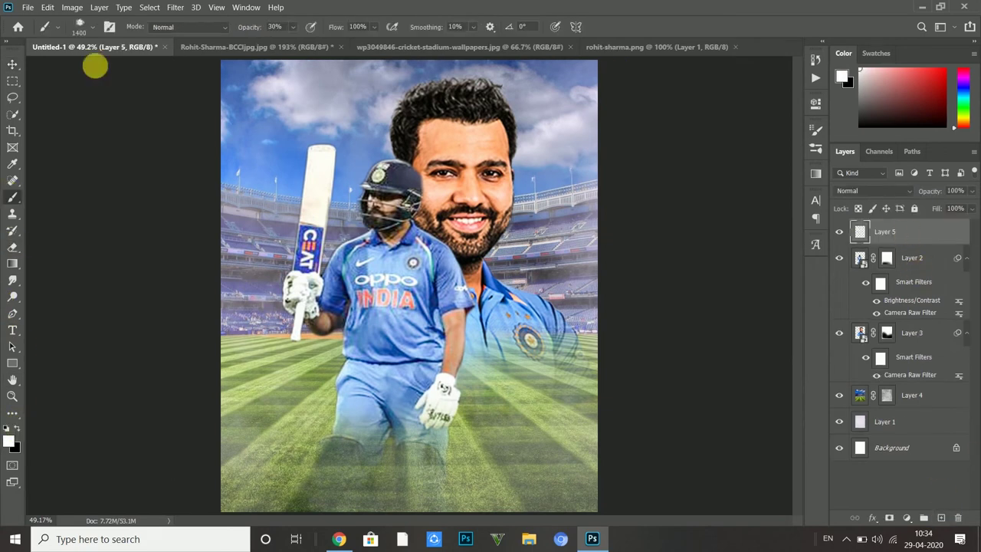
{"action": "left_click", "coordinate": [81, 30]}
{"action": "mouse_move", "coordinate": [398, 440]}
{"action": "left_mouse_down"}
{"action": "mouse_move", "coordinate": [438, 407]}
{"action": "mouse_move", "coordinate": [486, 417]}
{"action": "mouse_move", "coordinate": [429, 453]}
{"action": "mouse_move", "coordinate": [350, 437]}
{"action": "mouse_move", "coordinate": [355, 464]}
{"action": "mouse_move", "coordinate": [524, 444]}
{"action": "mouse_move", "coordinate": [363, 465]}
{"action": "left_mouse_up"}
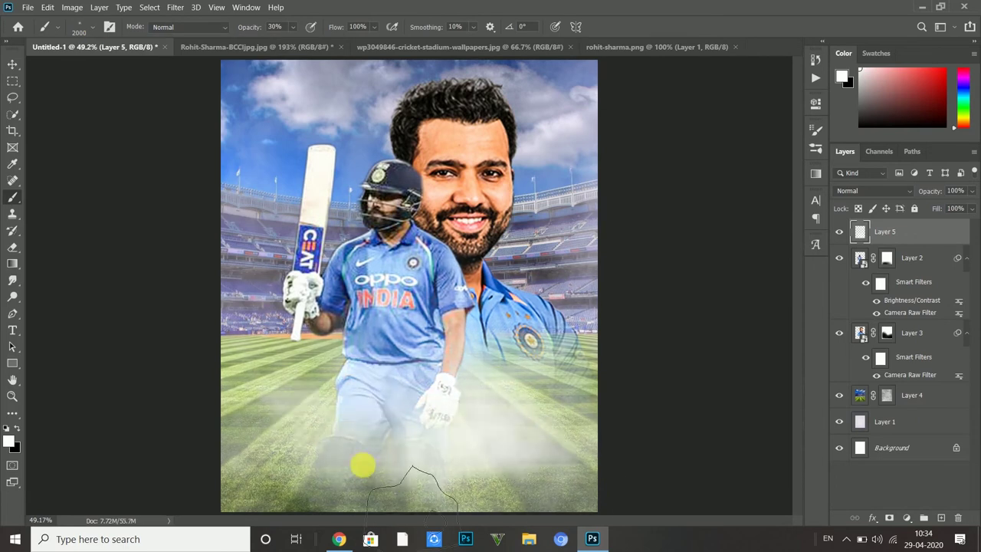
{"action": "left_click", "coordinate": [13, 65]}
{"action": "left_click", "coordinate": [689, 311]}
{"action": "left_click", "coordinate": [14, 326]}
{"action": "left_click_drag", "start_coordinate": [304, 394], "coordinate": [522, 471]}
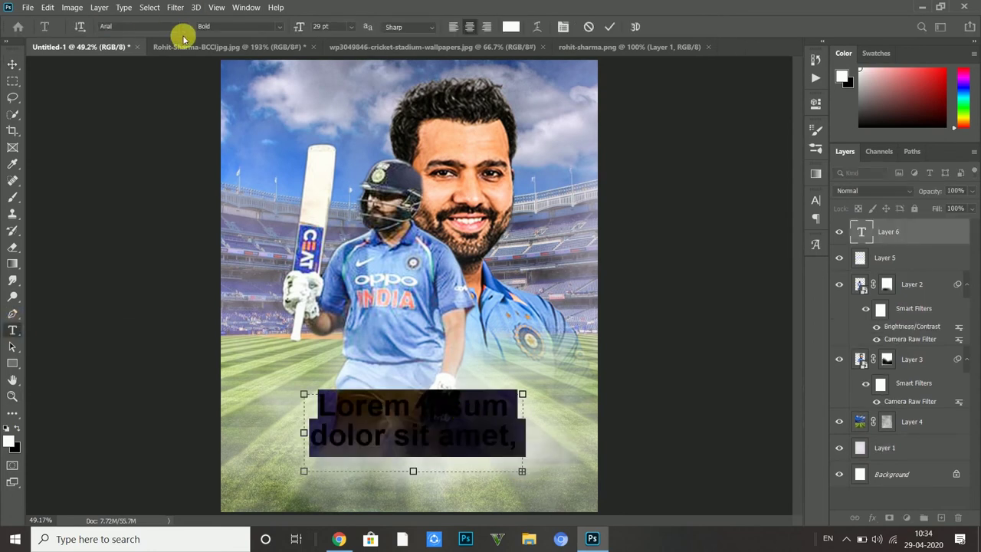
- Set the HITMAN title in the Pink Blue font, coloured black #000000, in a fitted box
{"action": "left_click", "coordinate": [184, 26]}
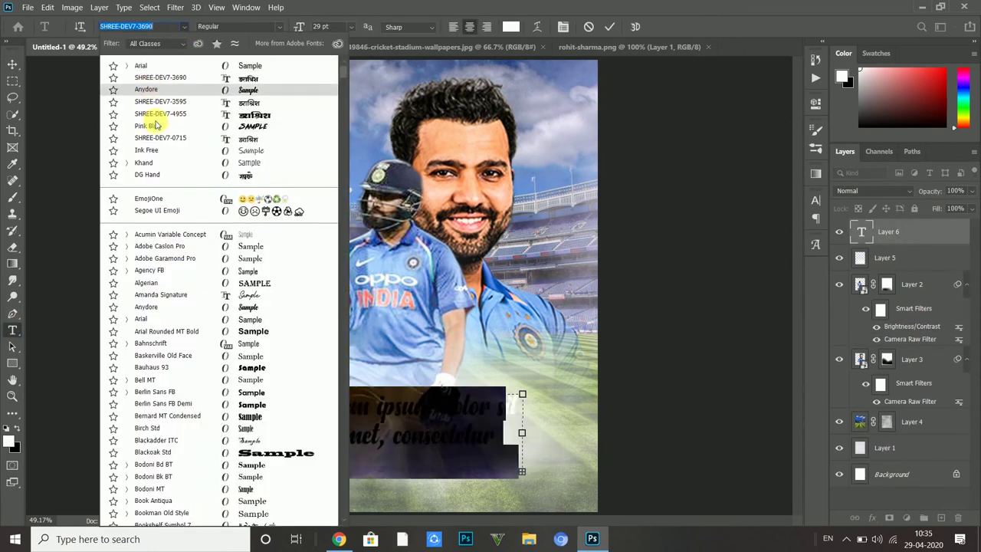
{"action": "left_click", "coordinate": [150, 125]}
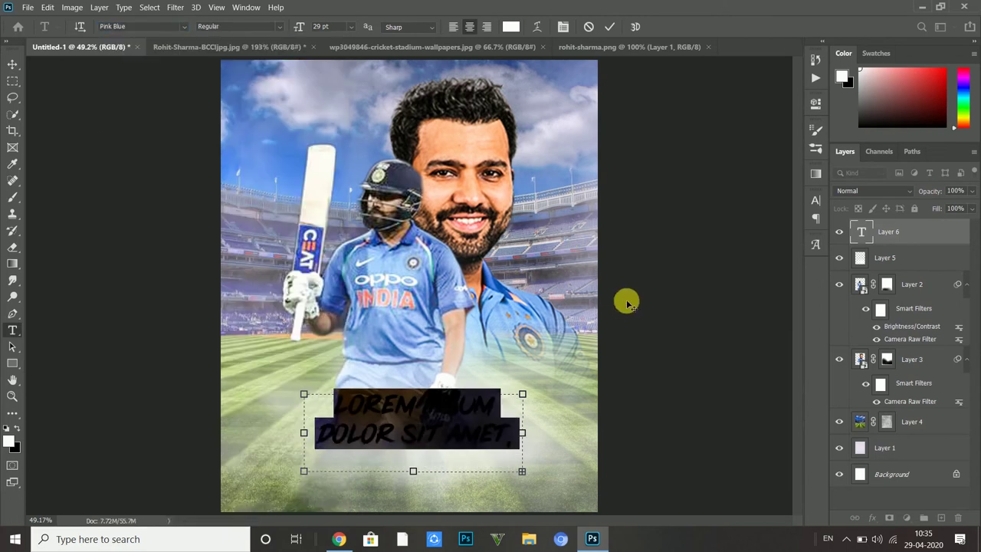
{"action": "key", "text": "ctrl+h"}
{"action": "key", "text": "BackSpace"}
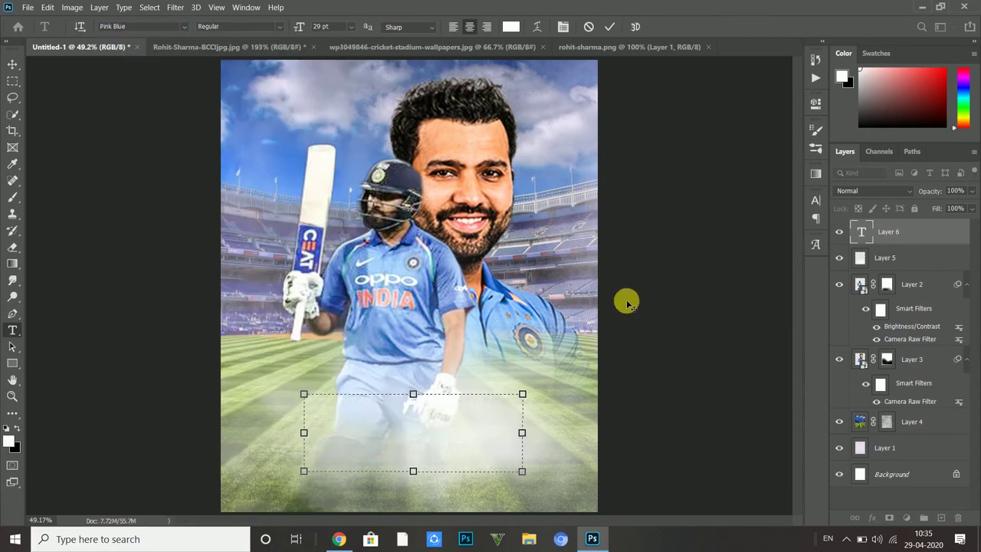
{"action": "type", "text": "Hi"}
{"action": "key", "text": "ctrl+a"}
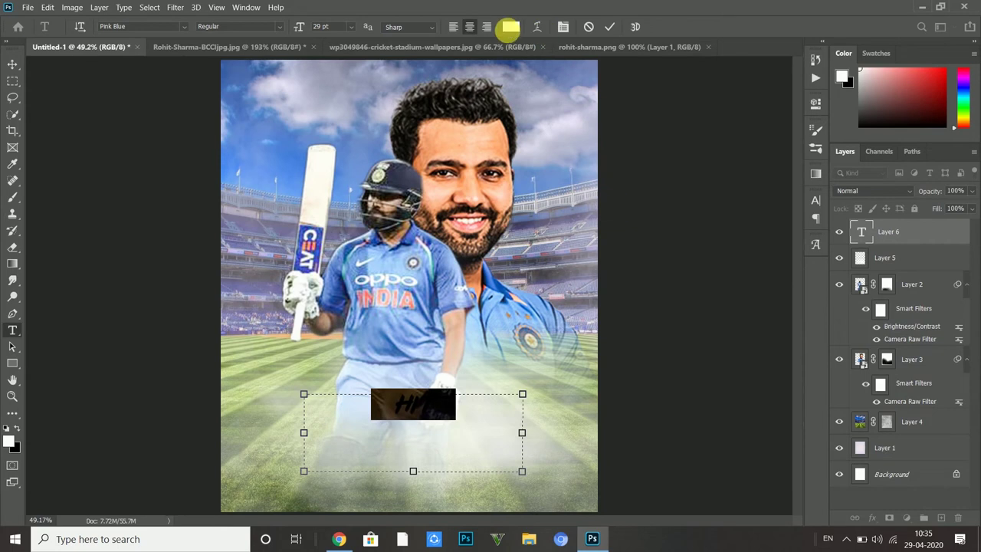
{"action": "left_click", "coordinate": [510, 26]}
{"action": "left_click", "coordinate": [706, 351]}
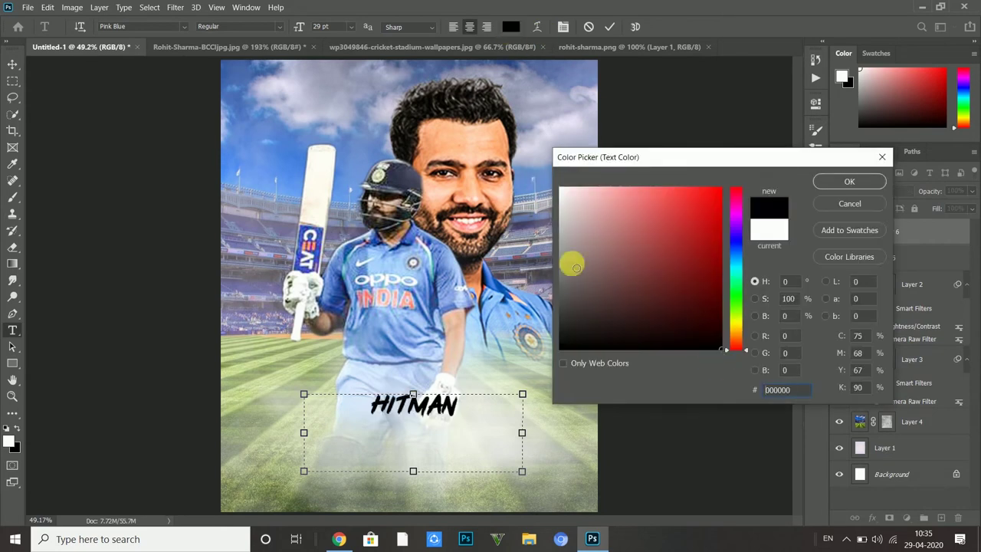
{"action": "left_click", "coordinate": [850, 181]}
{"action": "left_click", "coordinate": [413, 476]}
{"action": "left_click_drag", "start_coordinate": [413, 471], "coordinate": [414, 414]}
{"action": "left_click_drag", "start_coordinate": [522, 404], "coordinate": [399, 406]}
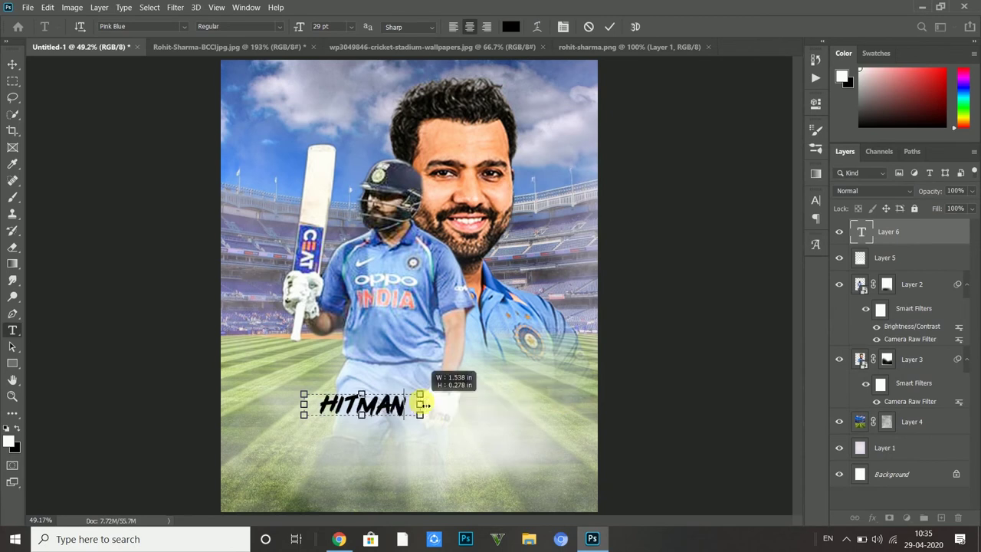
- Enlarge the HITMAN title to about 176% and centre it low beneath the player
{"action": "left_click", "coordinate": [12, 64]}
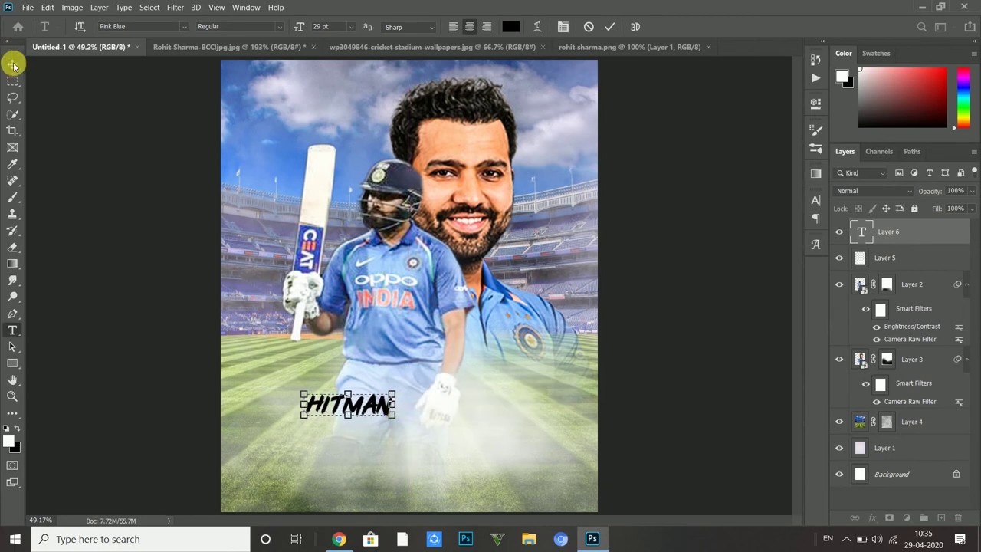
{"action": "left_click", "coordinate": [366, 411]}
{"action": "left_click_drag", "start_coordinate": [371, 411], "coordinate": [431, 424]}
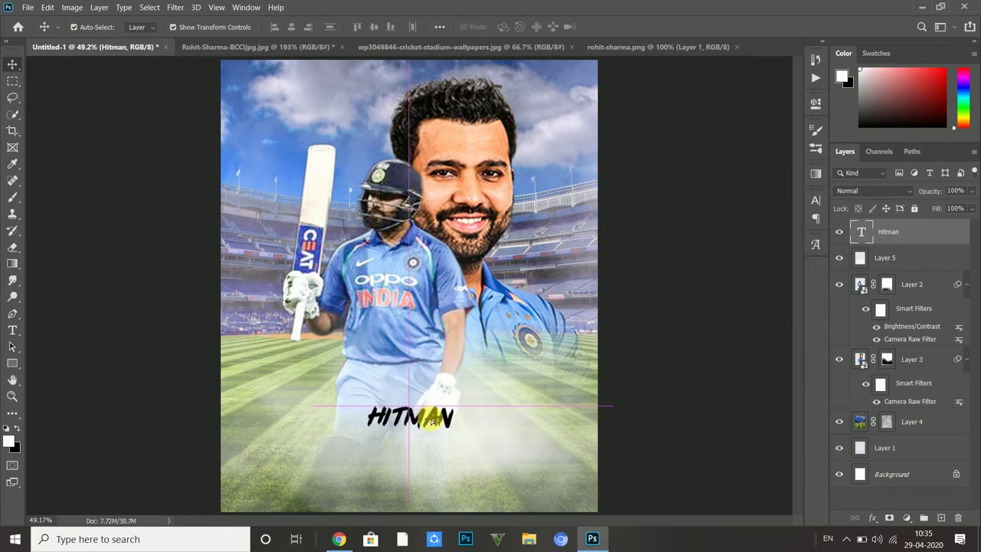
{"action": "left_click_drag", "start_coordinate": [254, 30], "coordinate": [324, 34]}
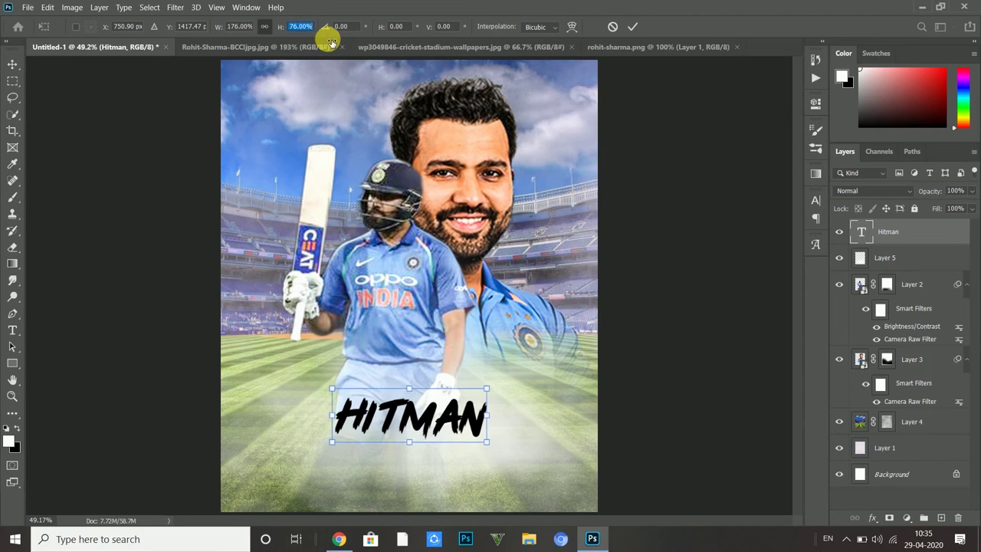
{"action": "key", "text": "Return"}
{"action": "left_click_drag", "start_coordinate": [458, 419], "coordinate": [460, 425]}
- Open image_search_1550333914114.png from EDITS > adobe photoshop > material > texture background
{"action": "left_click", "coordinate": [673, 397]}
{"action": "left_click", "coordinate": [27, 7]}
{"action": "left_click", "coordinate": [101, 157]}
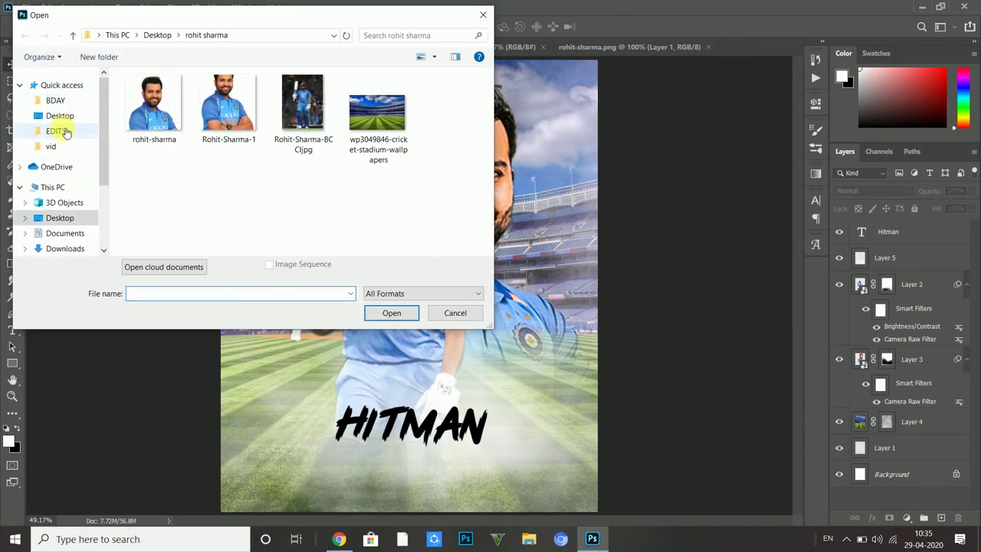
{"action": "left_click", "coordinate": [157, 34]}
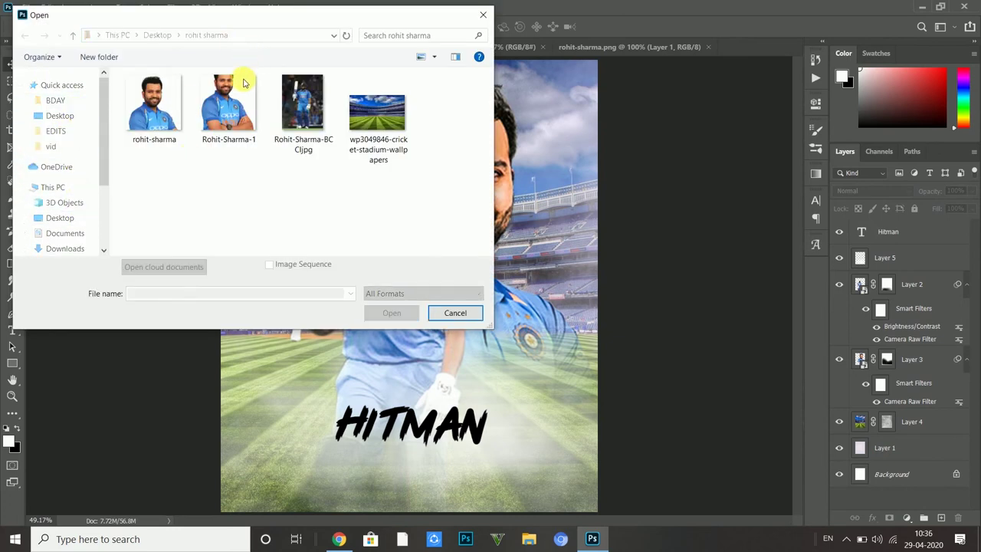
{"action": "left_click", "coordinate": [204, 35]}
{"action": "double_click", "coordinate": [214, 210]}
{"action": "scroll", "coordinate": [230, 201], "scroll_direction": "down", "scroll_amount": 5}
{"action": "scroll", "coordinate": [226, 215], "scroll_direction": "down", "scroll_amount": 2}
{"action": "double_click", "coordinate": [228, 217]}
{"action": "scroll", "coordinate": [220, 187], "scroll_direction": "down", "scroll_amount": 5}
{"action": "scroll", "coordinate": [221, 188], "scroll_direction": "up", "scroll_amount": 2}
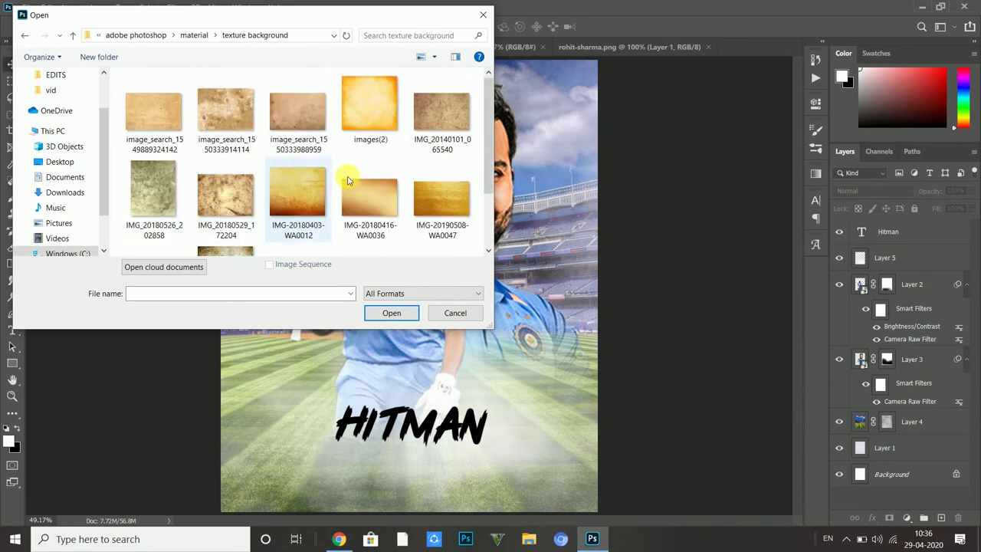
{"action": "left_click", "coordinate": [226, 111]}
{"action": "left_click", "coordinate": [392, 311]}
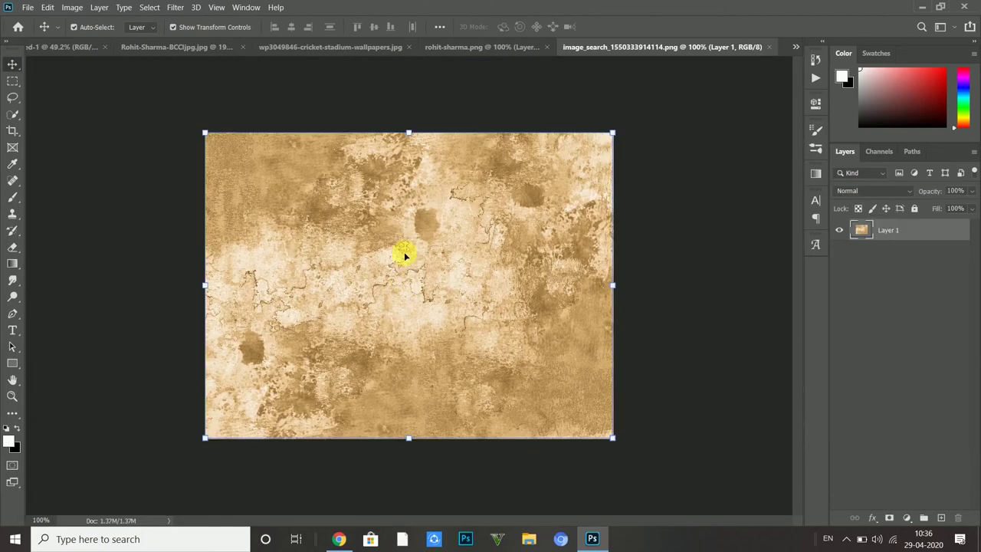
- Drag the texture into the poster and close the Rohit-Sharma-BCCI, stadium and rohit-sharma.png images
{"action": "left_click_drag", "start_coordinate": [49, 58], "coordinate": [407, 297]}
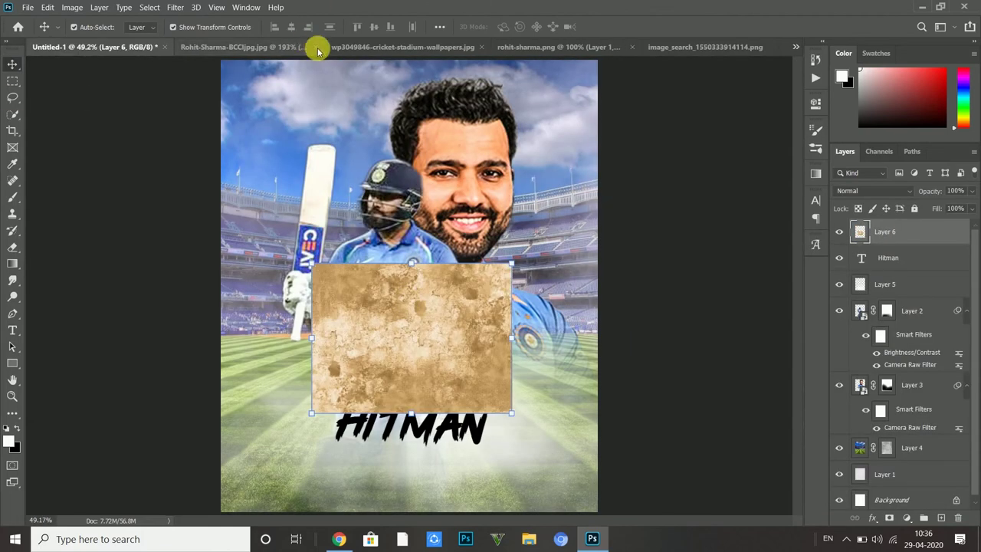
{"action": "left_click", "coordinate": [325, 47]}
{"action": "left_click", "coordinate": [497, 214]}
{"action": "left_click", "coordinate": [383, 48]}
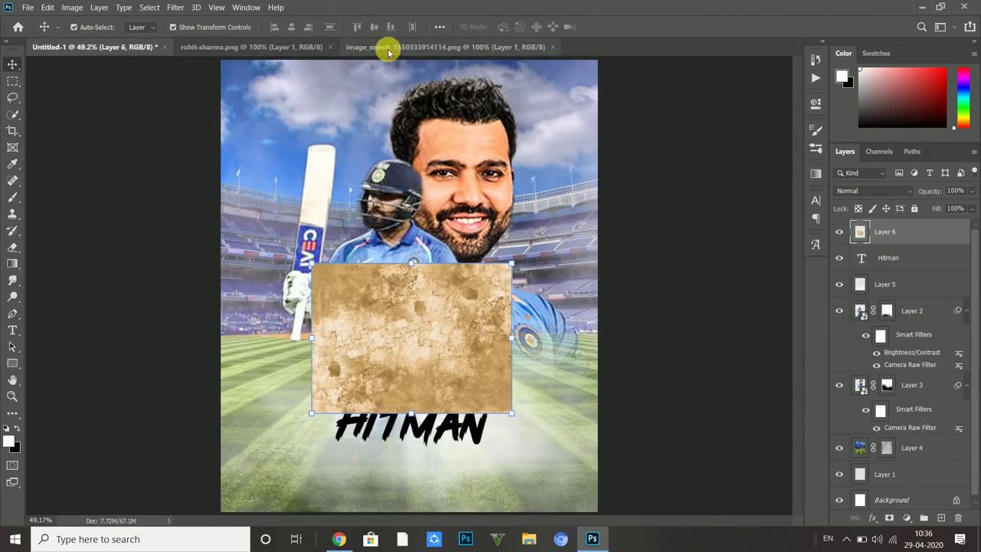
{"action": "left_click", "coordinate": [329, 48]}
- Clip the texture layer to the HITMAN text and scale it to about 80%
{"action": "left_click_drag", "start_coordinate": [455, 387], "coordinate": [444, 407]}
{"action": "right_click", "coordinate": [915, 232]}
{"action": "left_click", "coordinate": [793, 233]}
{"action": "left_click_drag", "start_coordinate": [506, 430], "coordinate": [494, 425]}
{"action": "left_click_drag", "start_coordinate": [315, 425], "coordinate": [331, 423]}
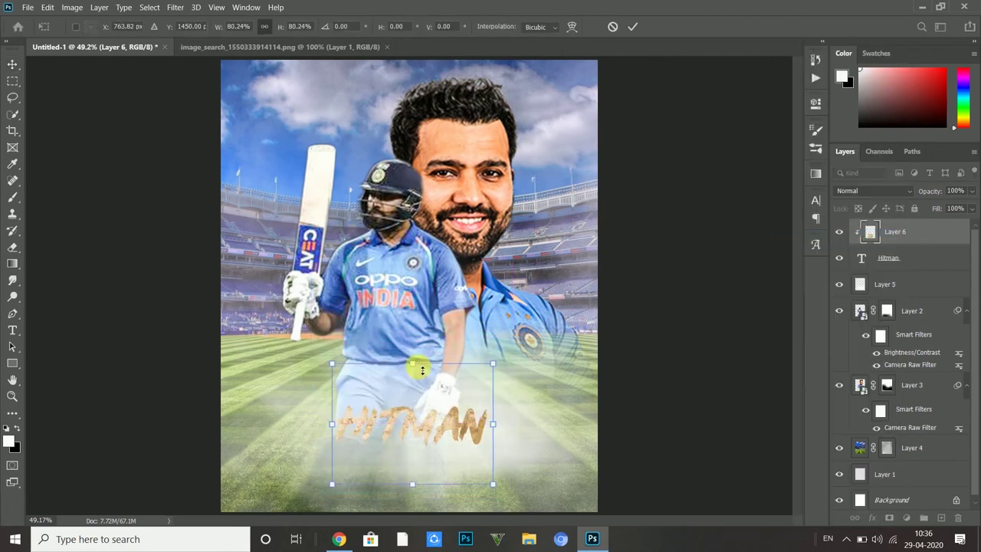
{"action": "left_click", "coordinate": [633, 27]}
{"action": "left_click", "coordinate": [859, 257]}
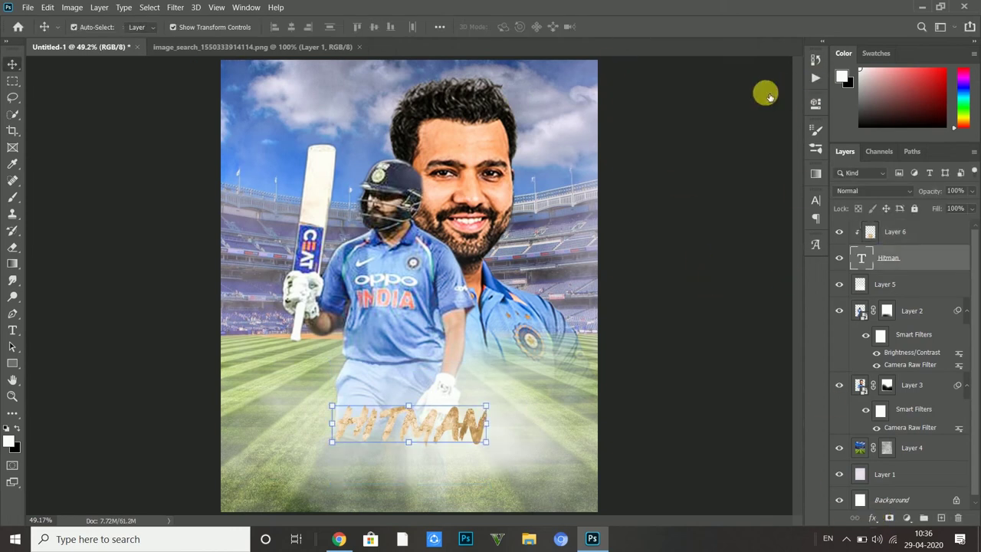
{"action": "key", "text": "alt+F9"}
- Choose the 'long 255px 45°' action in the Long Shadow set
{"action": "left_click", "coordinate": [726, 98]}
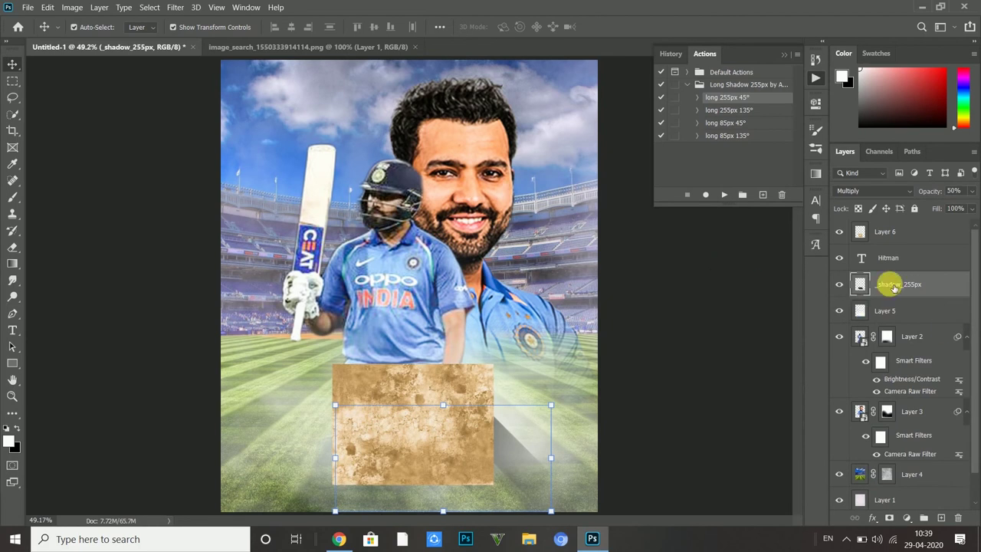
- Clip the gold texture layer (Layer 6) back onto the HITMAN text with Create Clipping Mask
{"action": "left_click", "coordinate": [891, 238]}
{"action": "right_click", "coordinate": [891, 237]}
{"action": "left_click", "coordinate": [797, 166]}
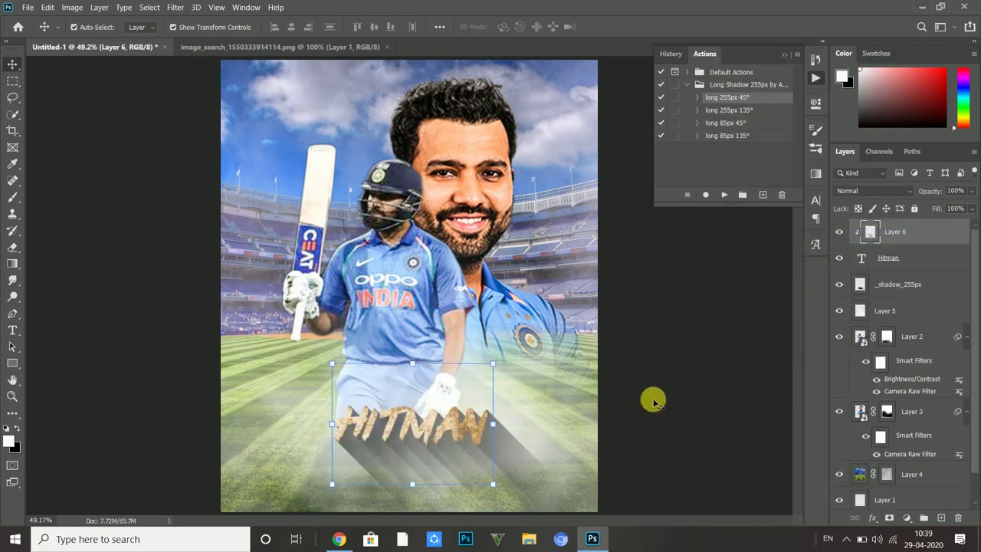
{"action": "left_click", "coordinate": [908, 259]}
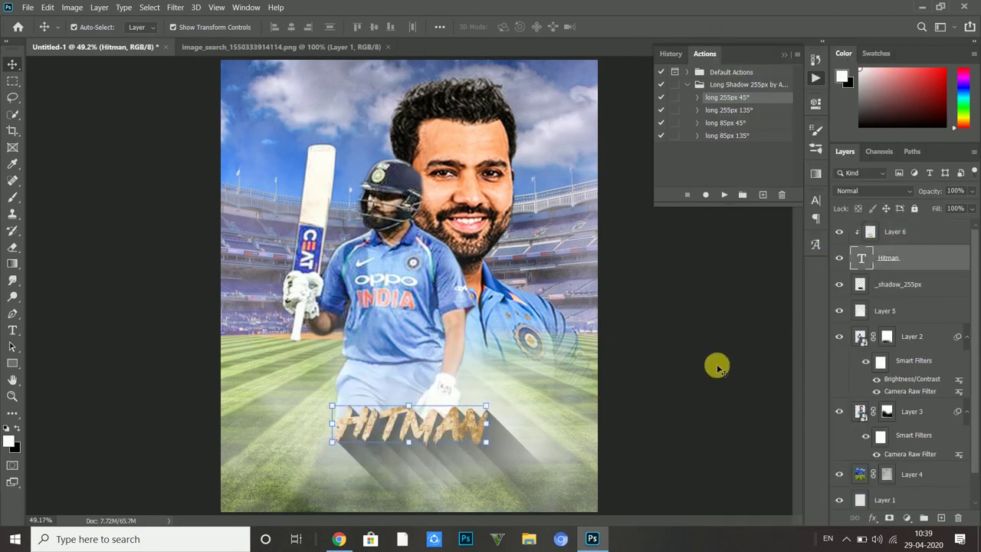
{"action": "left_click", "coordinate": [735, 342]}
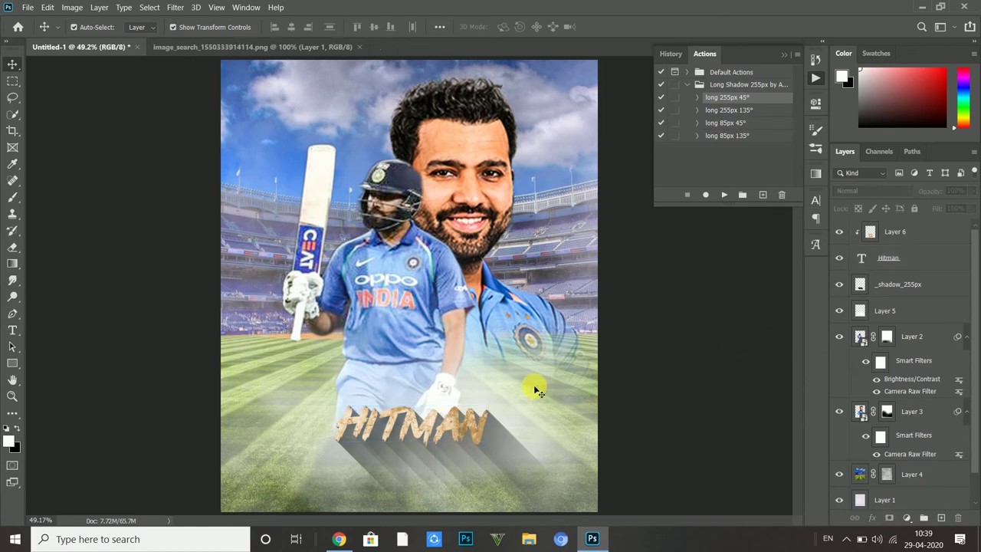
- Lower the _shadow_255px layer's opacity to 38%
{"action": "left_click", "coordinate": [515, 452]}
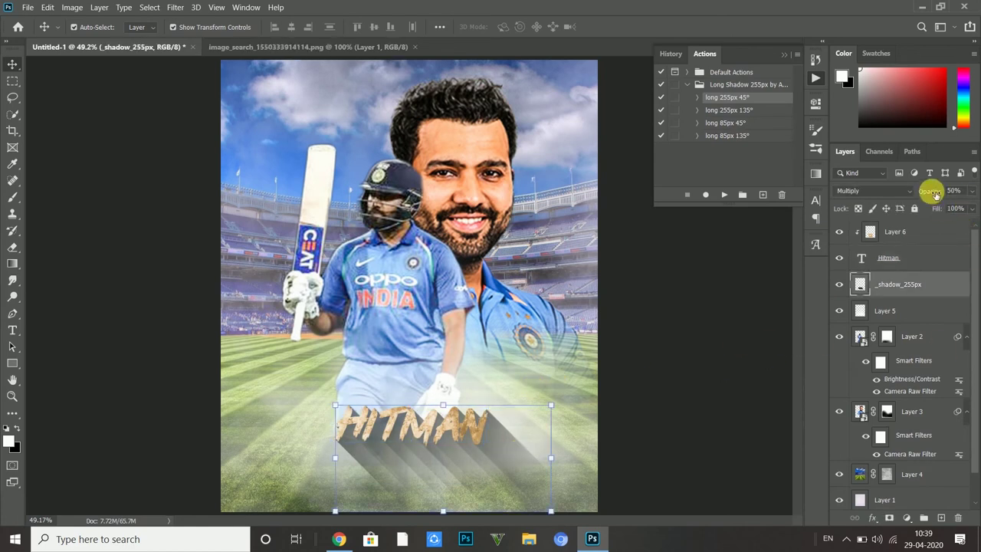
{"action": "left_click_drag", "start_coordinate": [933, 195], "coordinate": [925, 194]}
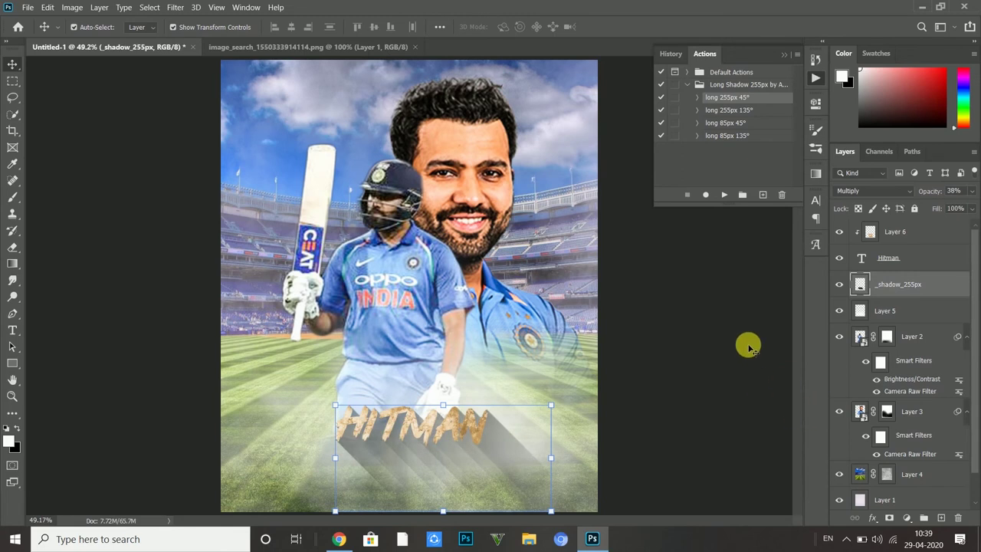
{"action": "scroll", "coordinate": [743, 349], "scroll_direction": "down", "scroll_amount": 3}
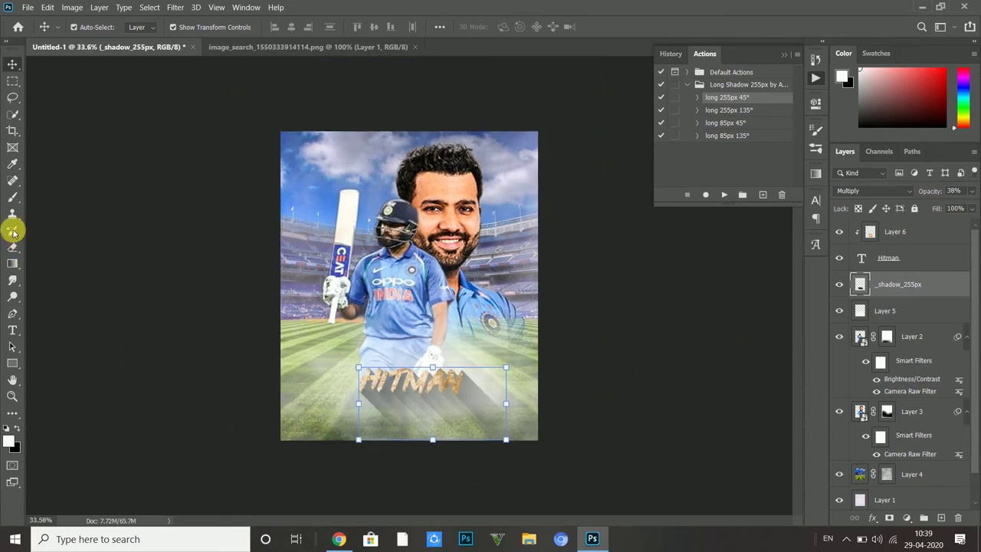
{"action": "left_click", "coordinate": [13, 251]}
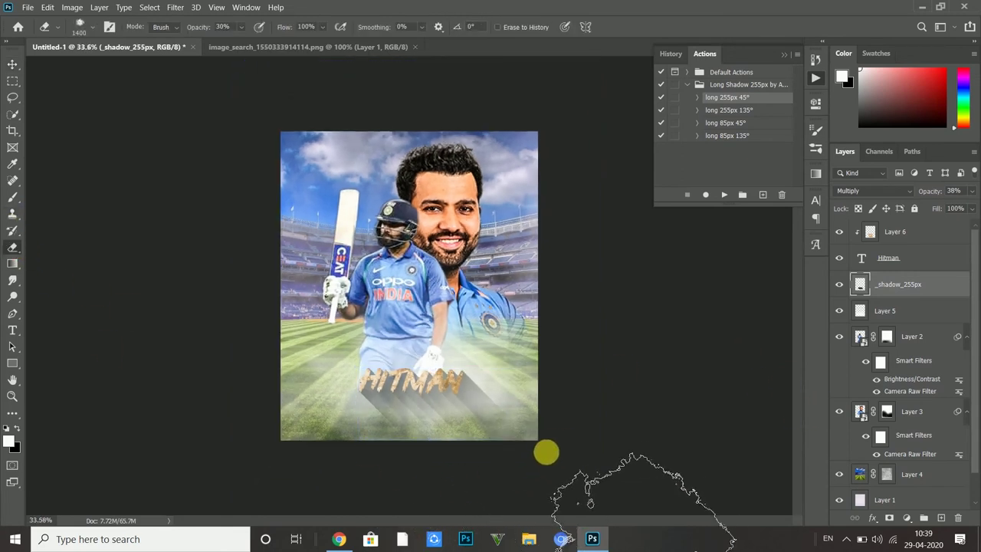
{"action": "left_click", "coordinate": [12, 64]}
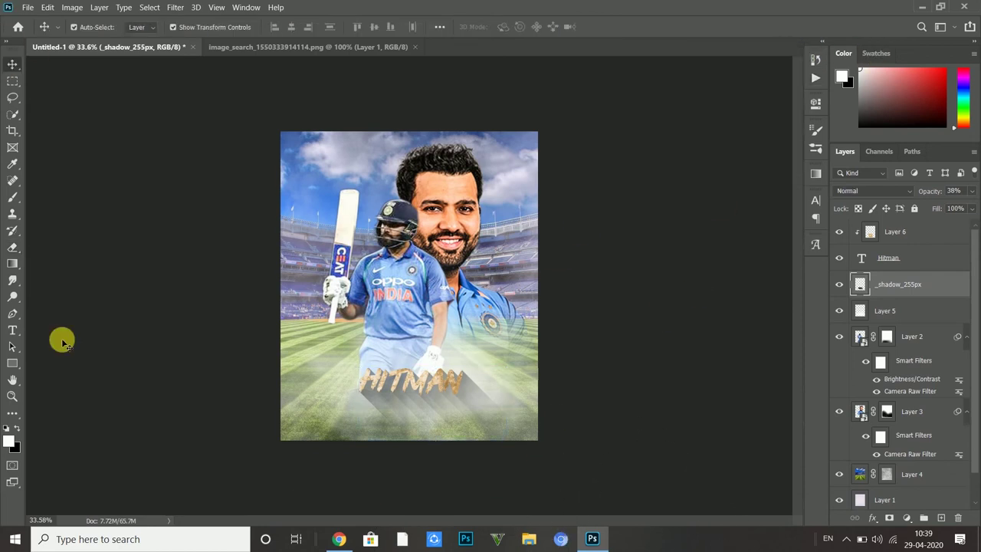
- Close Actions, fit the poster in the window, and toggle the gold texture to compare
{"action": "left_click", "coordinate": [657, 318]}
{"action": "left_click", "coordinate": [13, 396]}
{"action": "right_click", "coordinate": [418, 349]}
{"action": "left_click", "coordinate": [425, 353]}
{"action": "left_click", "coordinate": [12, 64]}
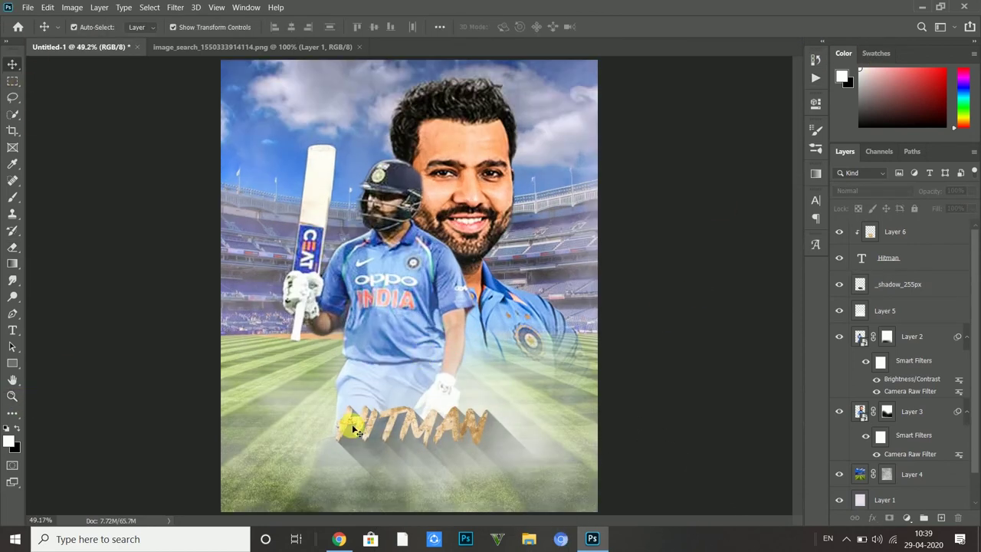
{"action": "left_click", "coordinate": [406, 428]}
{"action": "left_click", "coordinate": [839, 231]}
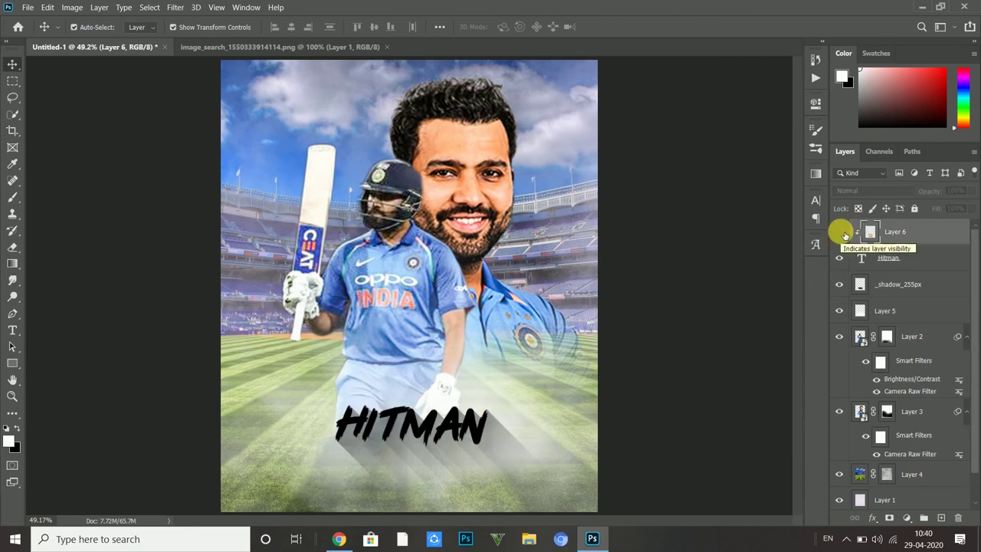
{"action": "left_click", "coordinate": [841, 232]}
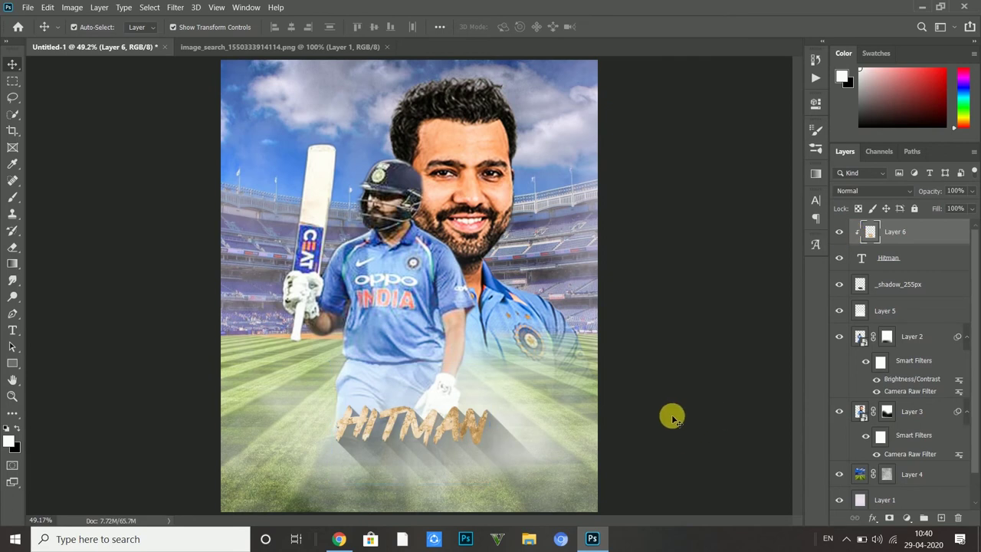
- Give Layer 5, the white haze, a black Color Overlay effect
{"action": "left_click", "coordinate": [529, 389]}
{"action": "left_click", "coordinate": [886, 518]}
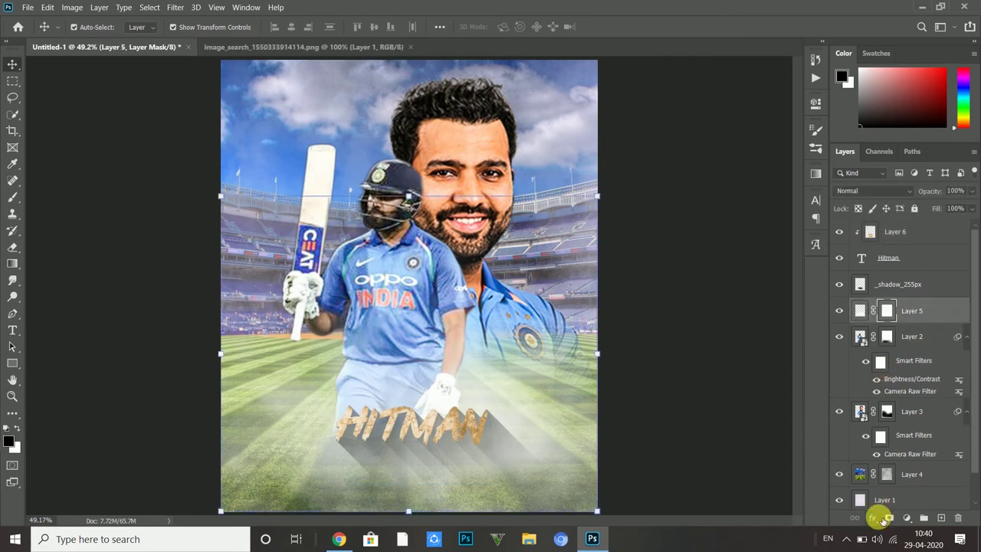
{"action": "key", "text": "ctrl+z"}
{"action": "left_click", "coordinate": [872, 518]}
{"action": "left_click", "coordinate": [757, 315]}
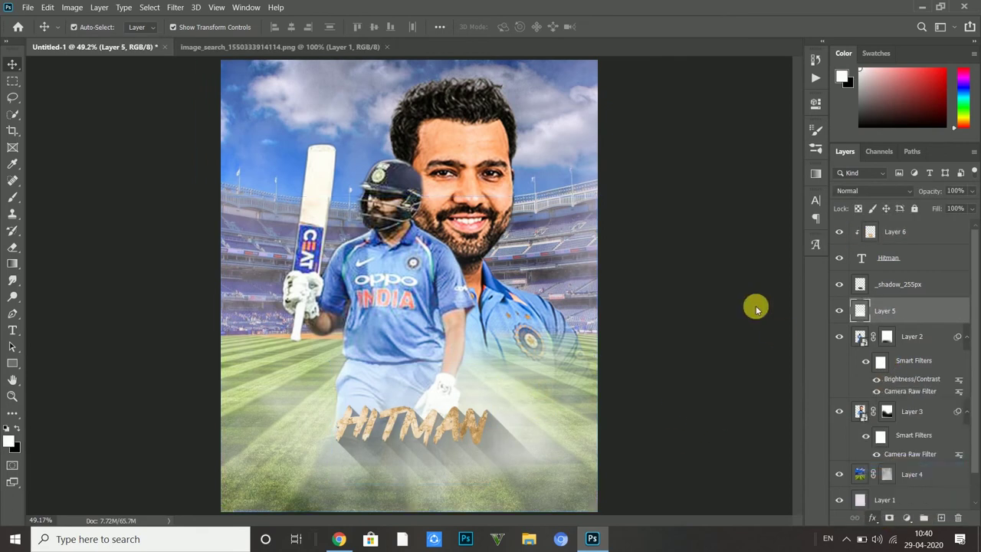
{"action": "left_click", "coordinate": [776, 123]}
{"action": "left_click", "coordinate": [628, 330]}
{"action": "left_click", "coordinate": [847, 183]}
{"action": "left_click", "coordinate": [915, 96]}
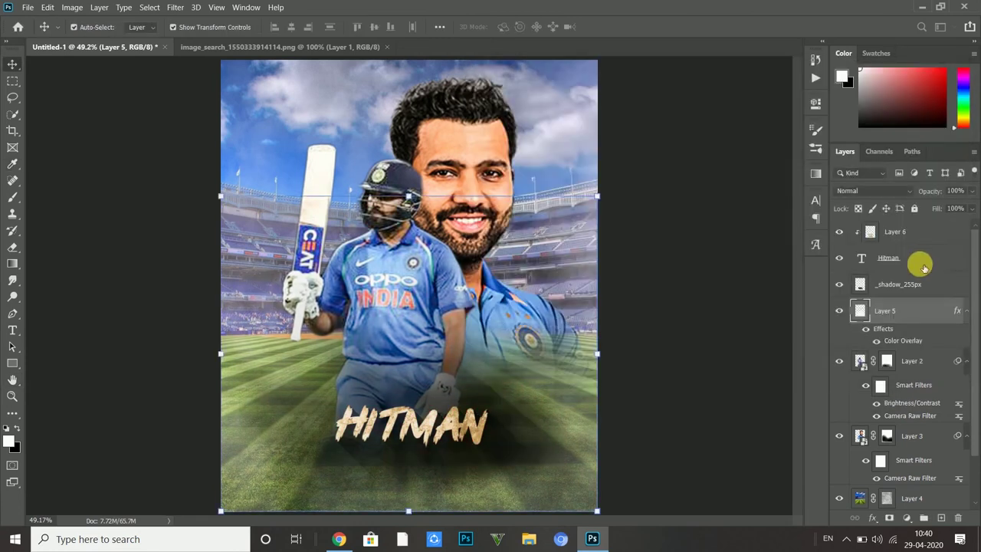
{"action": "left_click", "coordinate": [916, 191]}
{"action": "left_click", "coordinate": [440, 432]}
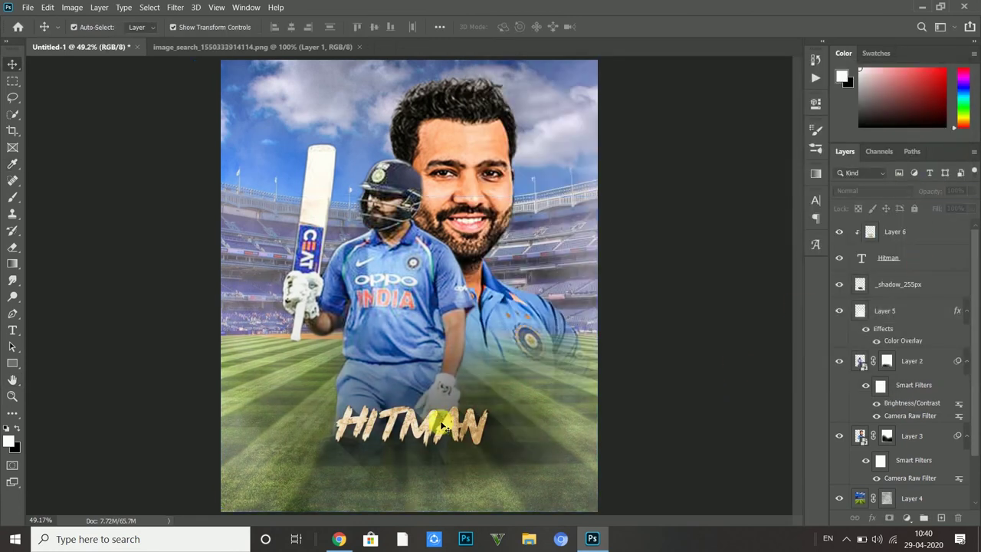
- Nudge the HITMAN title slightly lower and scale it up to 116%
{"action": "left_click", "coordinate": [896, 288]}
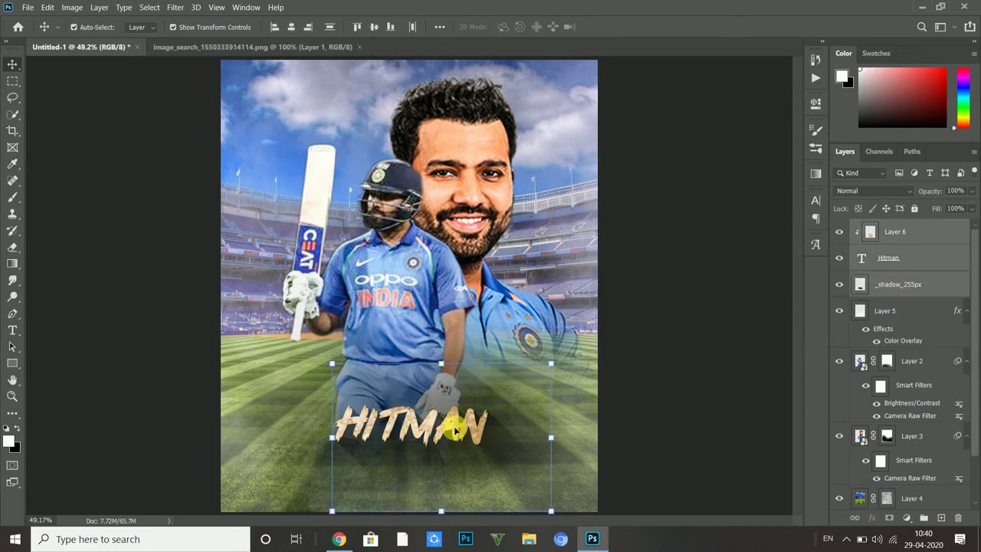
{"action": "left_click_drag", "start_coordinate": [452, 431], "coordinate": [453, 449]}
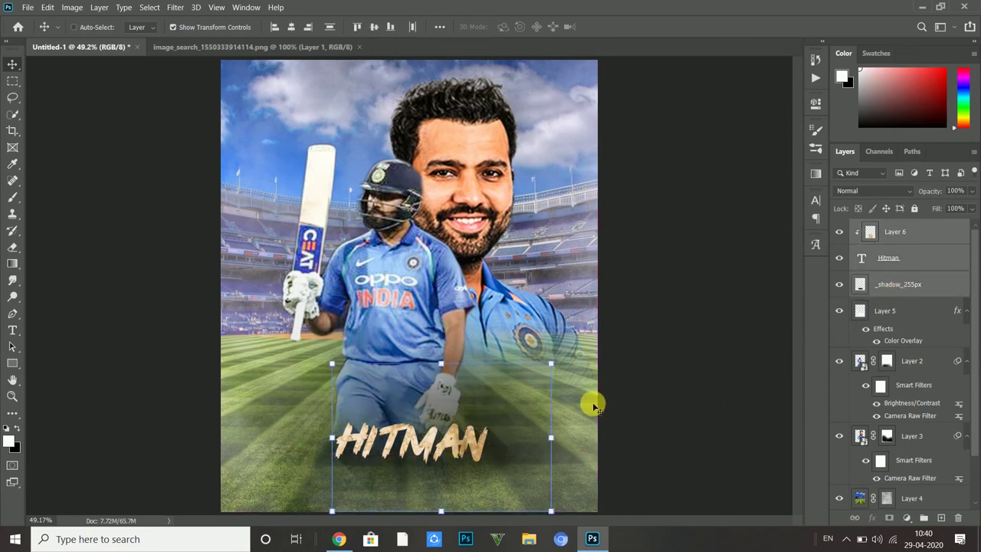
{"action": "key", "text": "ctrl+z"}
{"action": "key", "text": "shift+Down"}
{"action": "key", "text": "shift+Down"}
{"action": "key", "text": "shift+Down"}
{"action": "key", "text": "shift+Down"}
{"action": "key", "text": "shift+Down"}
{"action": "key", "text": "shift+Down"}
{"action": "key", "text": "shift+Down"}
{"action": "left_click", "coordinate": [443, 394]}
{"action": "left_click_drag", "start_coordinate": [282, 27], "coordinate": [293, 29]}
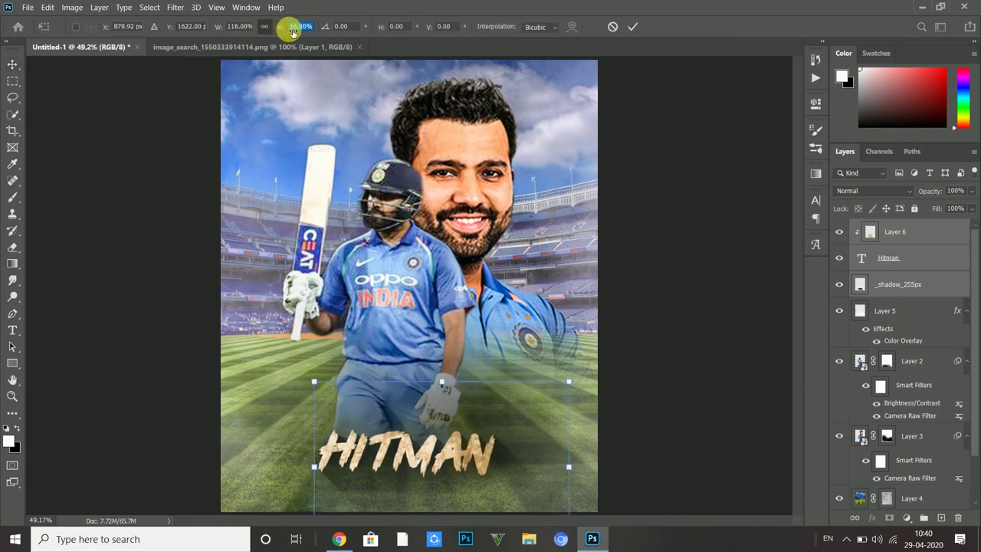
{"action": "left_click", "coordinate": [632, 27]}
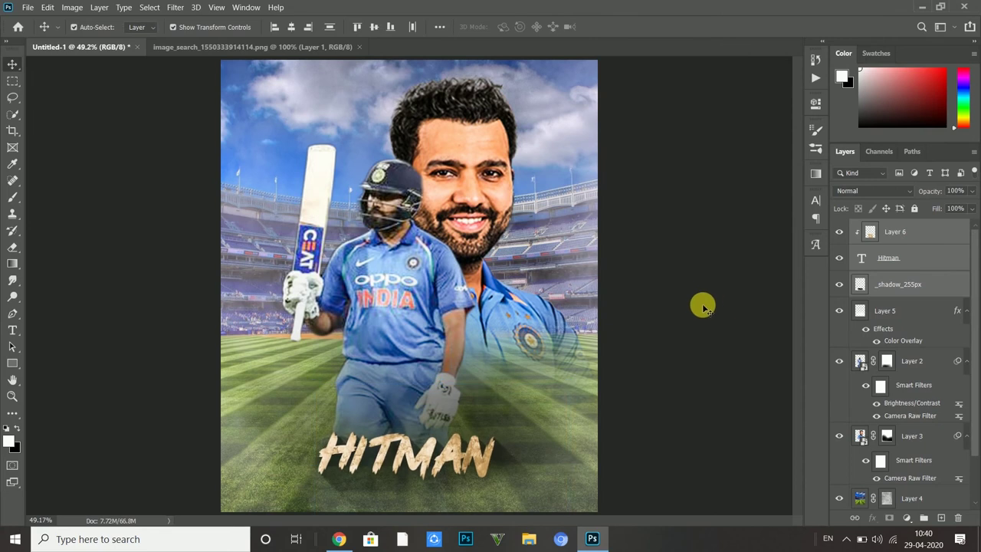
- Draw a new text box just above the HITMAN title
{"action": "left_click", "coordinate": [703, 307]}
{"action": "left_click", "coordinate": [12, 330]}
{"action": "left_click_drag", "start_coordinate": [314, 407], "coordinate": [509, 432]}
- Type HAPPY BIRTHDAY in Arial Bold 13 pt above HITMAN
{"action": "left_click", "coordinate": [179, 27]}
{"action": "left_click", "coordinate": [162, 79]}
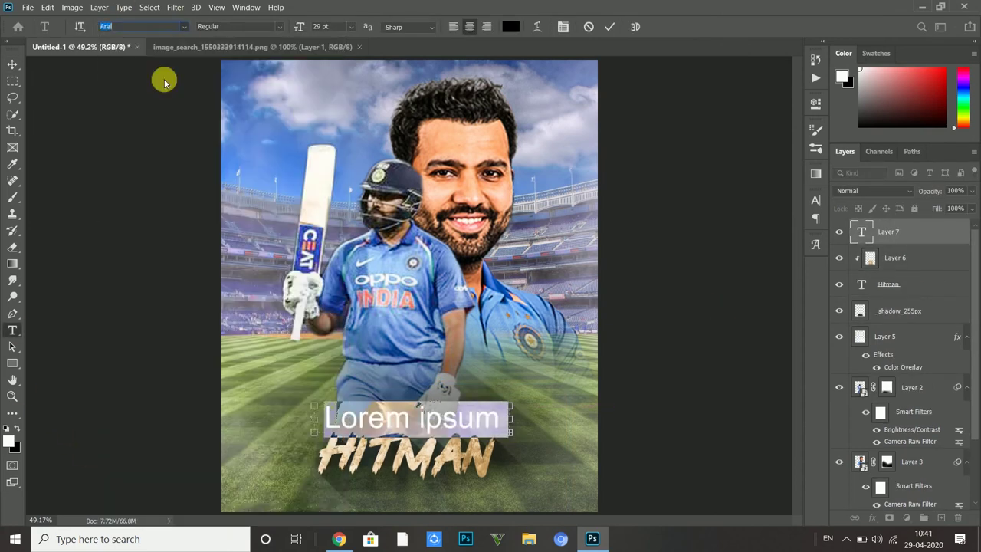
{"action": "type", "text": "HAPPY"}
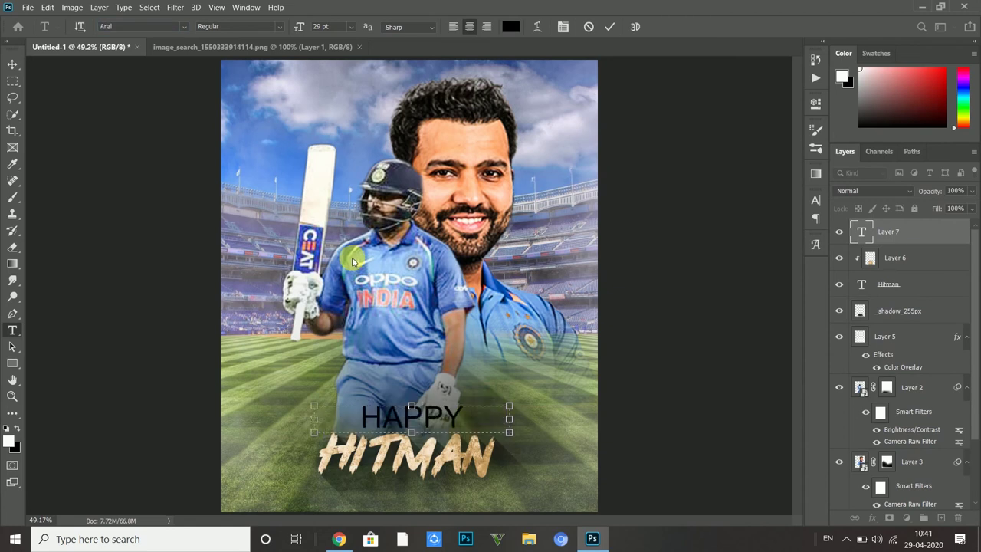
{"action": "type", "text": " BIR"}
{"action": "key", "text": "BackSpace"}
{"action": "key", "text": "BackSpace"}
{"action": "key", "text": "BackSpace"}
{"action": "key", "text": "ctrl+a"}
{"action": "left_click_drag", "start_coordinate": [299, 26], "coordinate": [282, 24]}
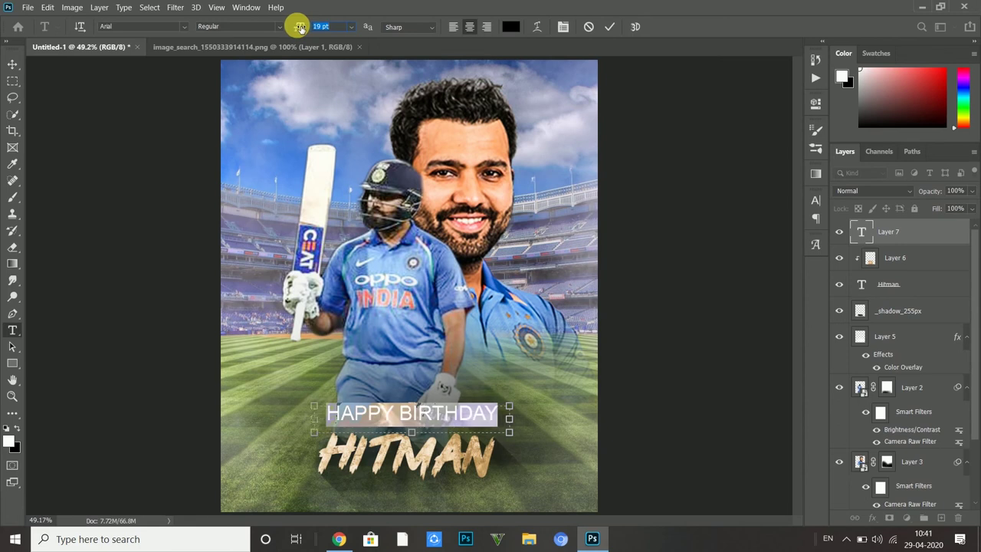
{"action": "left_click", "coordinate": [238, 26]}
{"action": "left_click", "coordinate": [253, 100]}
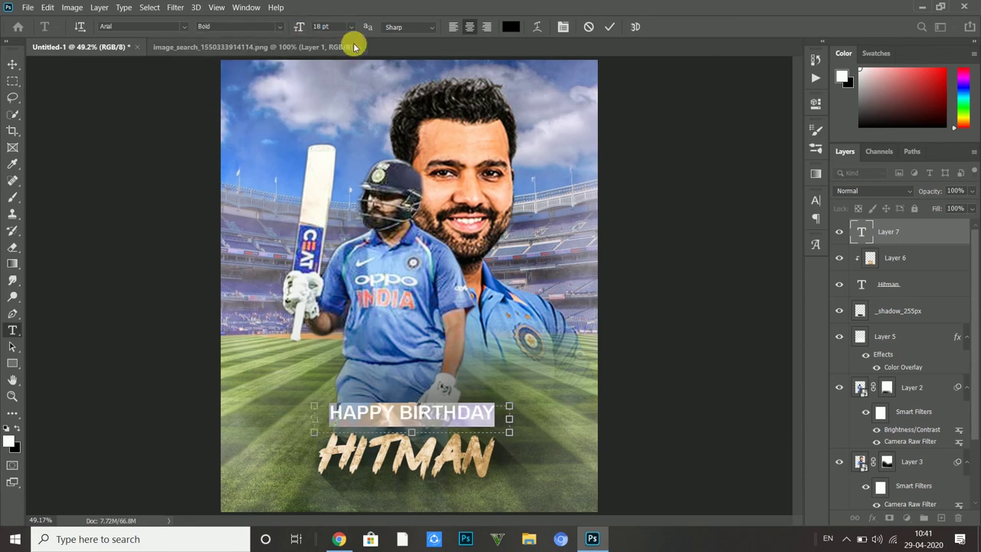
{"action": "left_click_drag", "start_coordinate": [311, 27], "coordinate": [303, 29]}
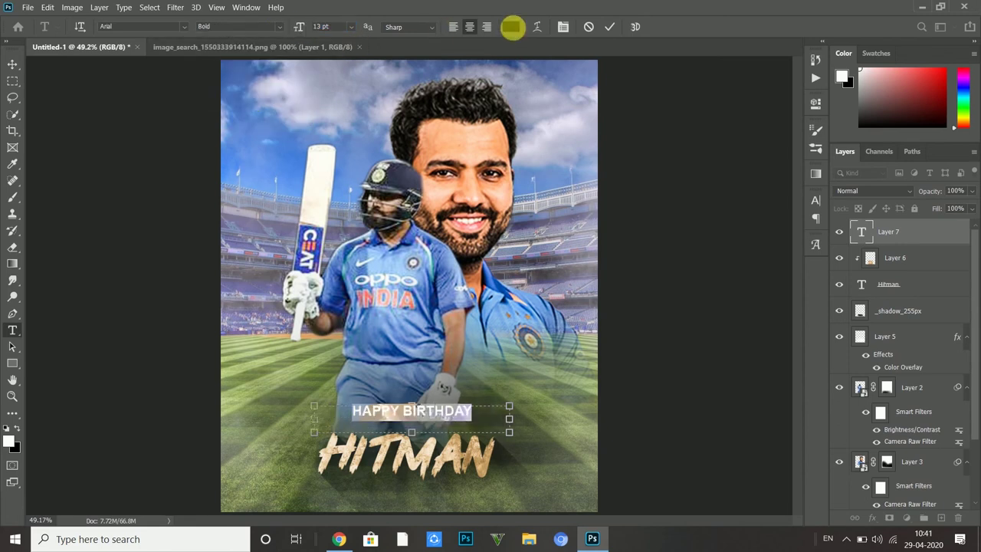
{"action": "mouse_move", "coordinate": [411, 431]}
{"action": "left_mouse_down"}
{"action": "mouse_move", "coordinate": [415, 419]}
{"action": "mouse_move", "coordinate": [445, 425]}
{"action": "left_mouse_up"}
{"action": "left_click", "coordinate": [12, 64]}
- Widen the HAPPY BIRTHDAY letter spacing and make the text white
{"action": "double_click", "coordinate": [462, 426]}
{"action": "left_click", "coordinate": [815, 200]}
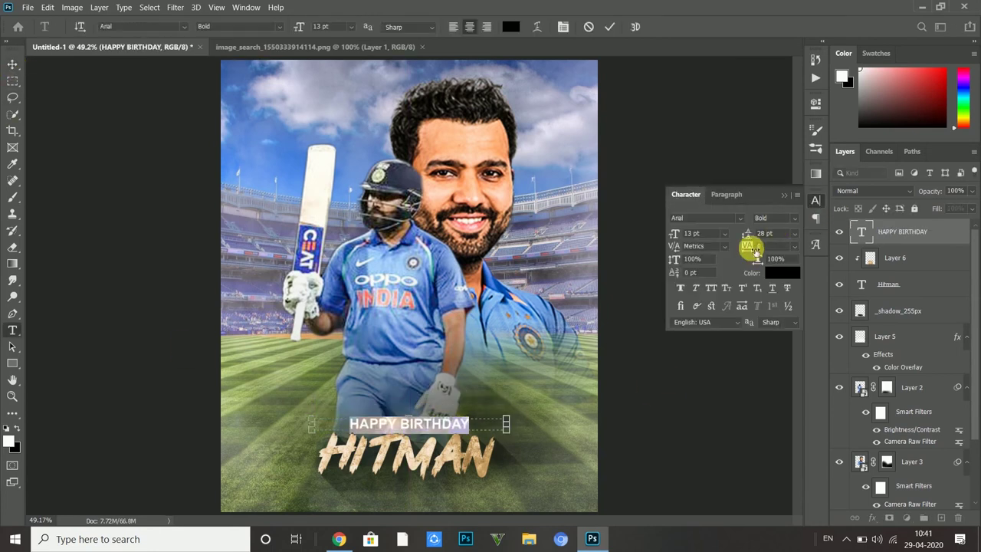
{"action": "type", "text": "140"}
{"action": "left_click_drag", "start_coordinate": [758, 250], "coordinate": [760, 251]}
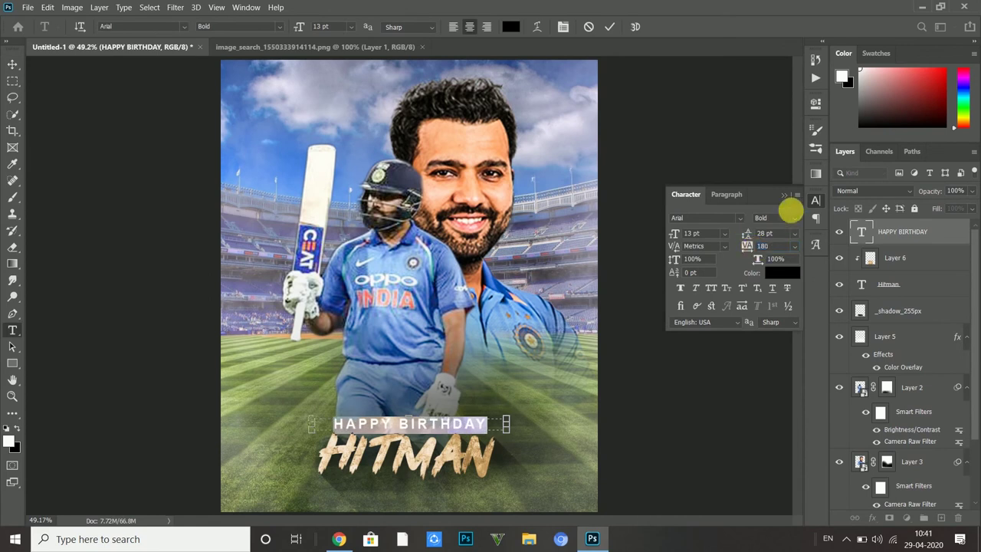
{"action": "left_click", "coordinate": [783, 196]}
{"action": "left_click", "coordinate": [510, 26]}
{"action": "left_click_drag", "start_coordinate": [624, 254], "coordinate": [535, 153]}
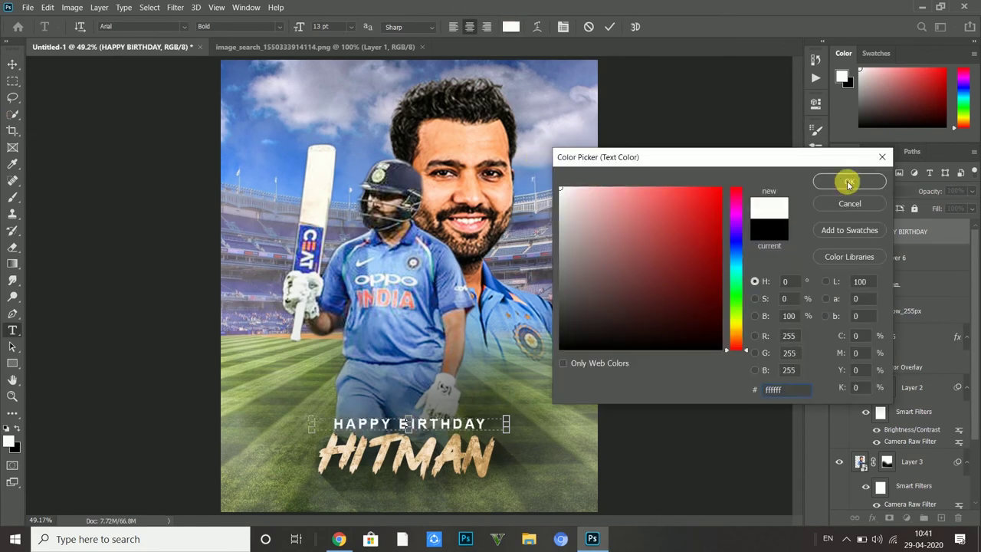
{"action": "left_click", "coordinate": [849, 179]}
{"action": "left_click", "coordinate": [11, 65]}
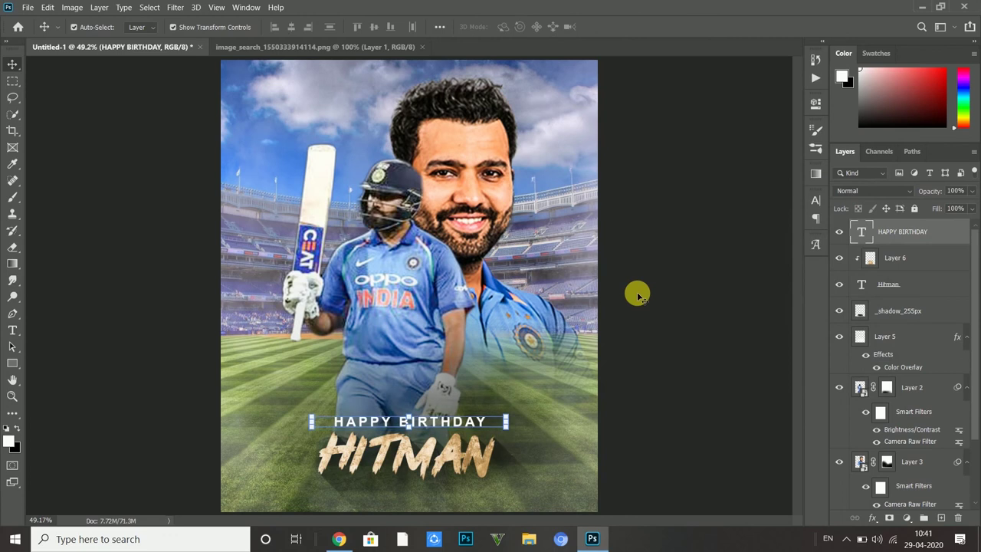
{"action": "left_click", "coordinate": [675, 322]}
- Copy the HAPPY BIRTHDAY line below HITMAN and retype it as ROHIT SHARMA
{"action": "left_click", "coordinate": [11, 396]}
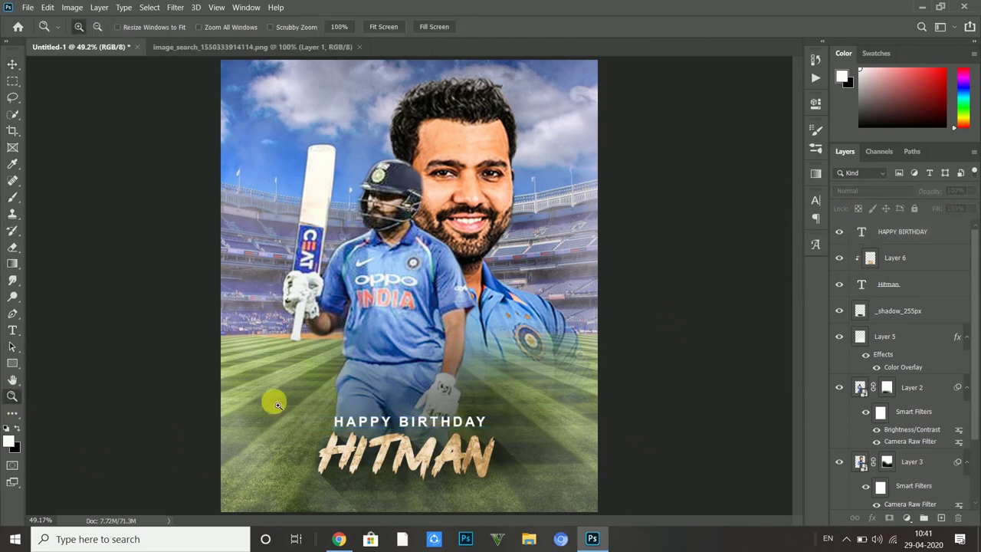
{"action": "left_click_drag", "start_coordinate": [334, 421], "coordinate": [618, 512]}
{"action": "scroll", "coordinate": [434, 376], "scroll_direction": "down", "scroll_amount": 1}
{"action": "left_click", "coordinate": [11, 64]}
{"action": "left_click", "coordinate": [364, 184]}
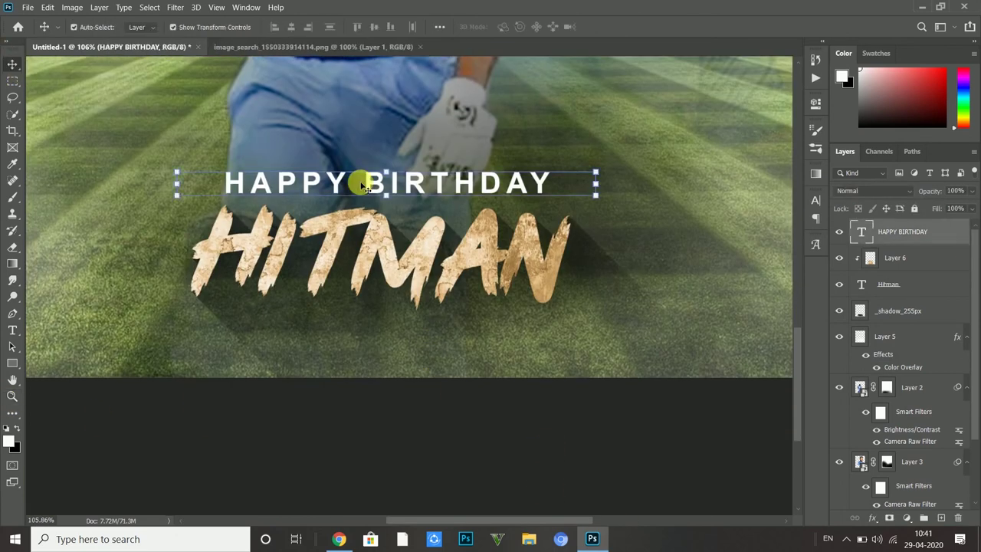
{"action": "key", "text": "ctrl+j"}
{"action": "left_click_drag", "start_coordinate": [395, 184], "coordinate": [397, 329]}
{"action": "double_click", "coordinate": [406, 328]}
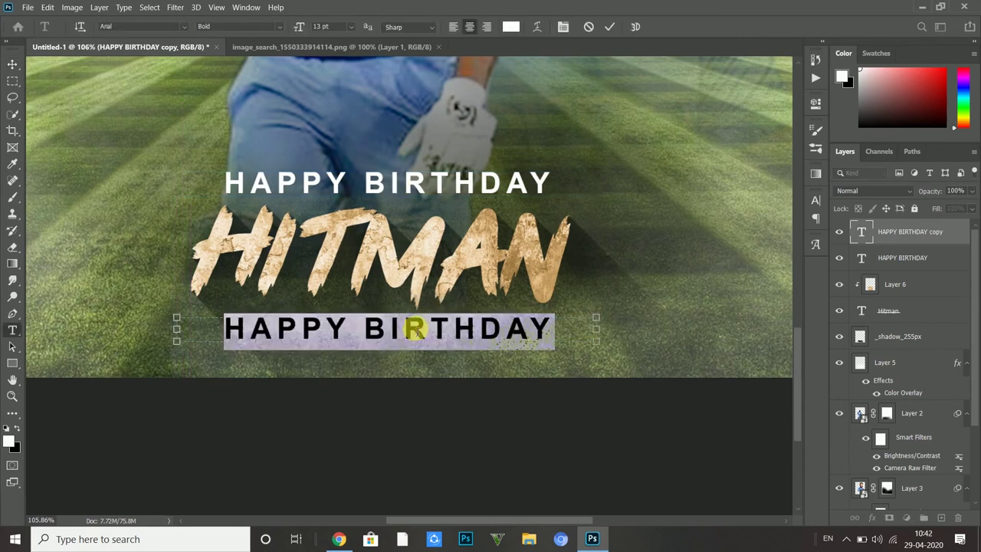
{"action": "type", "text": "ROHIT SHARMA"}
- Set ROHIT SHARMA to 15 pt with wider letter spacing, then fit the poster on screen
{"action": "key", "text": "ctrl+a"}
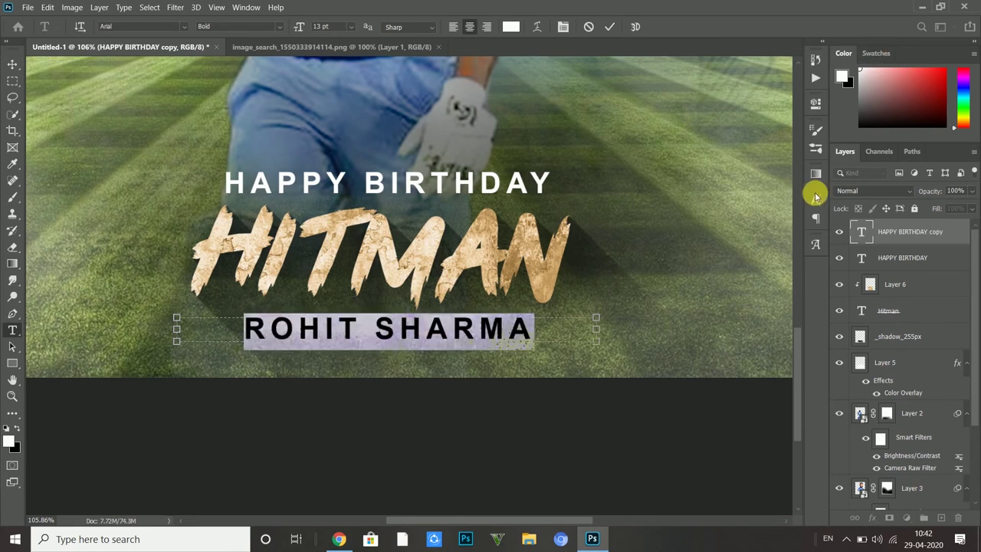
{"action": "left_click", "coordinate": [815, 198]}
{"action": "left_click_drag", "start_coordinate": [756, 249], "coordinate": [628, 236]}
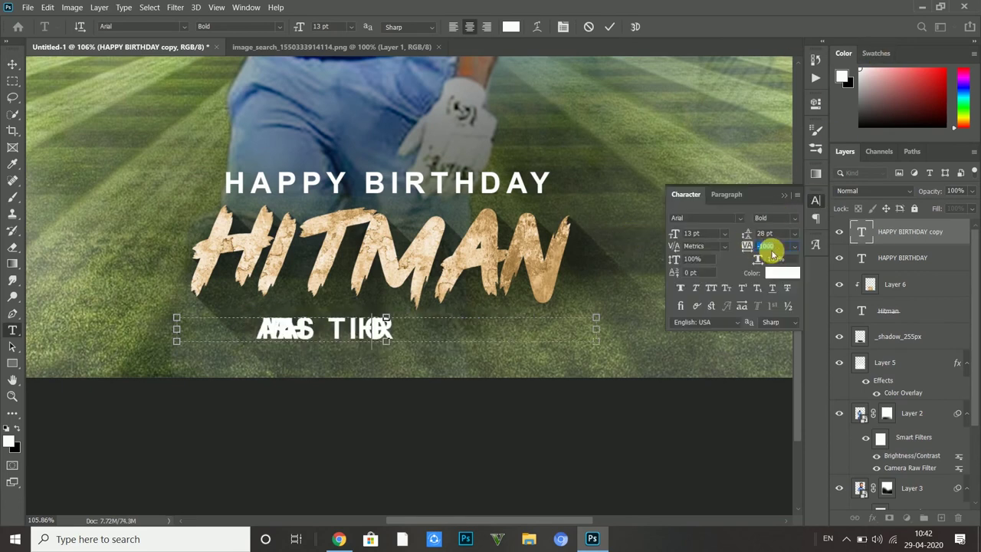
{"action": "type", "text": "0"}
{"action": "key", "text": "Return"}
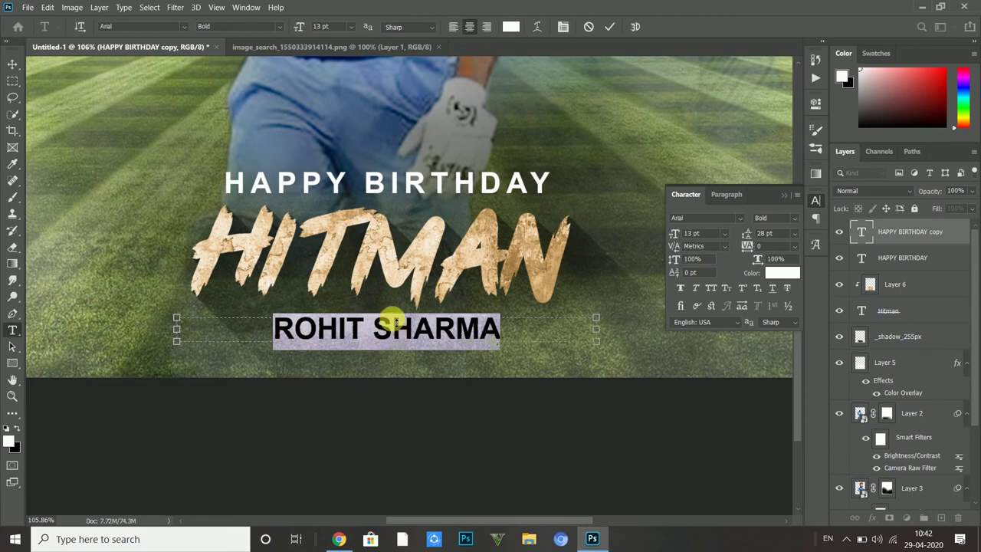
{"action": "left_click_drag", "start_coordinate": [674, 231], "coordinate": [679, 235]}
{"action": "left_click_drag", "start_coordinate": [748, 244], "coordinate": [757, 247]}
{"action": "left_click", "coordinate": [786, 194]}
{"action": "left_click", "coordinate": [12, 64]}
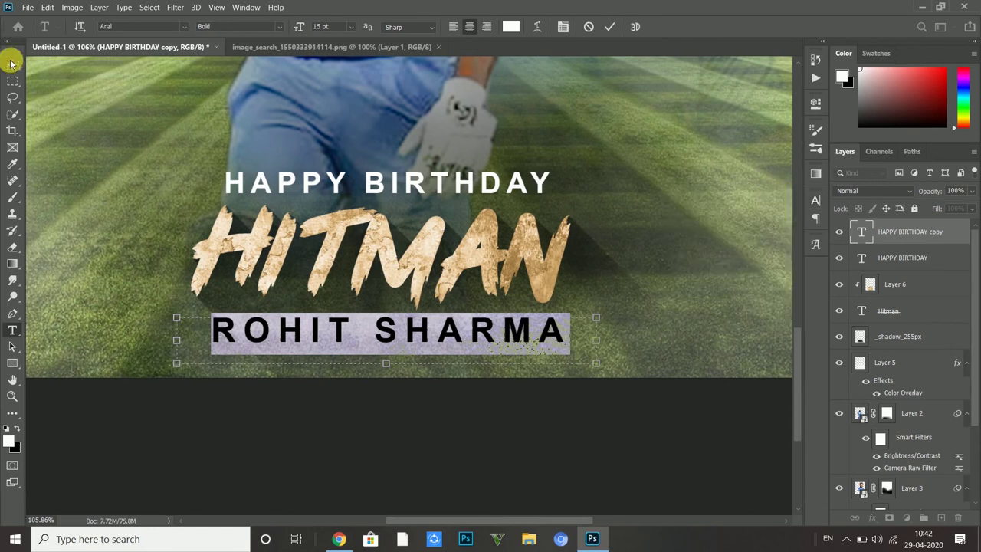
{"action": "left_click_drag", "start_coordinate": [506, 320], "coordinate": [506, 315]}
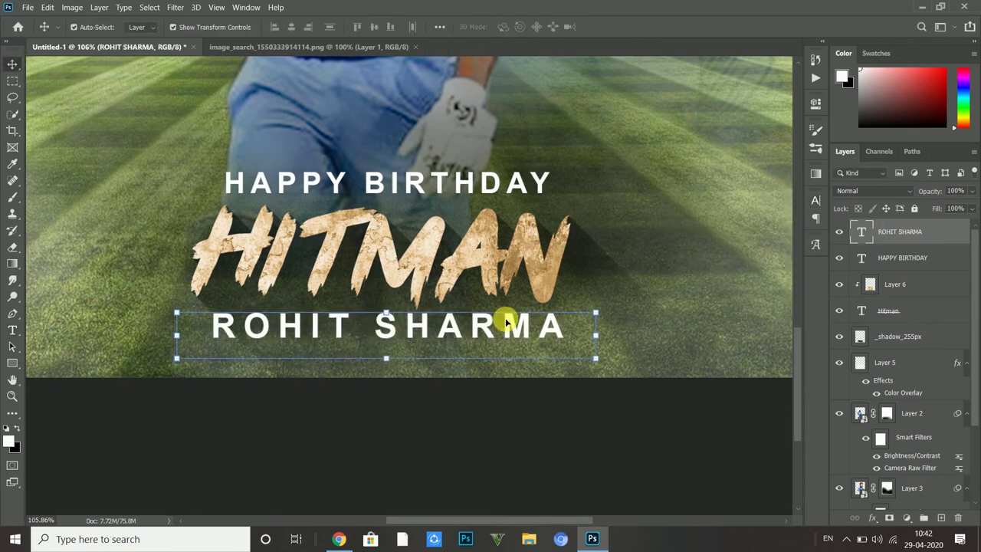
{"action": "left_click", "coordinate": [12, 396]}
{"action": "right_click", "coordinate": [160, 308]}
{"action": "left_click", "coordinate": [162, 314]}
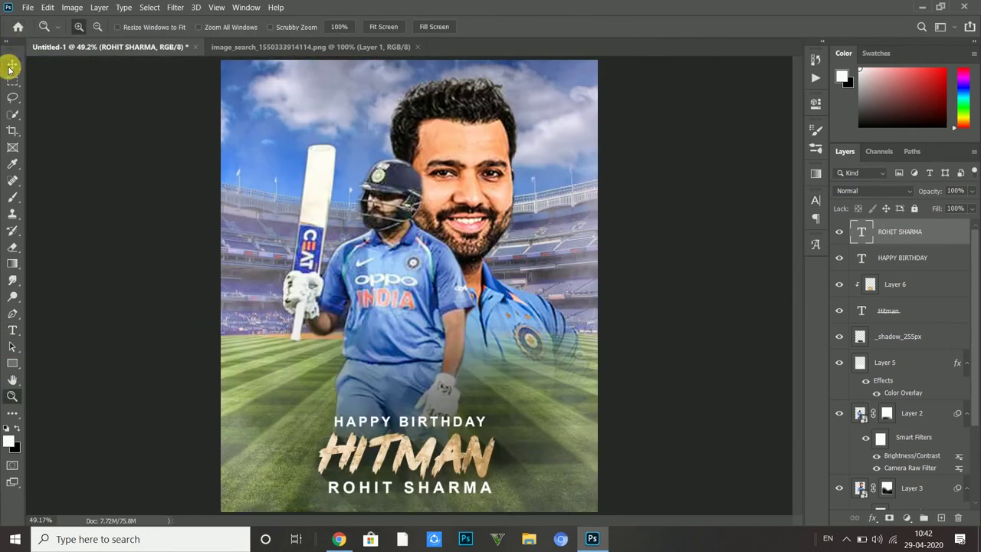
- Recolour the ROHIT SHARMA text pale gold #ffecb4
{"action": "key", "text": "t"}
{"action": "left_click", "coordinate": [469, 490]}
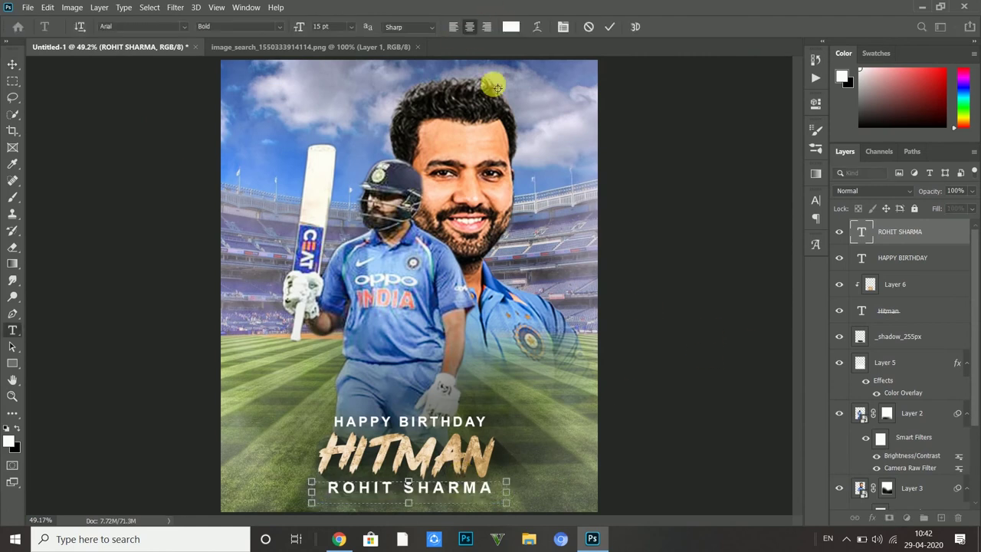
{"action": "left_click", "coordinate": [509, 27]}
{"action": "left_click", "coordinate": [607, 187]}
{"action": "left_click", "coordinate": [738, 330]}
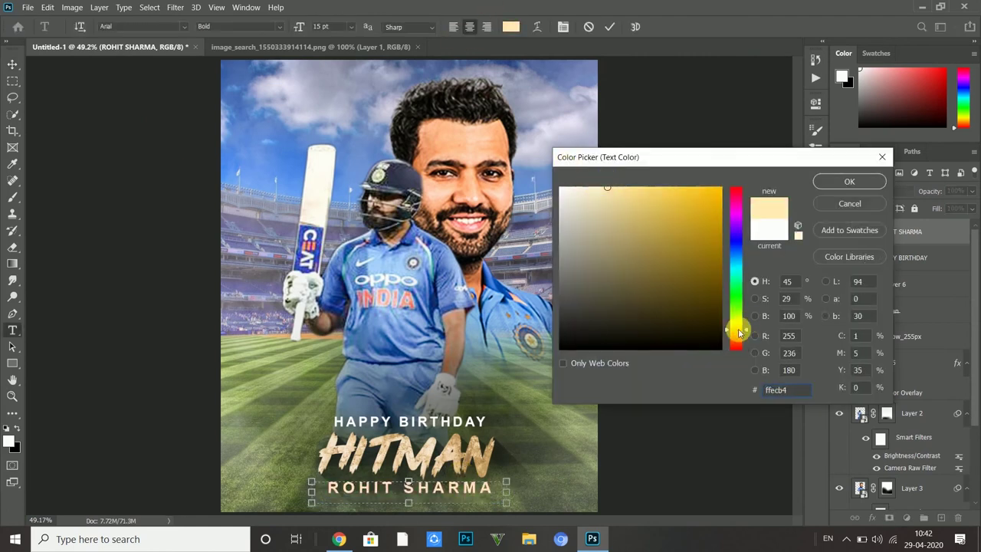
{"action": "left_click", "coordinate": [850, 184]}
{"action": "key", "text": "ctrl+Return"}
{"action": "key", "text": "v"}
- Commit an unchanged transform on the stadium background, then select the HITMAN texture layer
{"action": "left_click", "coordinate": [521, 383]}
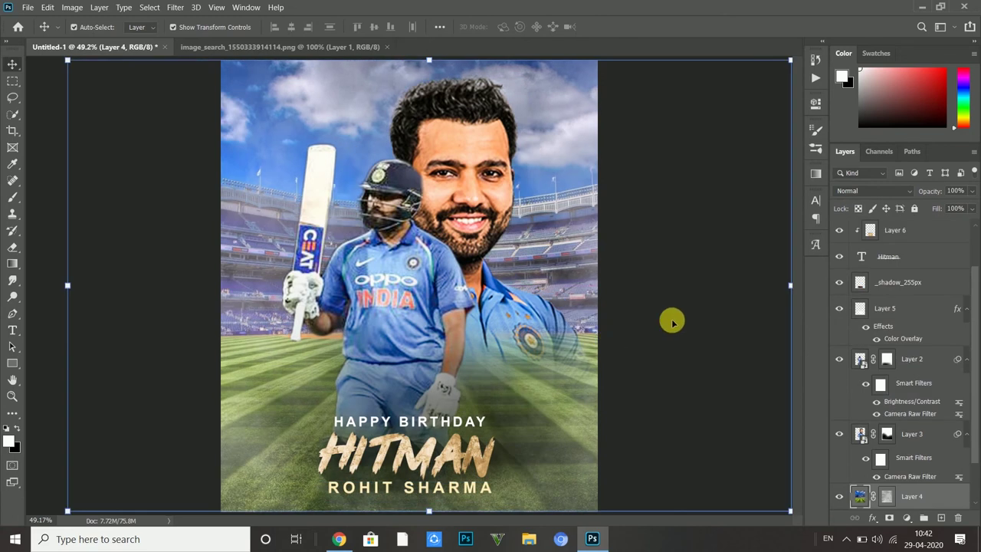
{"action": "key", "text": "ctrl+t"}
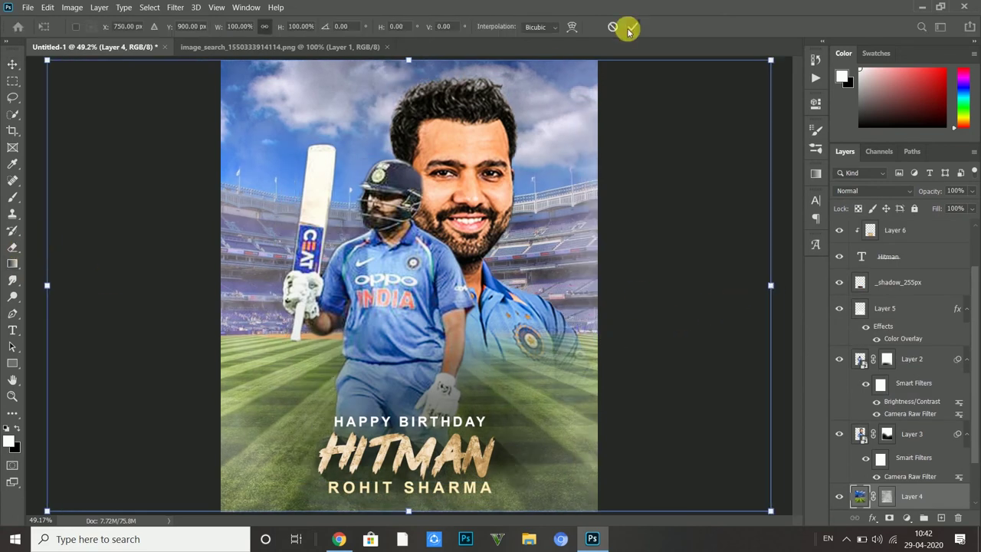
{"action": "left_click", "coordinate": [628, 29]}
{"action": "left_click", "coordinate": [781, 238]}
{"action": "left_click", "coordinate": [429, 452]}
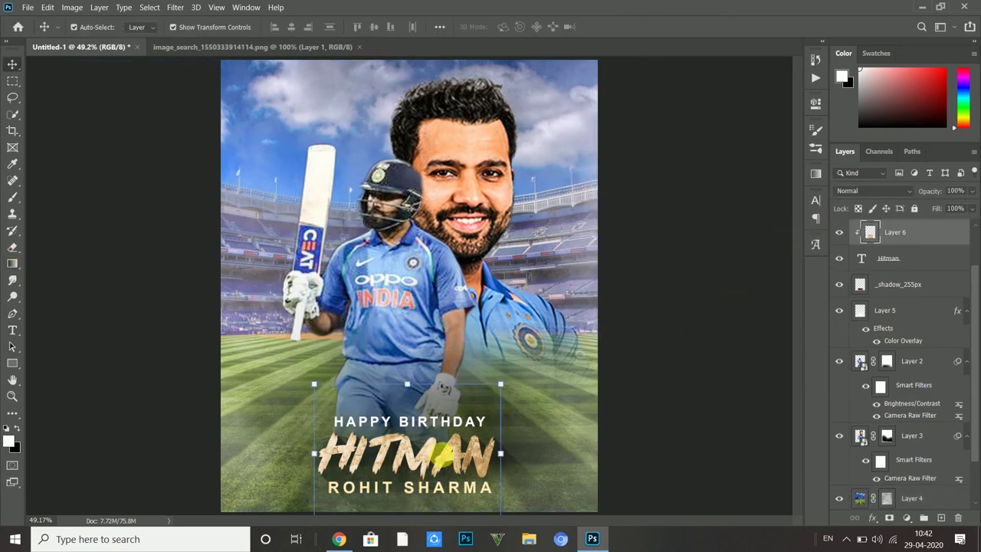
- Duplicate the HITMAN text layer, cancelling a trial move of the copy
{"action": "left_click", "coordinate": [907, 258]}
{"action": "key", "text": "ctrl+j"}
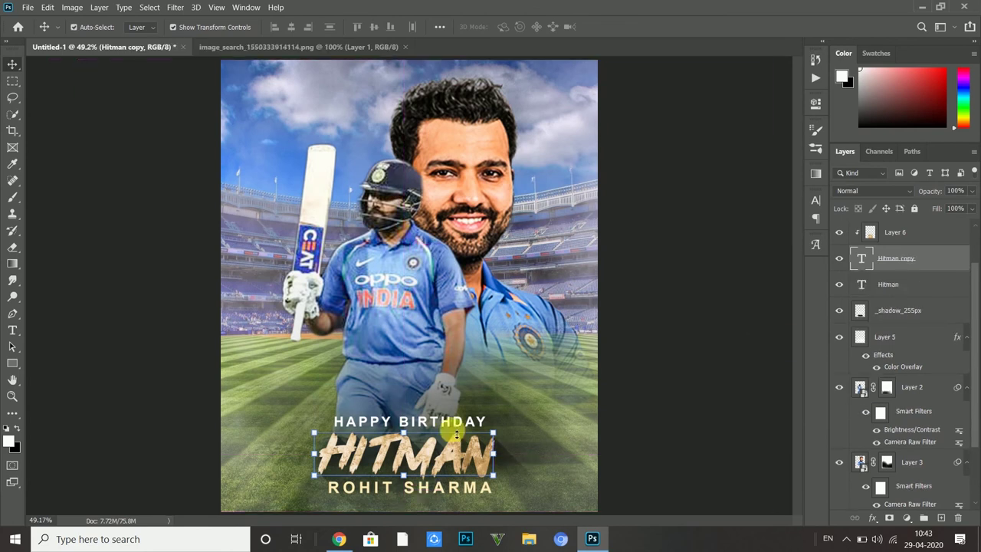
{"action": "key", "text": "ctrl+t"}
{"action": "left_click_drag", "start_coordinate": [414, 456], "coordinate": [415, 225]}
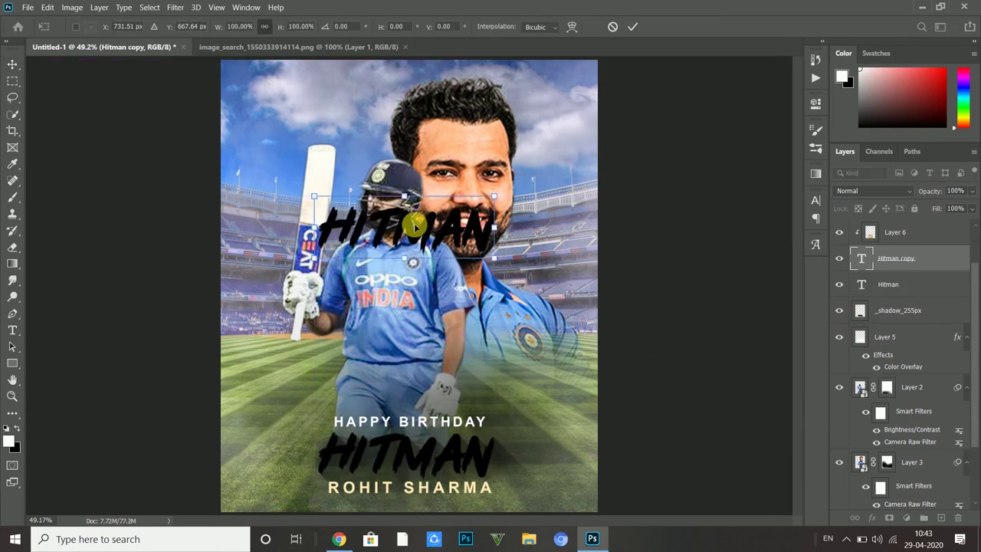
{"action": "key", "text": "Escape"}
- Move the HITMAN text up and enlarge it to about 192% across the poster top
{"action": "left_click", "coordinate": [889, 284]}
{"action": "key", "text": "ctrl+t"}
{"action": "left_click_drag", "start_coordinate": [418, 455], "coordinate": [419, 244]}
{"action": "left_click", "coordinate": [632, 27]}
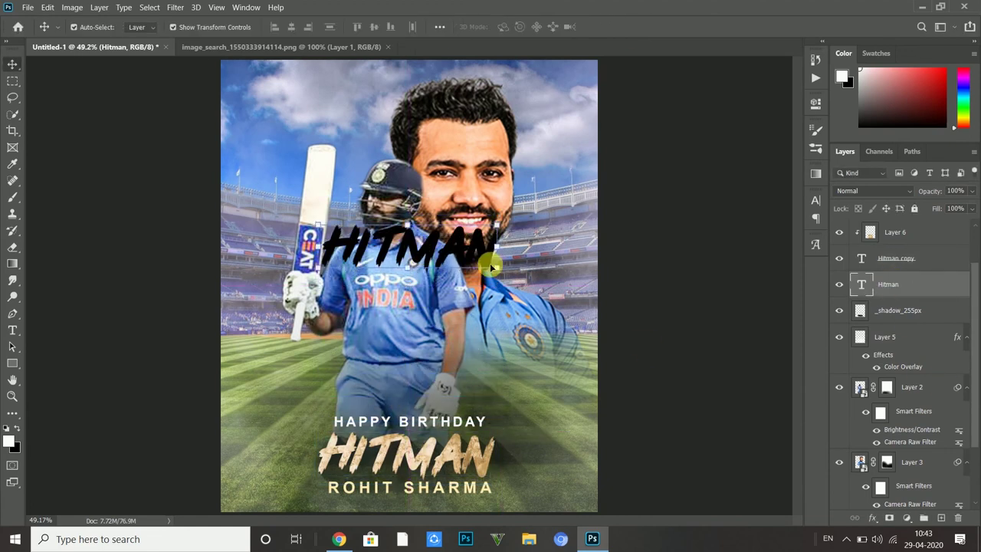
{"action": "left_click_drag", "start_coordinate": [496, 266], "coordinate": [591, 355]}
{"action": "left_click_drag", "start_coordinate": [491, 215], "coordinate": [506, 147]}
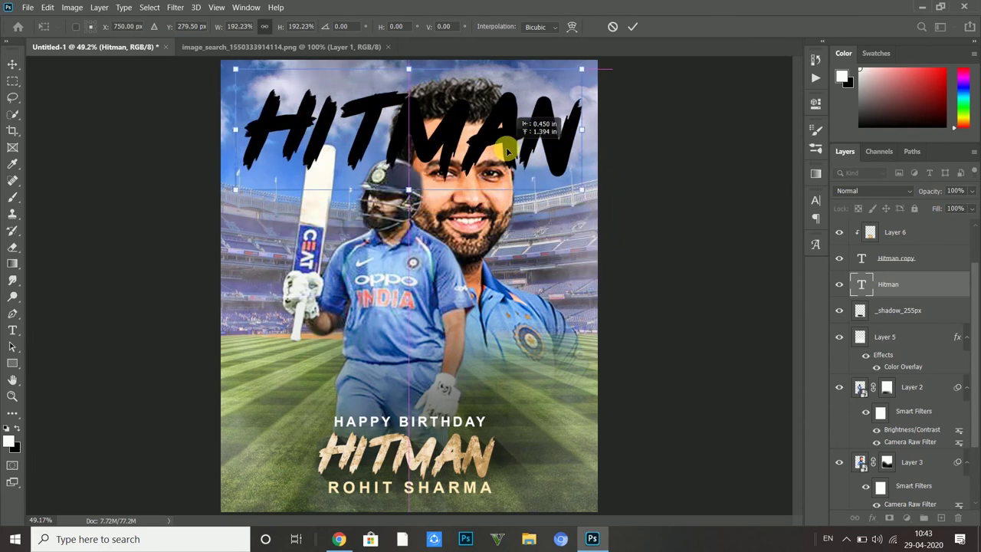
- Change the HITMAN text colour from black to white
{"action": "double_click", "coordinate": [505, 147]}
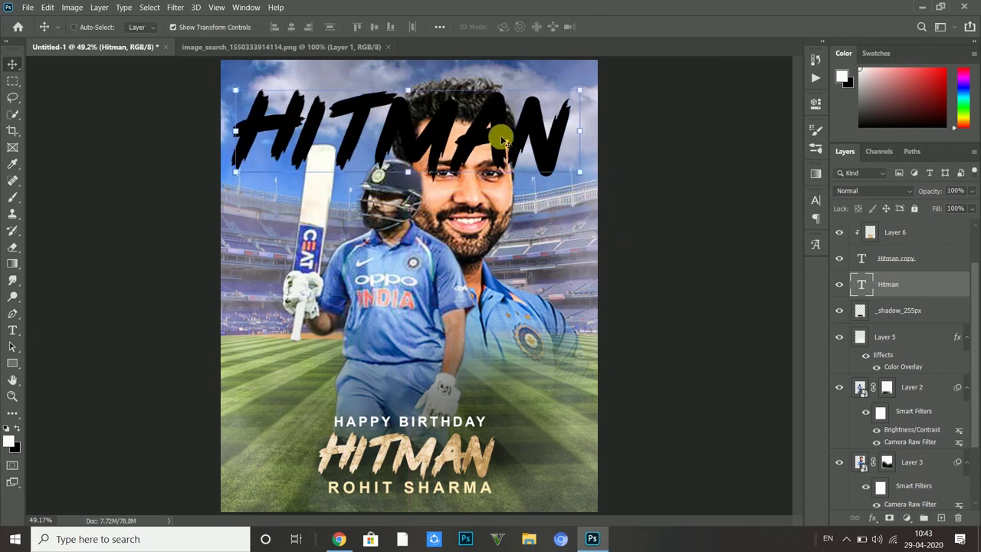
{"action": "double_click", "coordinate": [502, 144]}
{"action": "left_click", "coordinate": [511, 26]}
{"action": "left_click", "coordinate": [613, 170]}
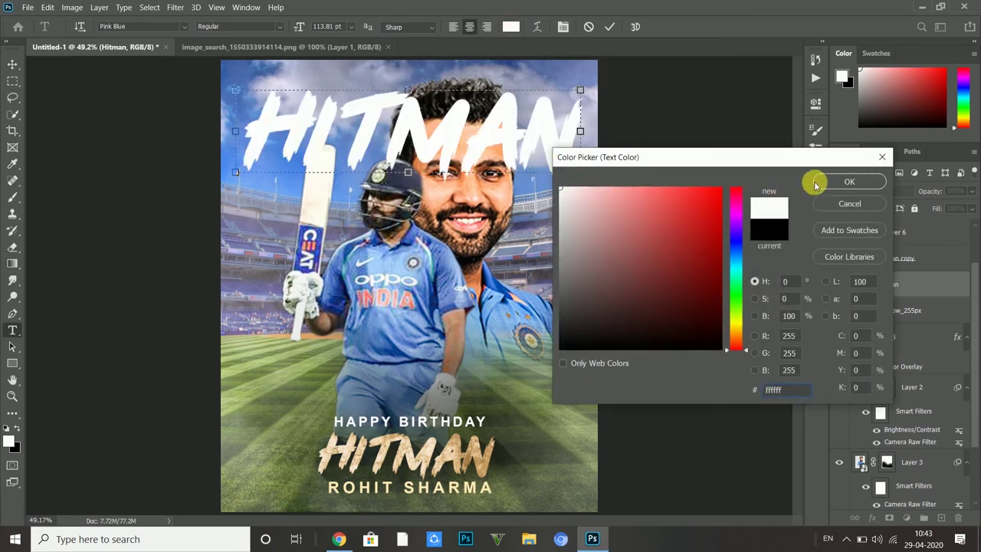
{"action": "left_click", "coordinate": [817, 181]}
{"action": "left_click", "coordinate": [609, 26]}
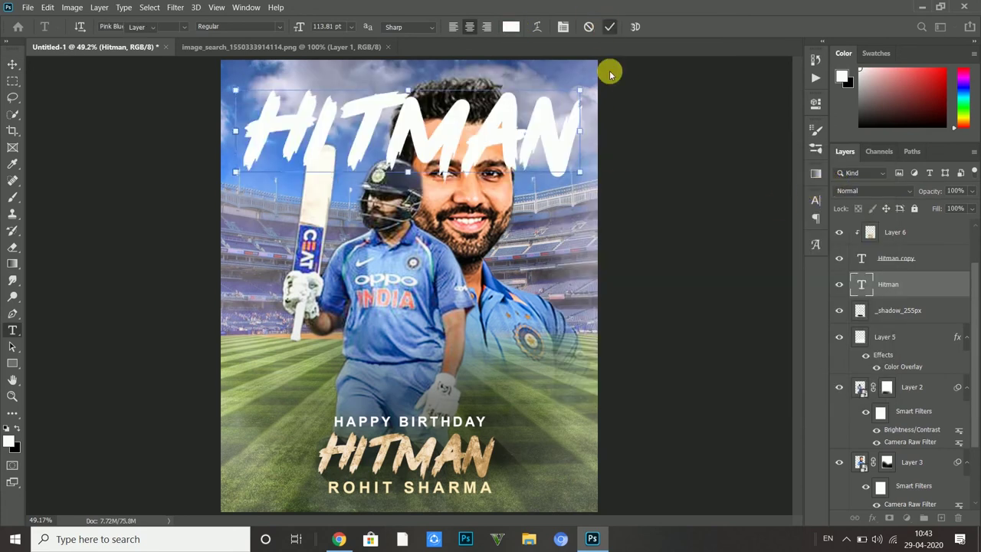
- Put the HITMAN layer below Layer 3 with Soft Light blending at 50% opacity
{"action": "key", "text": "v"}
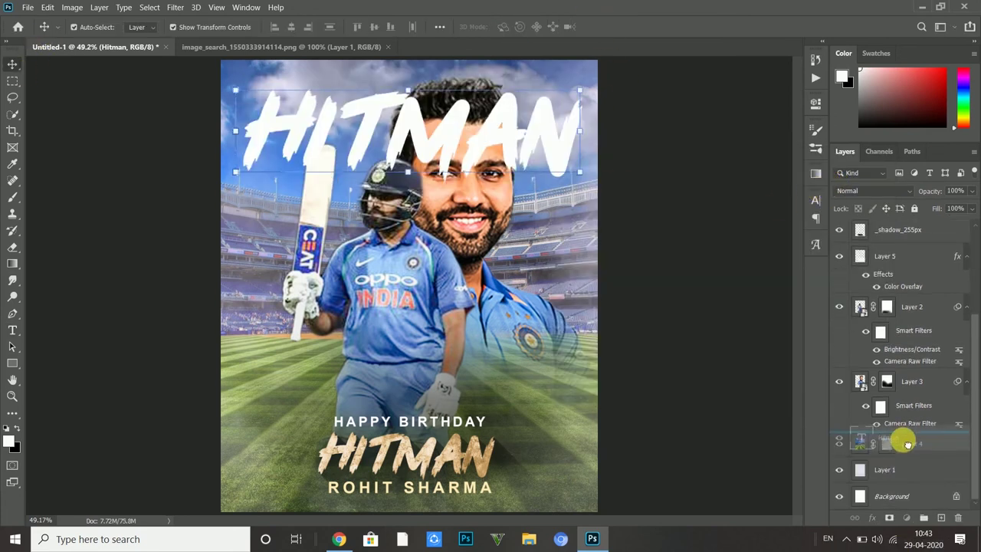
{"action": "left_click_drag", "start_coordinate": [901, 544], "coordinate": [897, 444]}
{"action": "left_click", "coordinate": [885, 193]}
{"action": "left_click", "coordinate": [843, 354]}
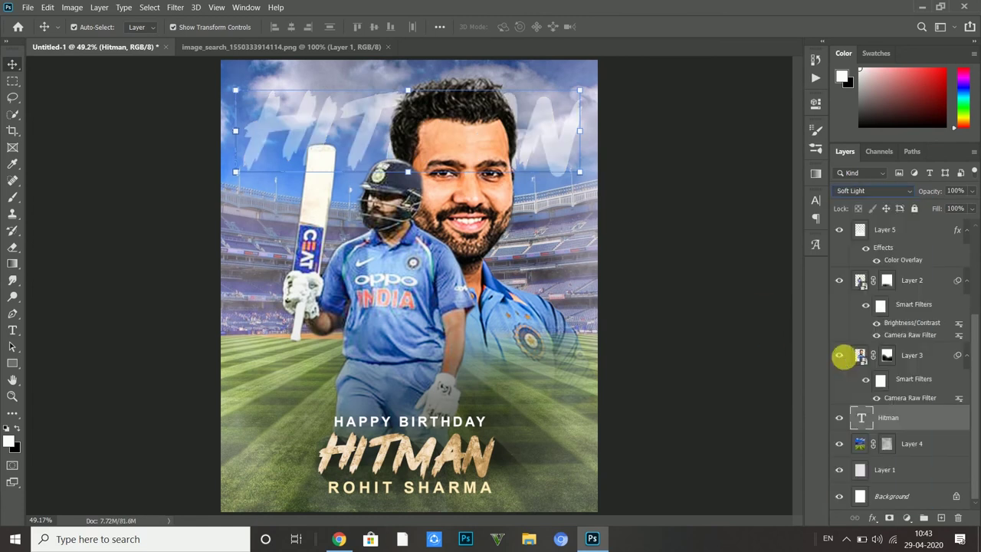
{"action": "key", "text": "3"}
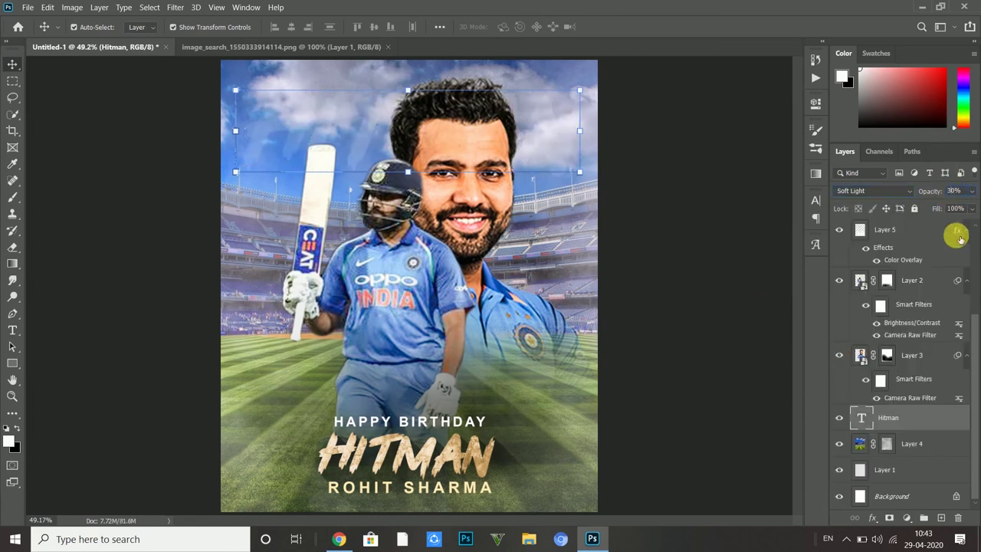
{"action": "key", "text": "5"}
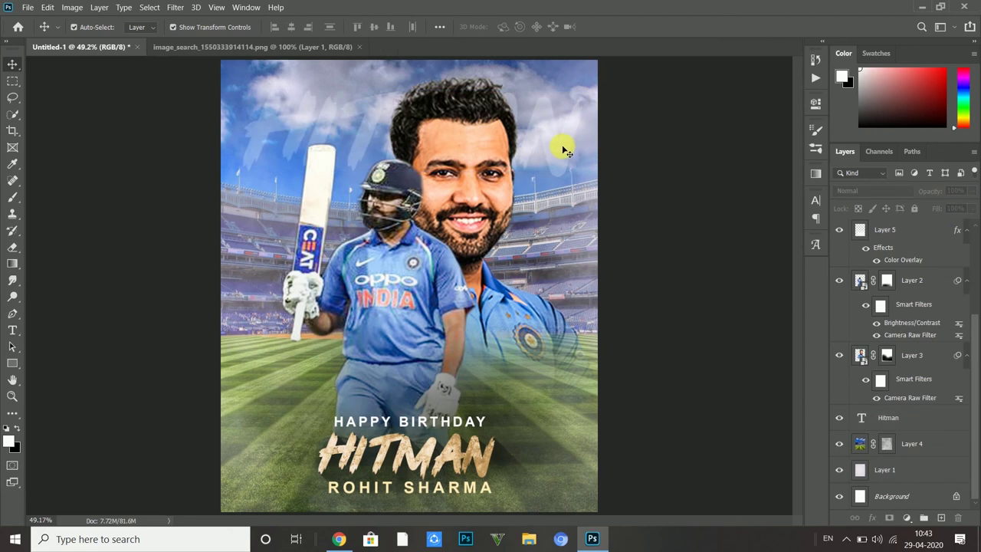
{"action": "left_click_drag", "start_coordinate": [566, 109], "coordinate": [565, 131]}
- Duplicate the faint HITMAN title and scatter the copies behind the player
{"action": "key", "text": "ctrl+j"}
{"action": "key", "text": "ctrl+j"}
{"action": "key", "text": "ctrl+j"}
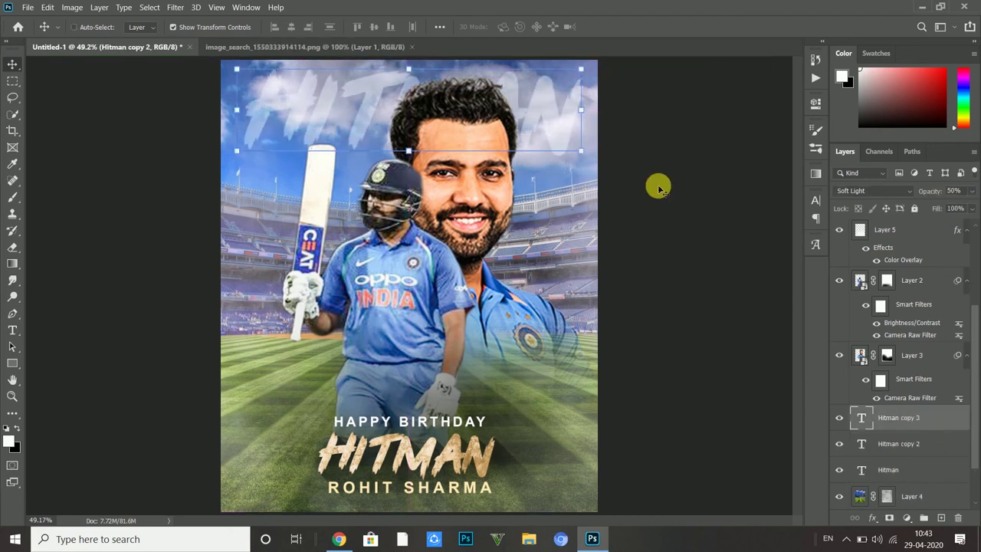
{"action": "key", "text": "ctrl+j"}
{"action": "mouse_move", "coordinate": [387, 98]}
{"action": "left_mouse_down"}
{"action": "mouse_move", "coordinate": [332, 140]}
{"action": "mouse_move", "coordinate": [613, 179]}
{"action": "left_mouse_up"}
{"action": "mouse_move", "coordinate": [462, 253]}
{"action": "left_mouse_down"}
{"action": "mouse_move", "coordinate": [471, 272]}
{"action": "mouse_move", "coordinate": [505, 256]}
{"action": "left_mouse_up"}
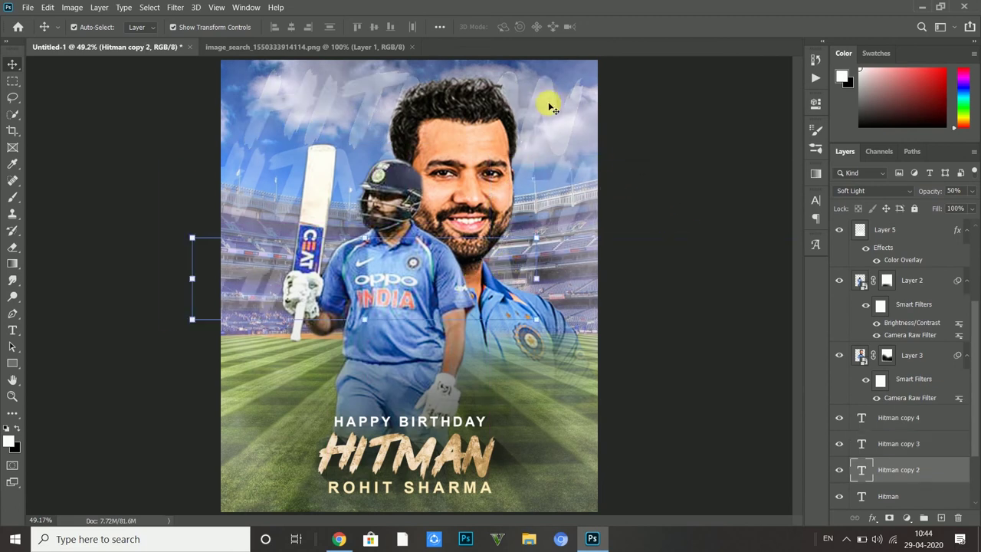
{"action": "left_click_drag", "start_coordinate": [547, 102], "coordinate": [574, 397]}
{"action": "left_click", "coordinate": [718, 337]}
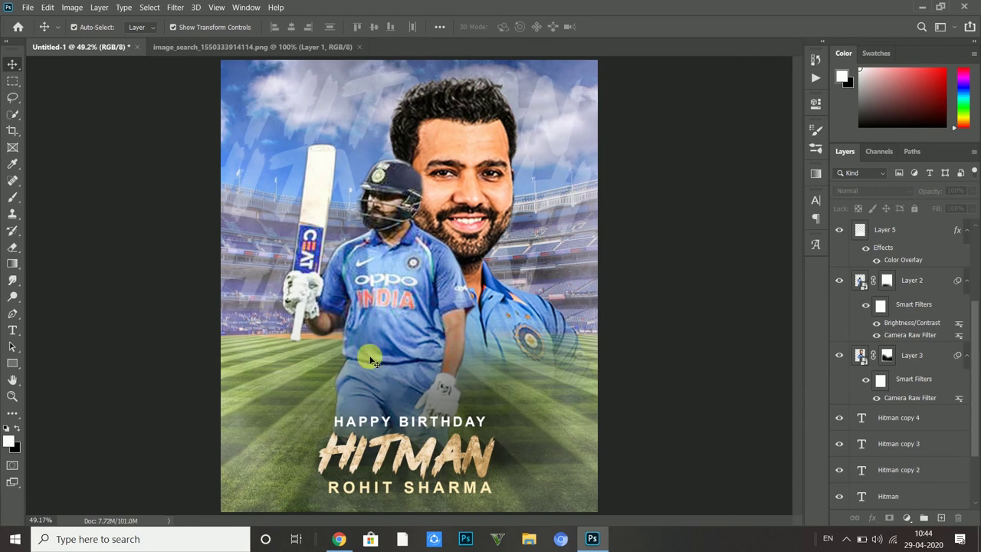
- Draw a text box across the player's waist and start typing 'APPY'
{"action": "left_click", "coordinate": [12, 330]}
{"action": "left_click", "coordinate": [246, 305]}
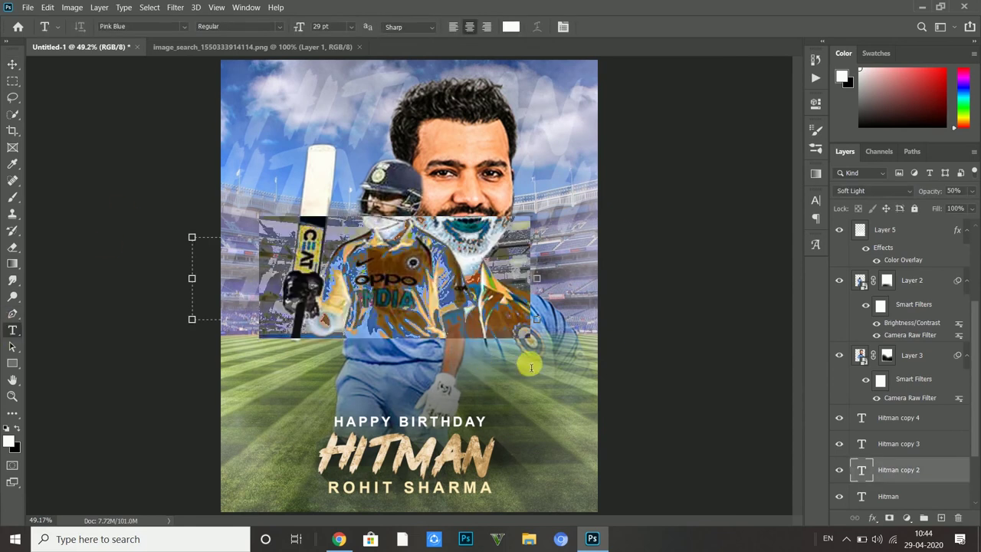
{"action": "left_click", "coordinate": [605, 27]}
{"action": "left_click_drag", "start_coordinate": [529, 405], "coordinate": [252, 347]}
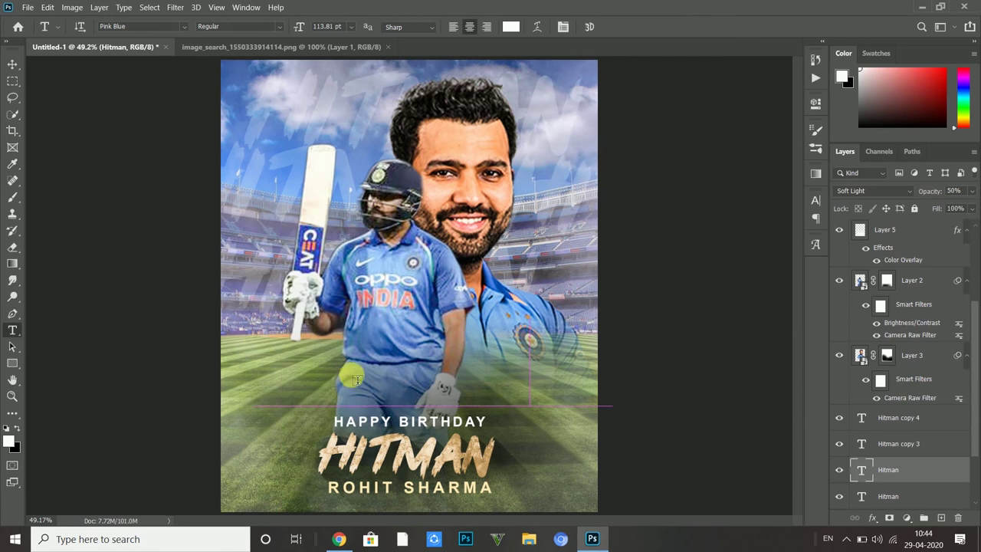
{"action": "key", "text": "Delete"}
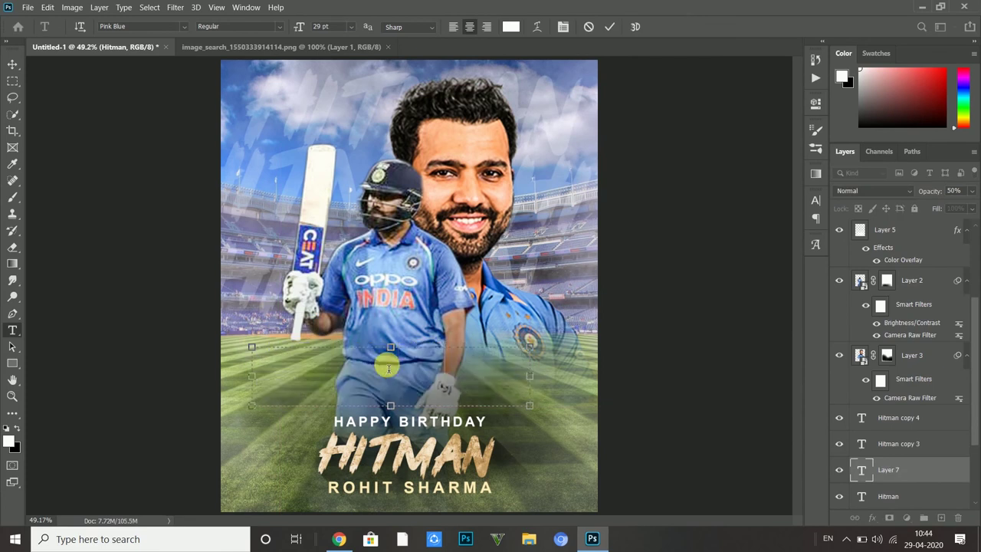
{"action": "type", "text": "APPY"}
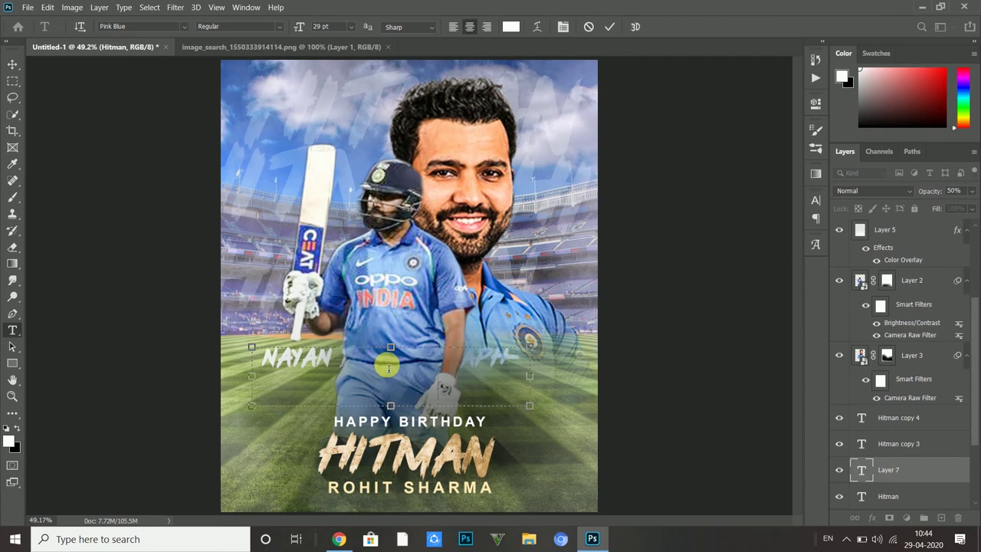
- Set the credit line text to a small Arial Bold
{"action": "key", "text": "ctrl+a"}
{"action": "left_click", "coordinate": [184, 26]}
{"action": "left_click", "coordinate": [164, 70]}
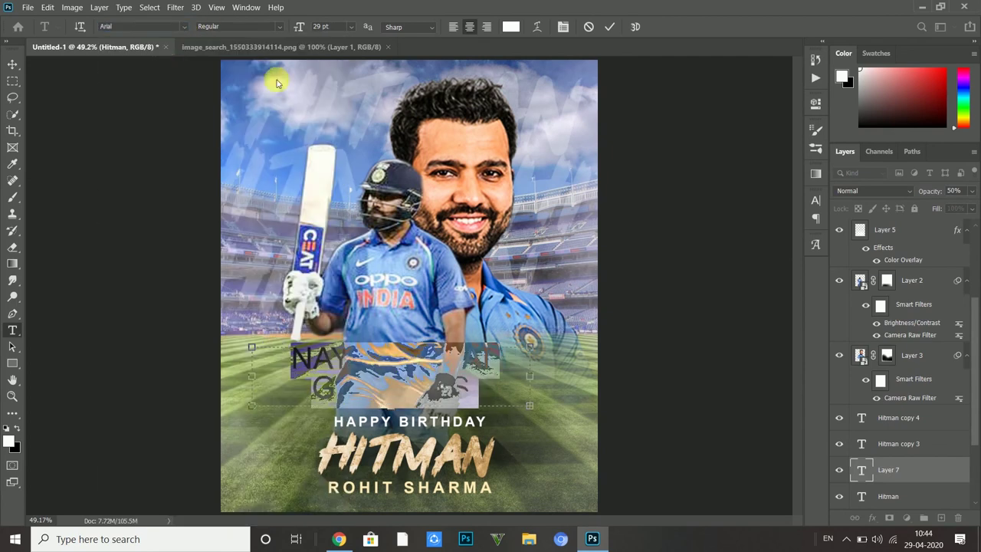
{"action": "left_click_drag", "start_coordinate": [300, 30], "coordinate": [290, 29]}
{"action": "left_click", "coordinate": [280, 28]}
{"action": "left_click", "coordinate": [230, 97]}
{"action": "left_click_drag", "start_coordinate": [304, 29], "coordinate": [300, 29]}
- Reshape the credit text box shorter and wider, and spread its letter tracking wider
{"action": "left_click_drag", "start_coordinate": [388, 414], "coordinate": [391, 367]}
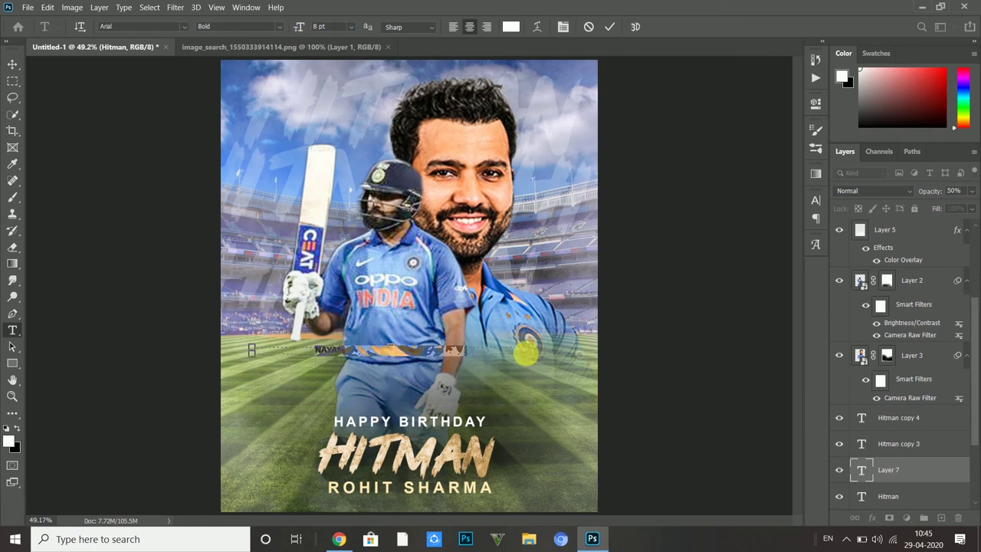
{"action": "left_click_drag", "start_coordinate": [534, 357], "coordinate": [570, 351]}
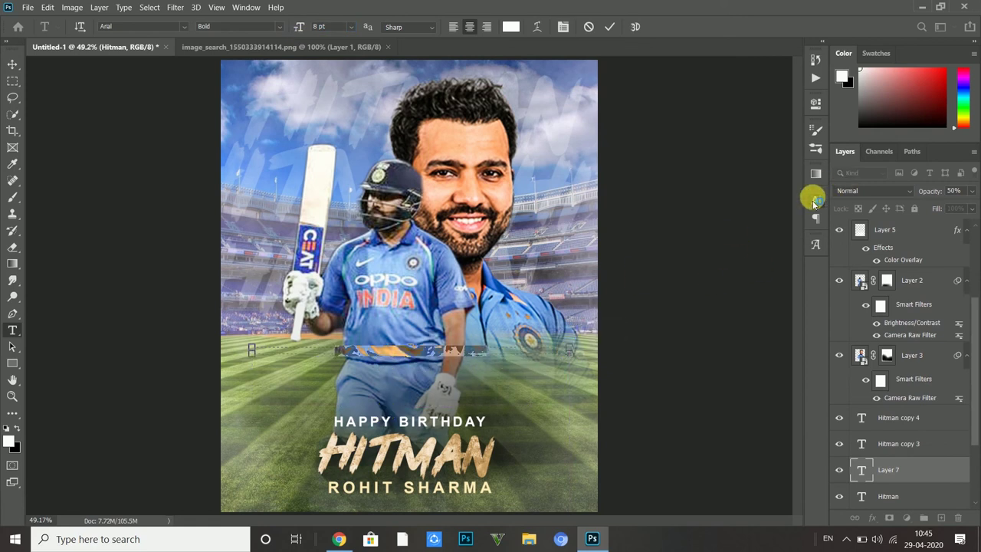
{"action": "left_click", "coordinate": [815, 202]}
{"action": "left_click_drag", "start_coordinate": [744, 248], "coordinate": [763, 250]}
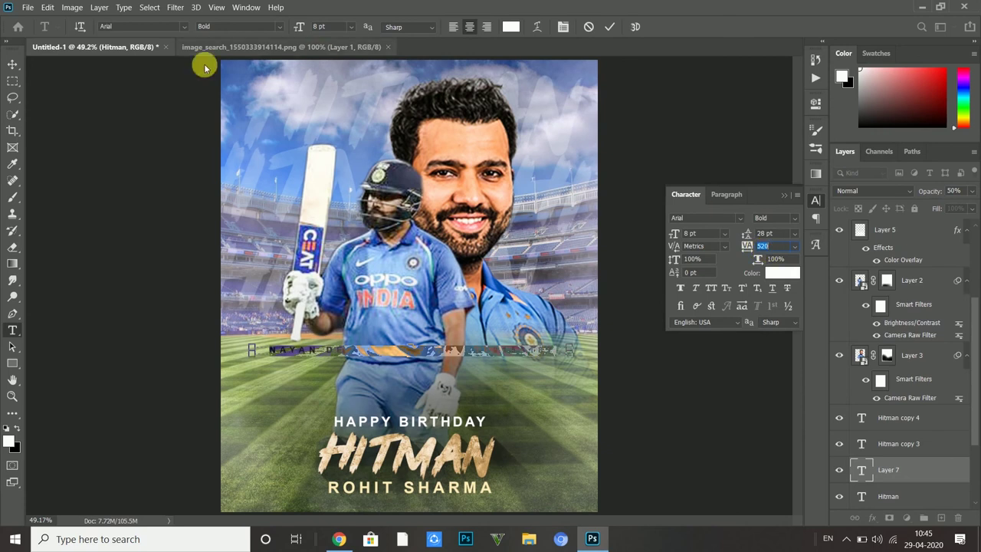
{"action": "left_click", "coordinate": [12, 64]}
{"action": "left_click", "coordinate": [784, 194]}
- Move the credit layer to the top of the layer stack and nudge it down
{"action": "left_click_drag", "start_coordinate": [909, 482], "coordinate": [896, 226]}
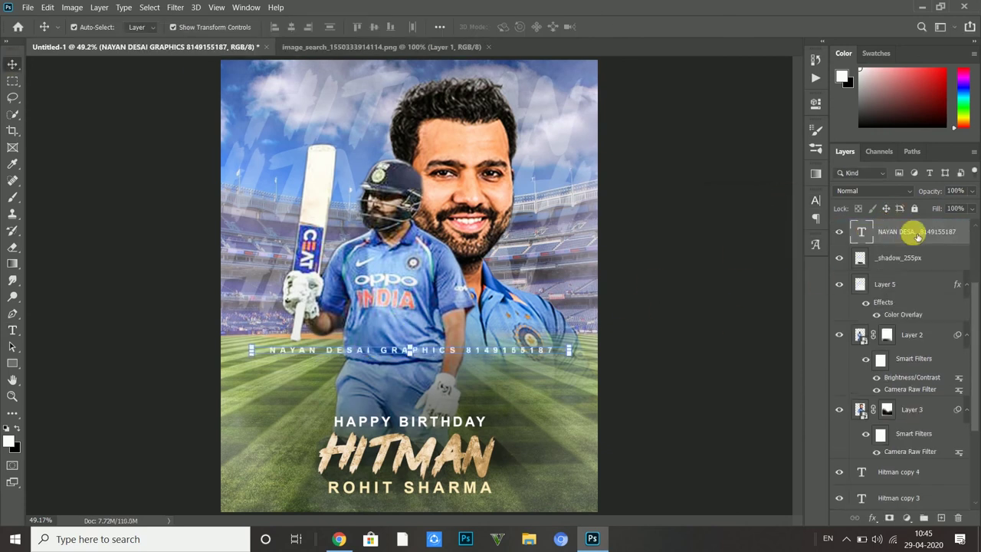
{"action": "left_click_drag", "start_coordinate": [917, 236], "coordinate": [908, 212]}
{"action": "key", "text": "shift+Down"}
{"action": "key", "text": "shift+Down"}
{"action": "key", "text": "shift+Down"}
{"action": "key", "text": "shift+Down"}
{"action": "key", "text": "shift+Down"}
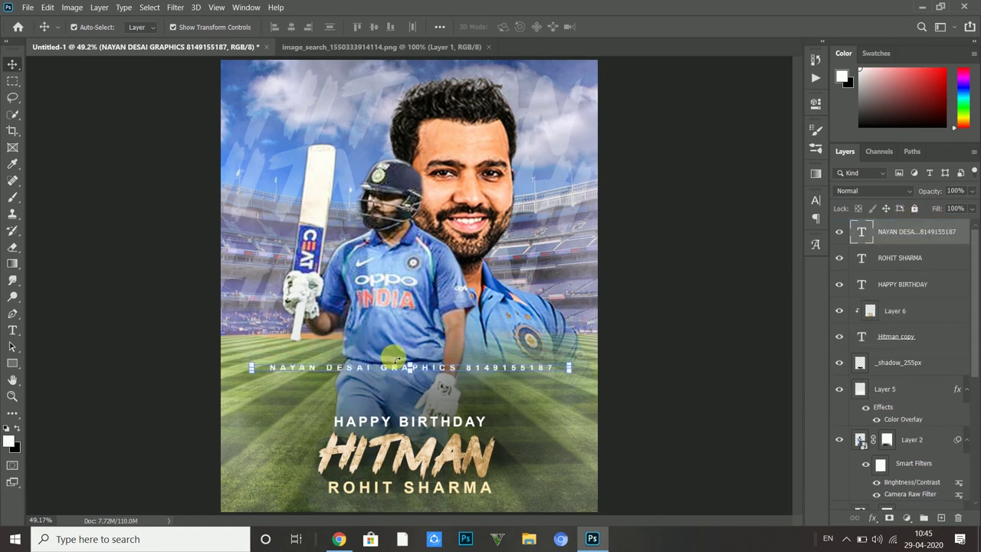
{"action": "key", "text": "ctrl+t"}
- Scale the credit line to 82% and set its font size to 5 pt
{"action": "left_click_drag", "start_coordinate": [282, 31], "coordinate": [269, 28]}
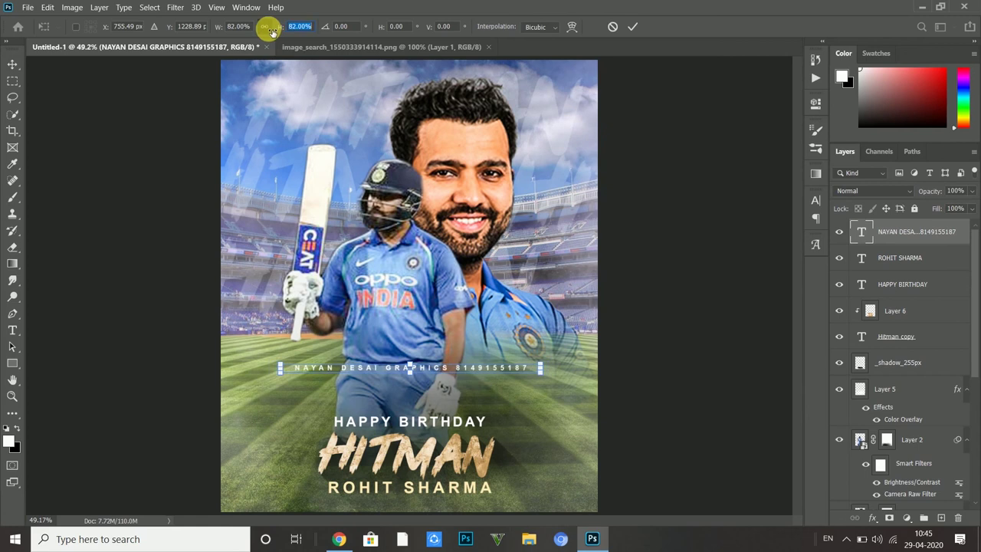
{"action": "double_click", "coordinate": [493, 365]}
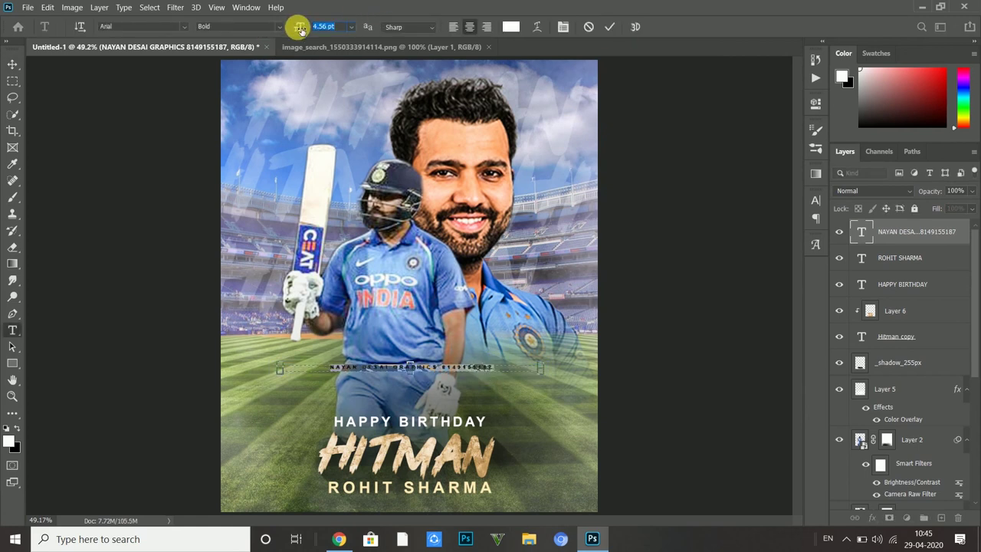
{"action": "left_click", "coordinate": [301, 28]}
{"action": "left_click_drag", "start_coordinate": [301, 28], "coordinate": [299, 29]}
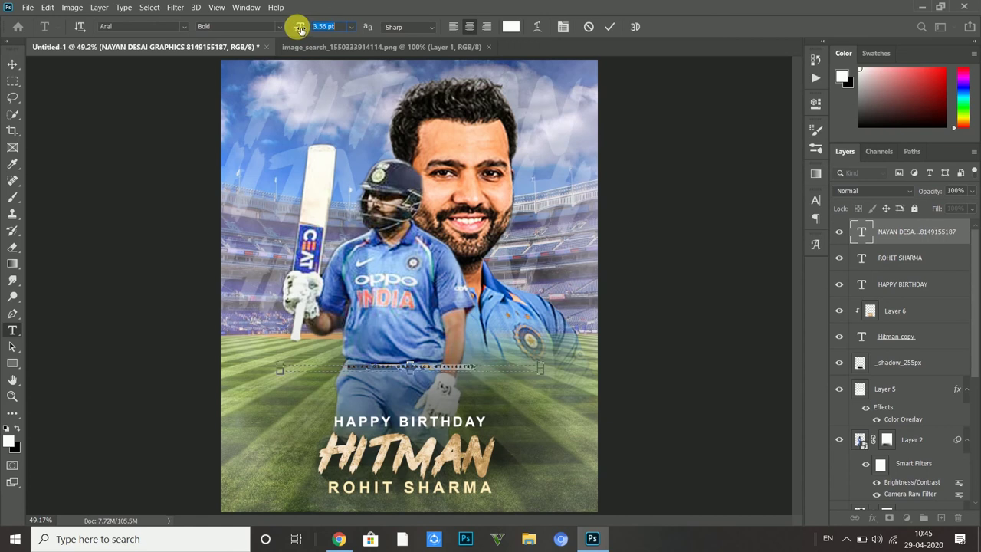
{"action": "type", "text": "4"}
{"action": "key", "text": "Return"}
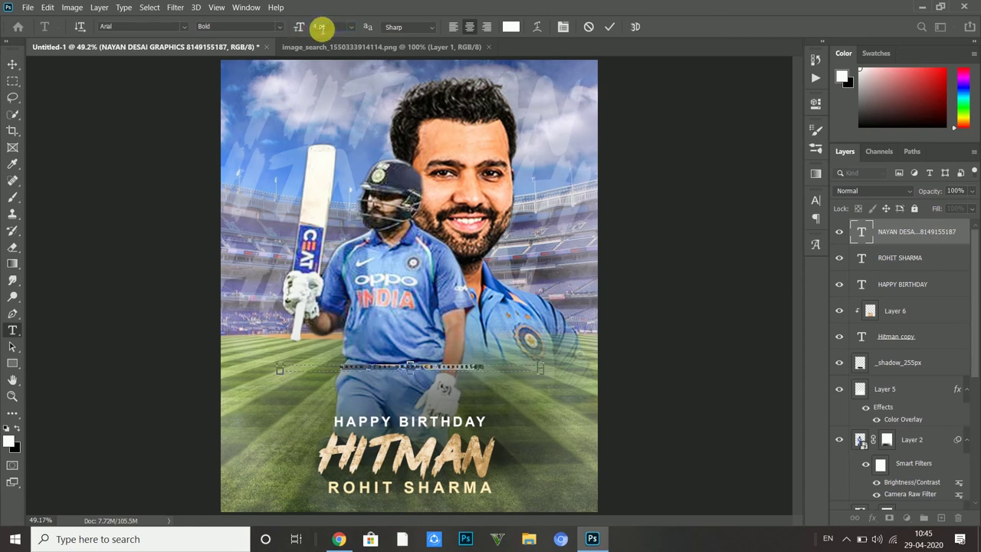
{"action": "type", "text": "4.5"}
{"action": "key", "text": "Return"}
{"action": "type", "text": "5"}
{"action": "key", "text": "Return"}
- Widen the credit letter spacing to 520 and lower the line slightly
{"action": "left_click", "coordinate": [815, 200]}
{"action": "left_click_drag", "start_coordinate": [743, 245], "coordinate": [757, 245]}
{"action": "left_click", "coordinate": [783, 196]}
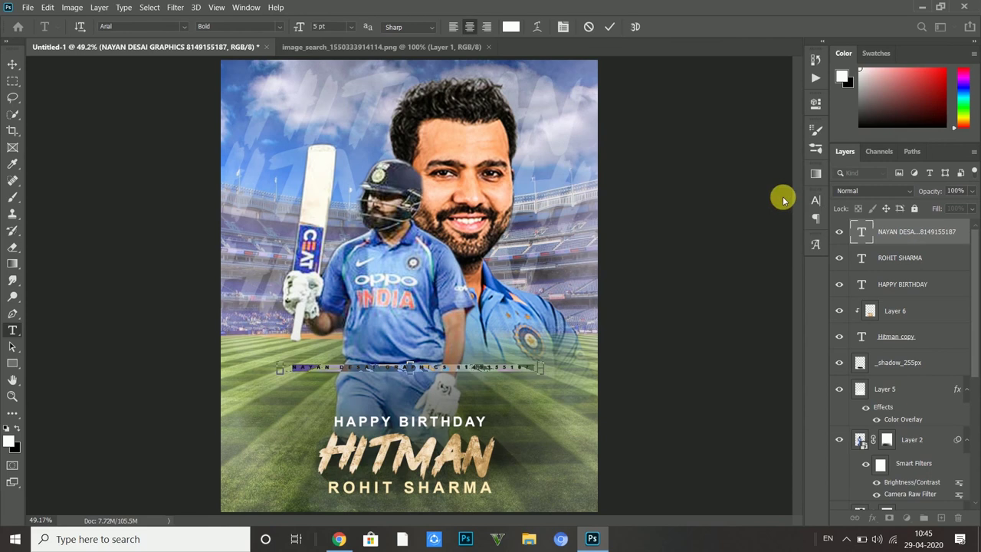
{"action": "left_click", "coordinate": [13, 66]}
{"action": "left_click_drag", "start_coordinate": [428, 366], "coordinate": [428, 370]}
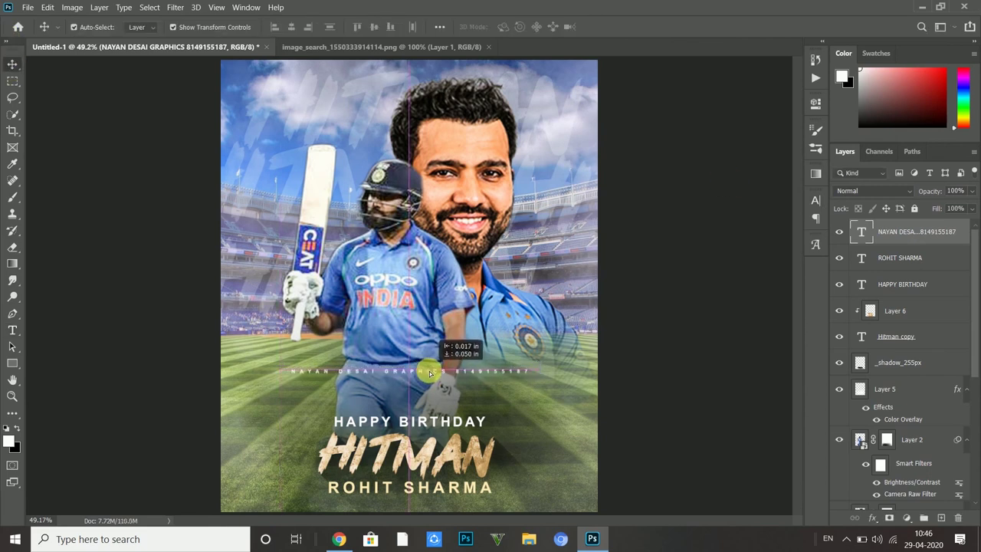
{"action": "left_click", "coordinate": [686, 312]}
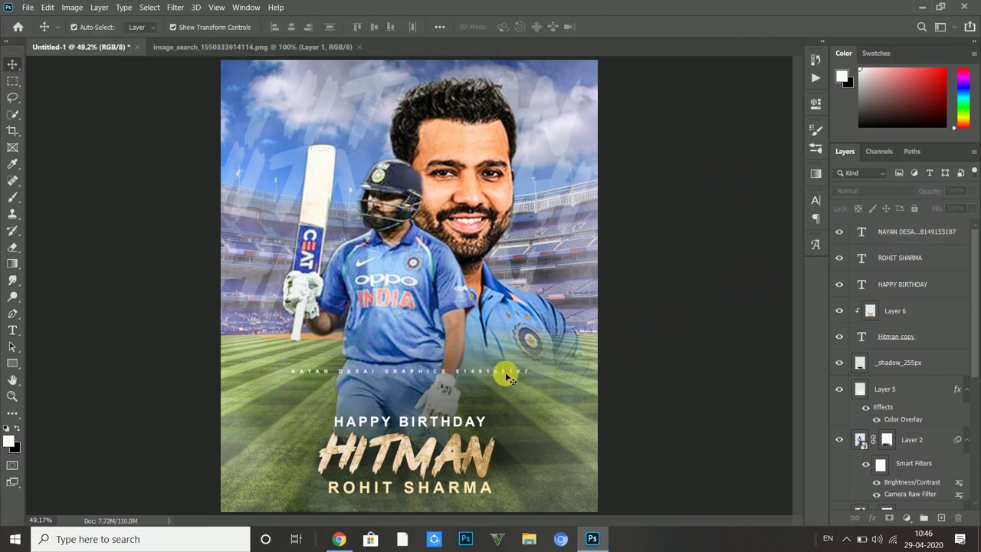
- Close the image_search reference and open logo and logo1 from the Desktop's aai ekvira devi folder
{"action": "left_click", "coordinate": [26, 7]}
{"action": "left_click", "coordinate": [46, 77]}
{"action": "scroll", "coordinate": [71, 131], "scroll_direction": "up", "scroll_amount": 2}
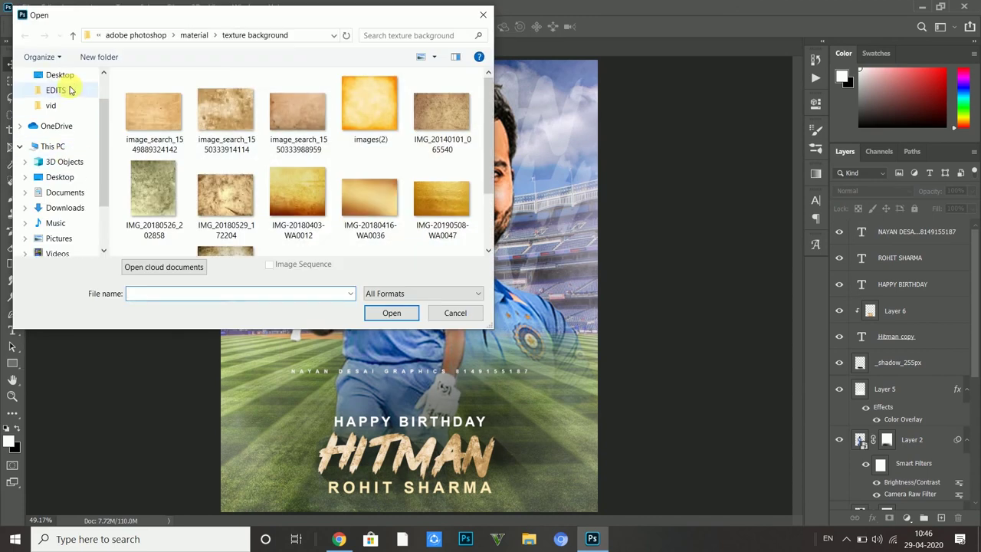
{"action": "left_click", "coordinate": [60, 75]}
{"action": "double_click", "coordinate": [218, 131]}
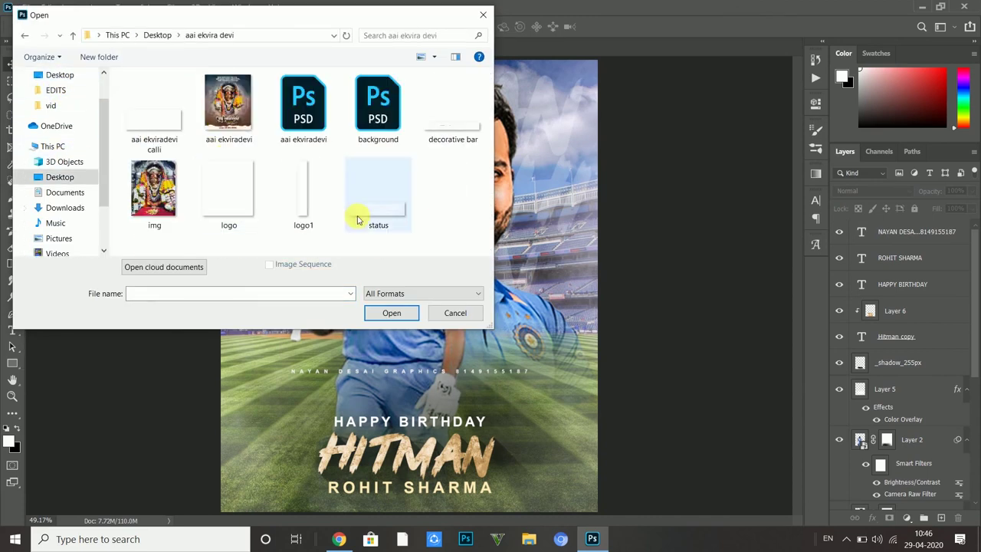
{"action": "left_click", "coordinate": [304, 191]}
{"action": "left_click", "coordinate": [234, 194], "text": "ctrl"}
{"action": "left_click", "coordinate": [392, 313]}
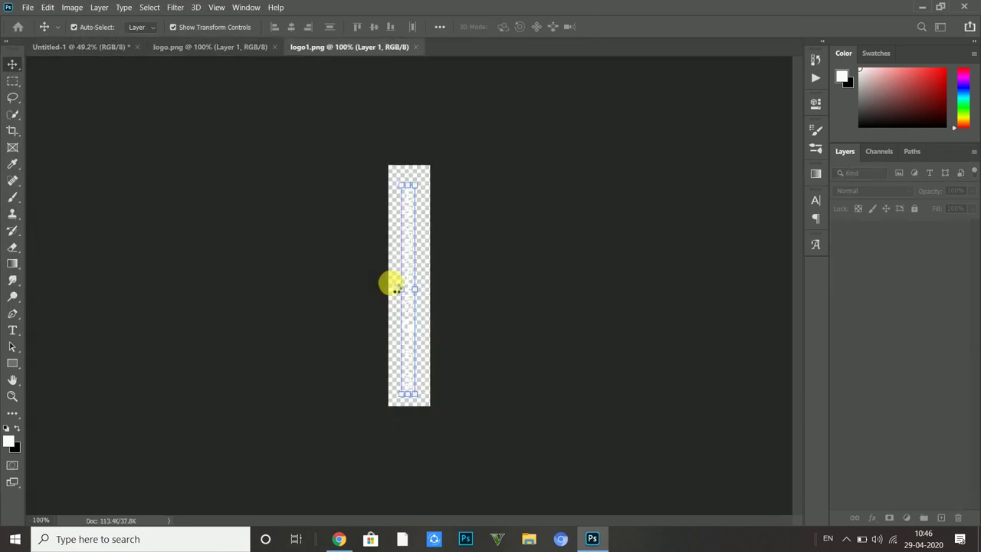
- Bring logo1 into the poster as a right-edge strip and logo into the top-left corner
{"action": "left_click_drag", "start_coordinate": [407, 265], "coordinate": [240, 99]}
{"action": "key", "text": "ctrl+z"}
{"action": "mouse_move", "coordinate": [407, 260]}
{"action": "left_mouse_down"}
{"action": "mouse_move", "coordinate": [534, 361]}
{"action": "mouse_move", "coordinate": [581, 452]}
{"action": "left_mouse_up"}
{"action": "left_click", "coordinate": [185, 48]}
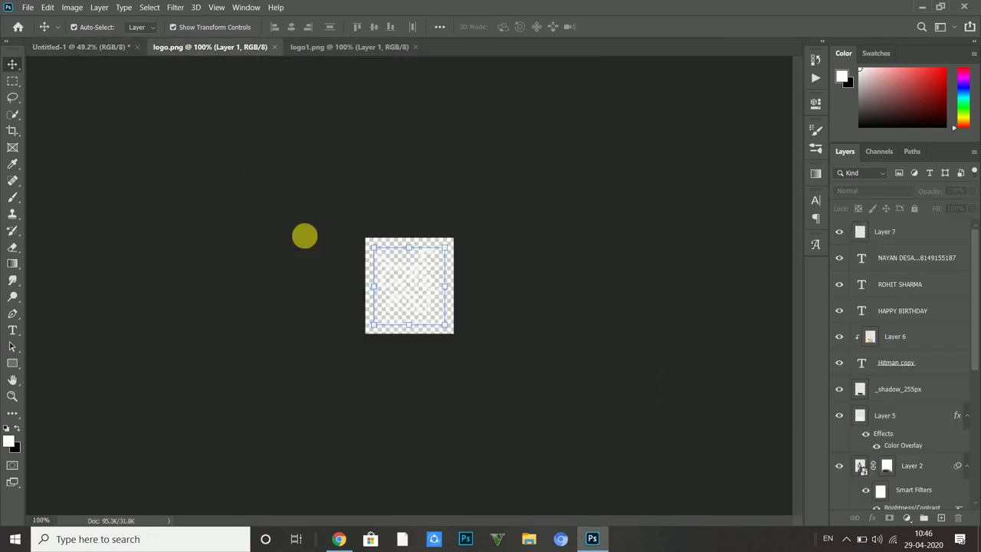
{"action": "mouse_move", "coordinate": [390, 262]}
{"action": "left_mouse_down"}
{"action": "mouse_move", "coordinate": [261, 121]}
{"action": "mouse_move", "coordinate": [255, 94]}
{"action": "left_mouse_up"}
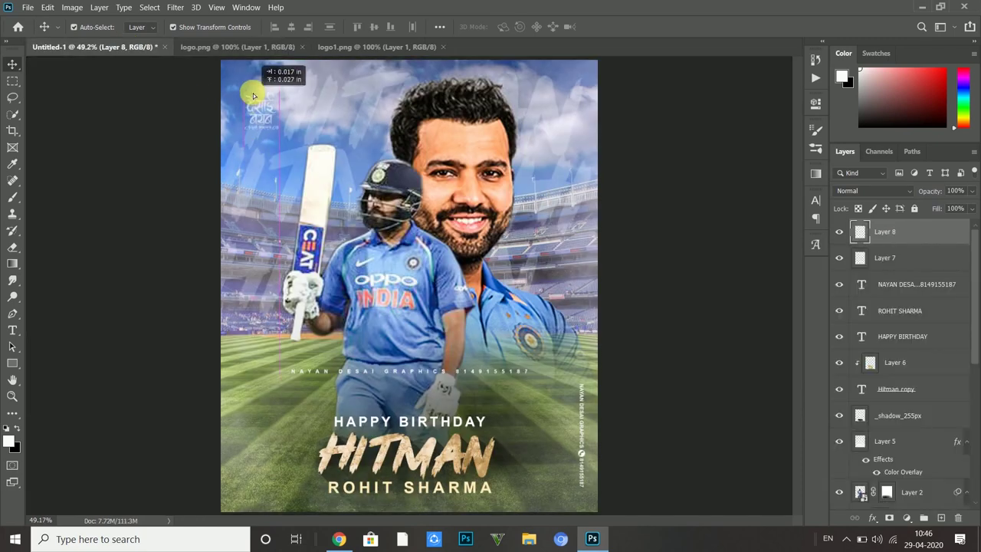
{"action": "left_click", "coordinate": [724, 207]}
- Add a Color Lookup adjustment layer using the Fuji REALA 500D Kodak 2393 LUT
{"action": "scroll", "coordinate": [389, 247], "scroll_direction": "down", "scroll_amount": 2}
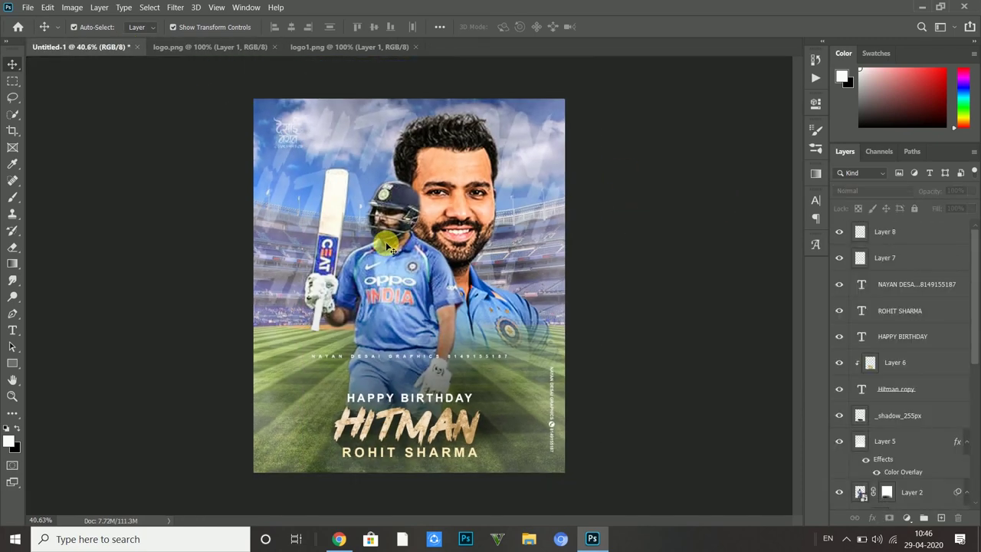
{"action": "left_click", "coordinate": [906, 517]}
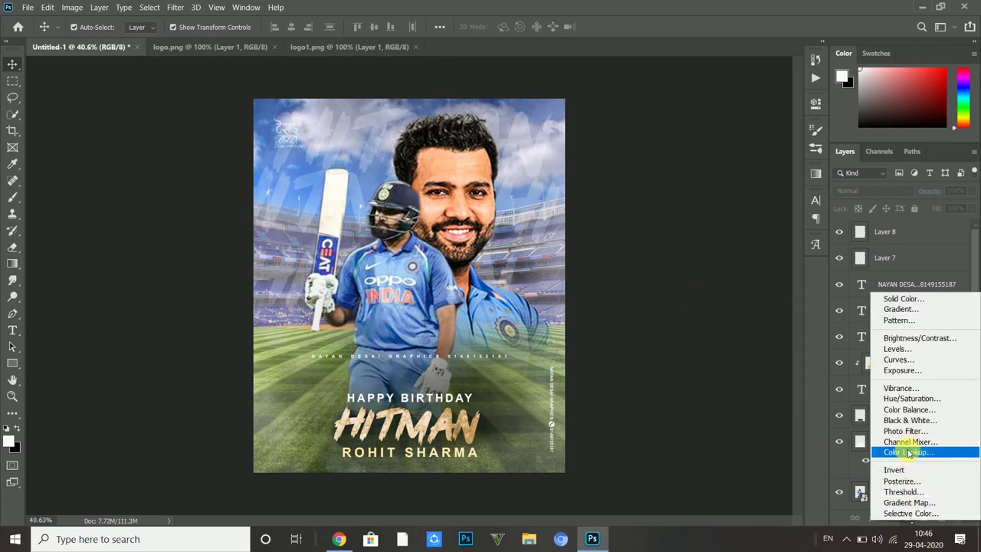
{"action": "left_click", "coordinate": [912, 447]}
{"action": "left_click", "coordinate": [720, 141]}
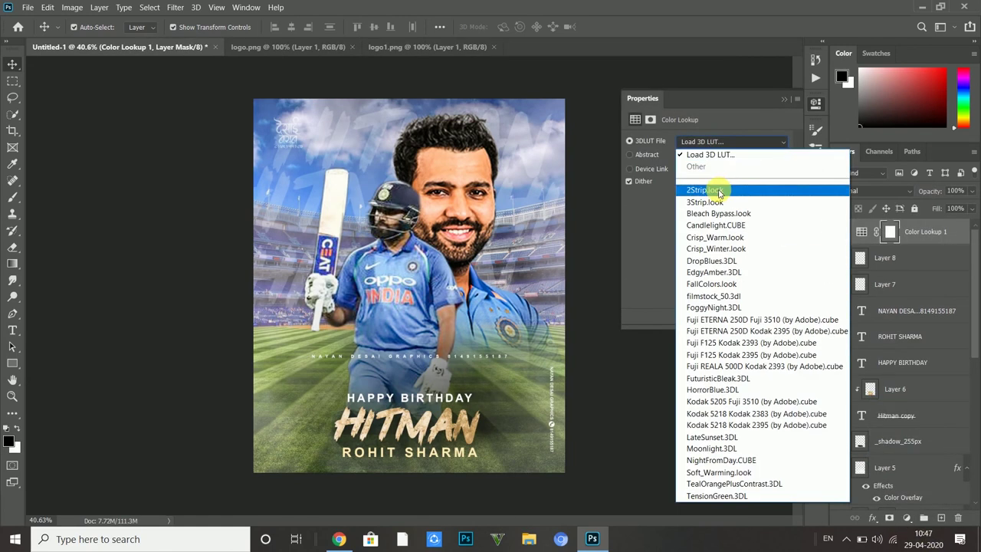
{"action": "left_click", "coordinate": [701, 191]}
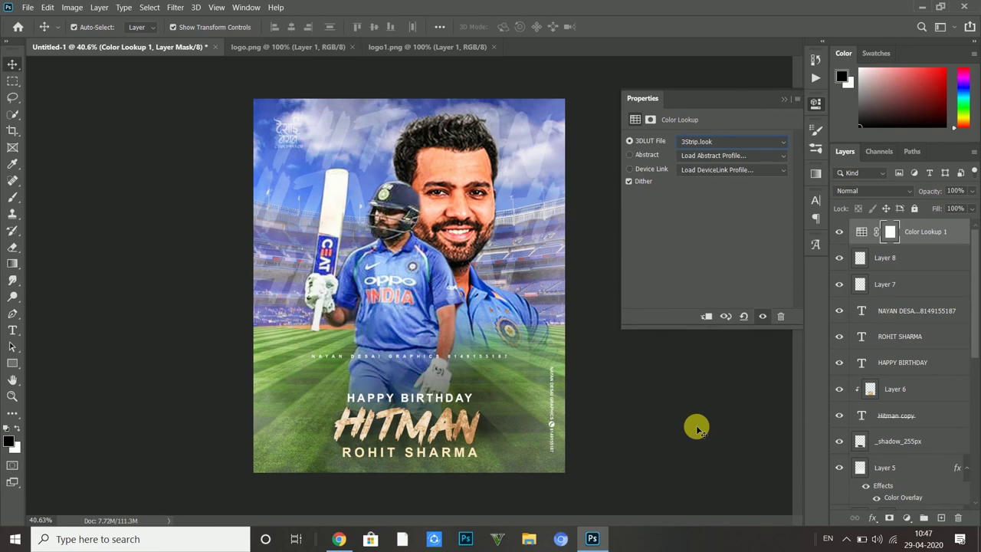
{"action": "key", "text": "Down"}
{"action": "key", "text": "Down"}
{"action": "key", "text": "Down"}
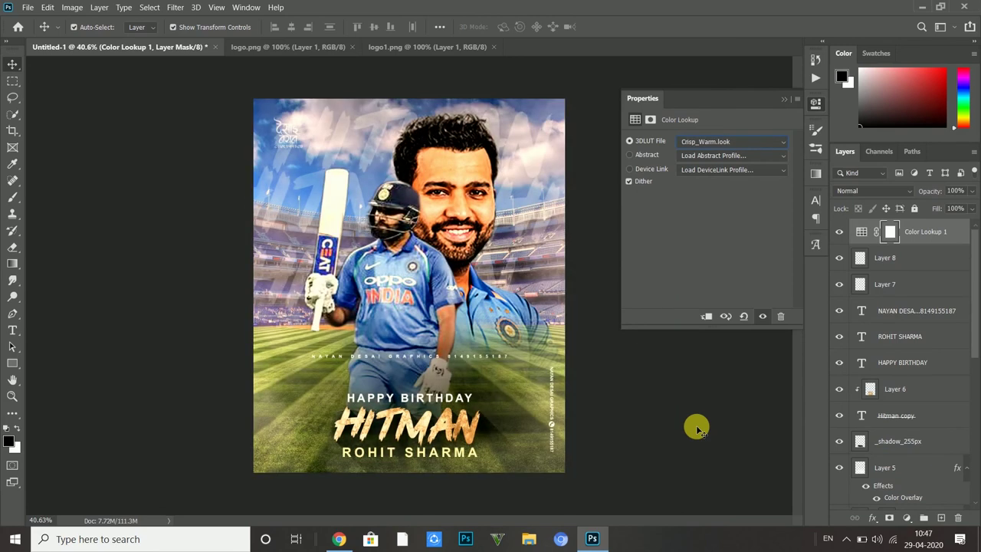
{"action": "key", "text": "Down"}
{"action": "key", "text": "Down"}
{"action": "key", "text": "Down"}
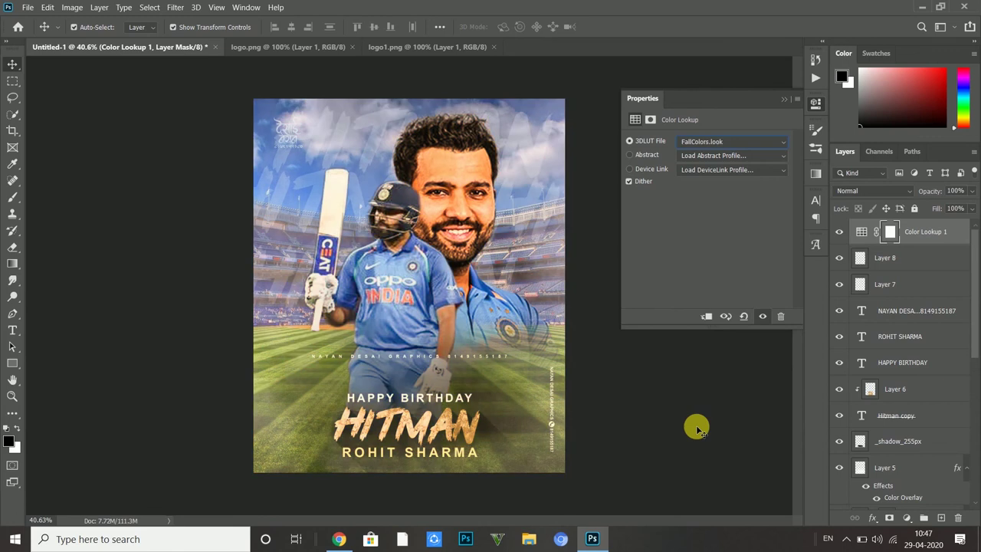
{"action": "key", "text": "Down"}
{"action": "key", "text": "Down"}
{"action": "key", "text": "Down"}
{"action": "key", "text": "Down"}
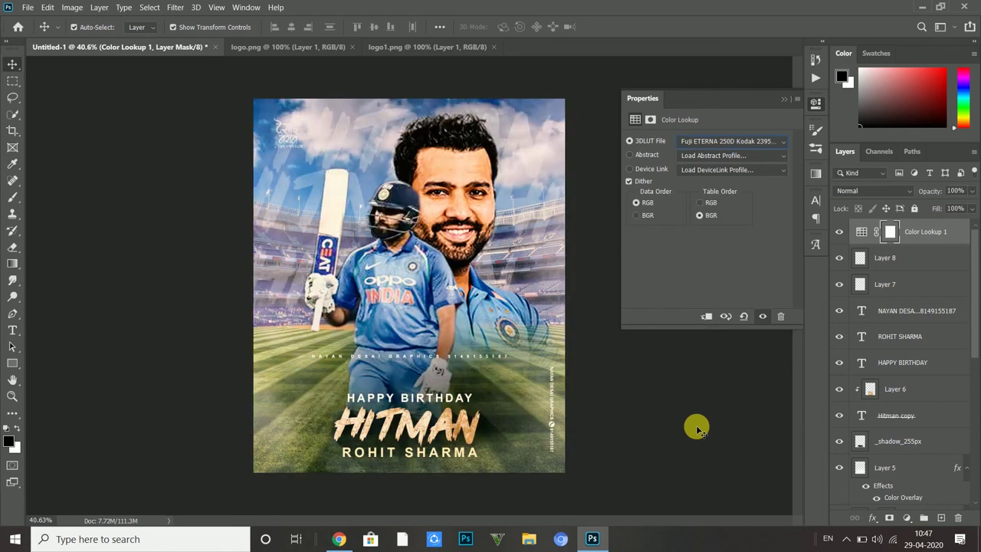
{"action": "key", "text": "Down"}
{"action": "key", "text": "Down"}
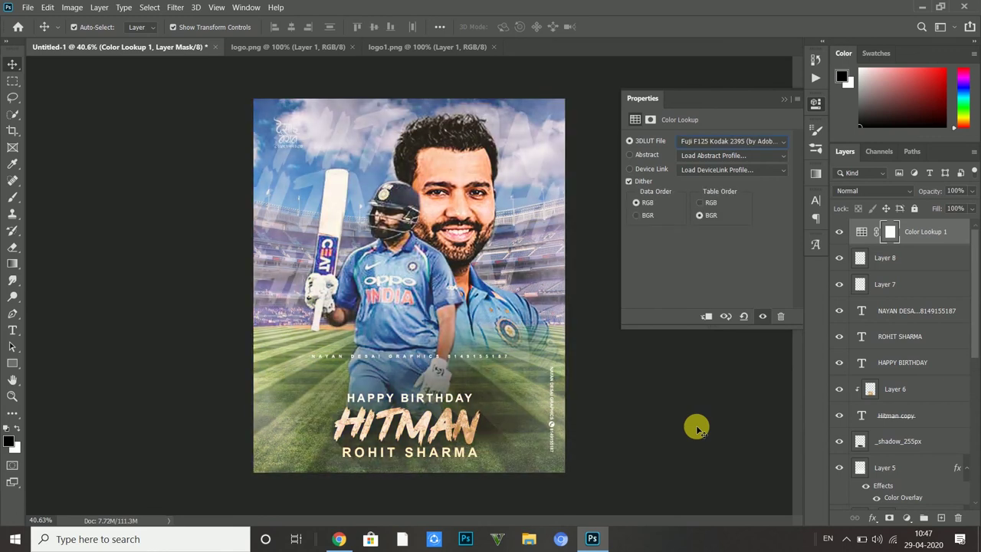
{"action": "key", "text": "Down"}
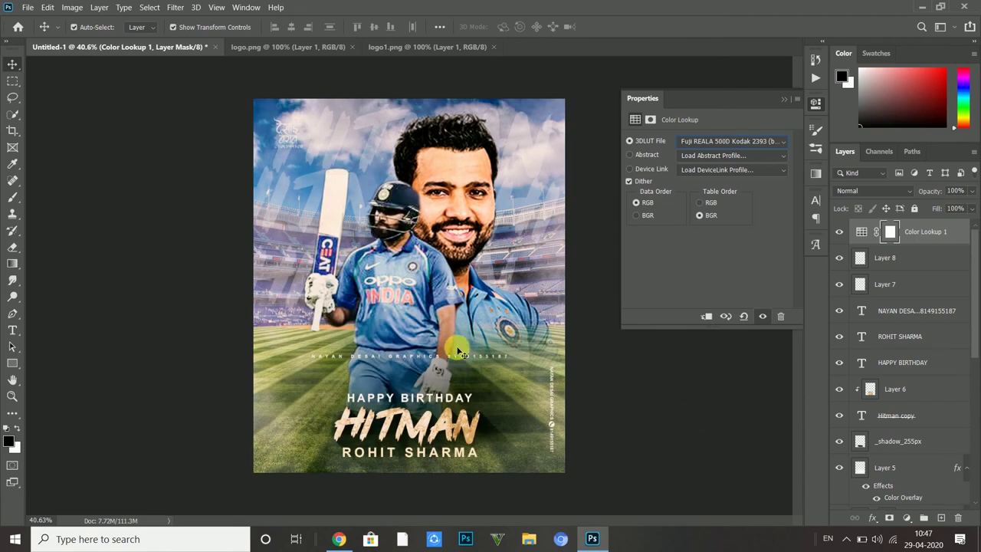
{"action": "left_click", "coordinate": [792, 100]}
- Move the top-left logo (Layer 8) slightly lower
{"action": "left_click", "coordinate": [888, 258]}
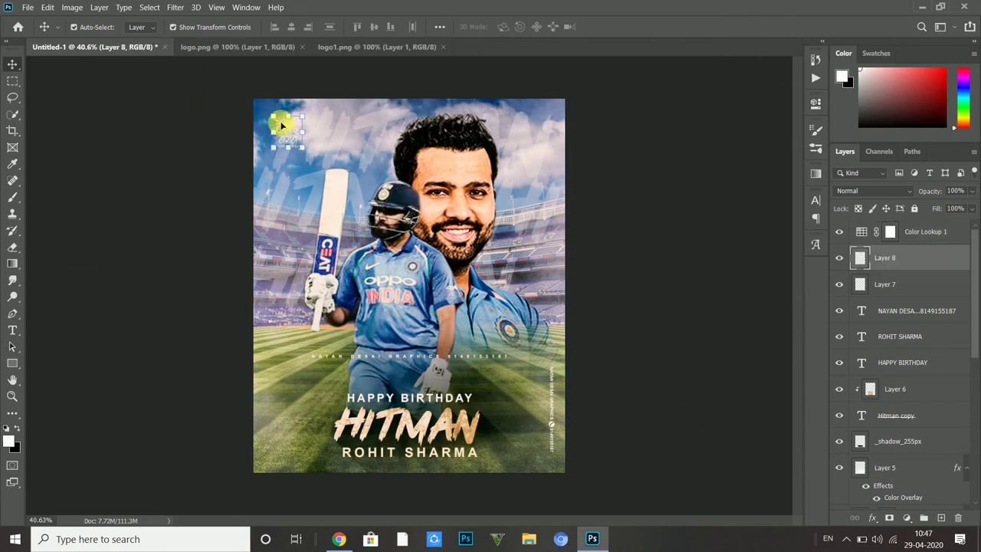
{"action": "left_click_drag", "start_coordinate": [281, 125], "coordinate": [274, 155]}
{"action": "left_click", "coordinate": [752, 322]}
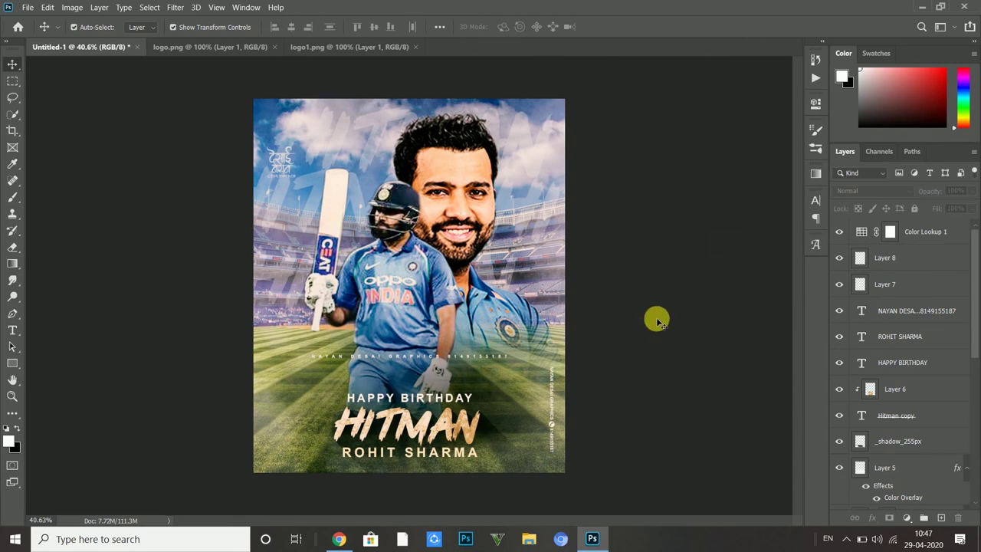
{"action": "left_click", "coordinate": [551, 427]}
{"action": "left_click", "coordinate": [694, 341]}
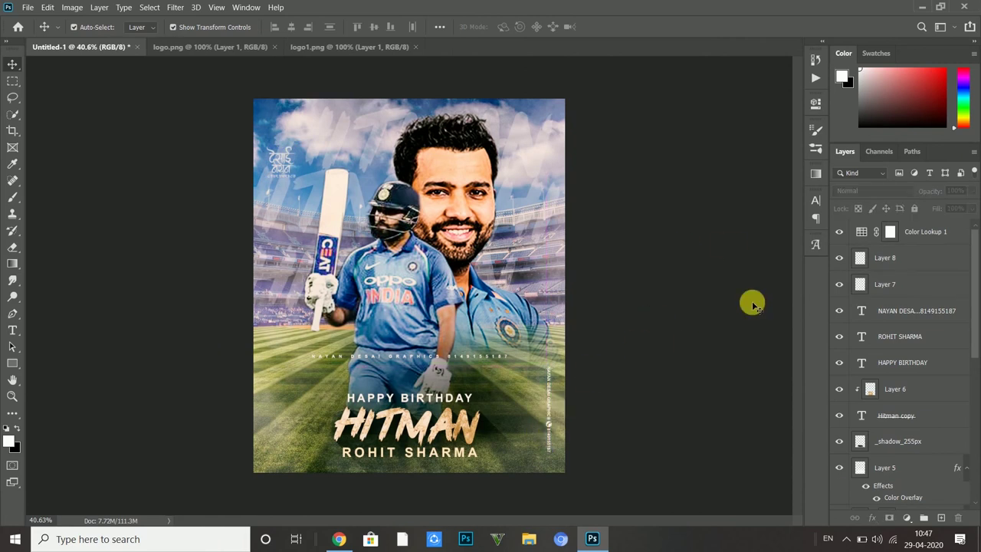
- Save the poster as JPEG 'bday' in Desktop > rohit sharma at maximum quality 12
{"action": "key", "text": "ctrl+s"}
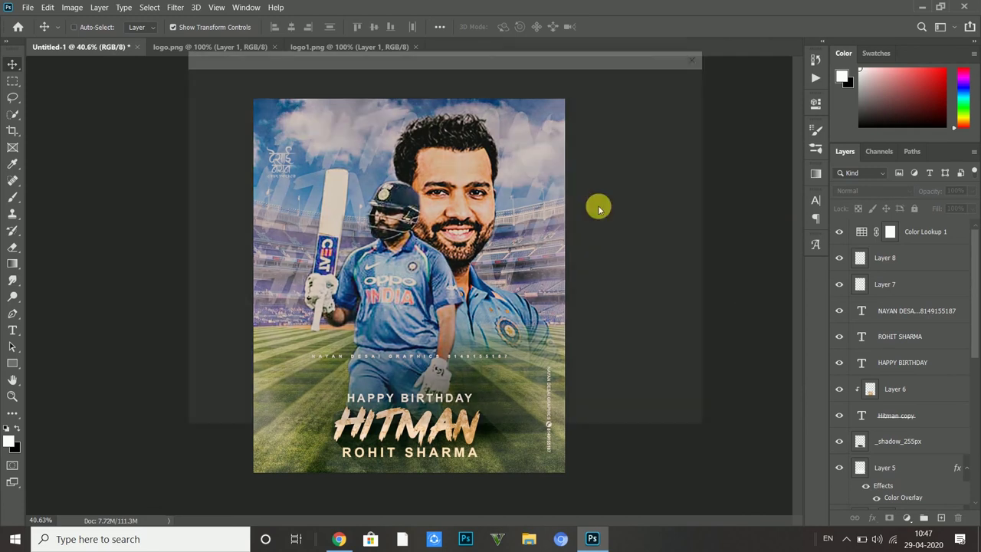
{"action": "left_click", "coordinate": [247, 415]}
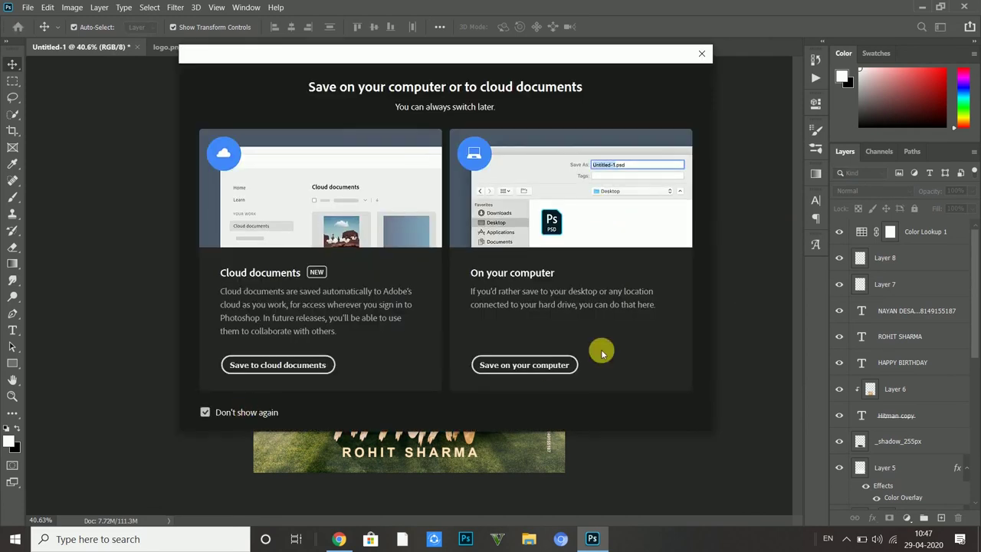
{"action": "left_click", "coordinate": [559, 365]}
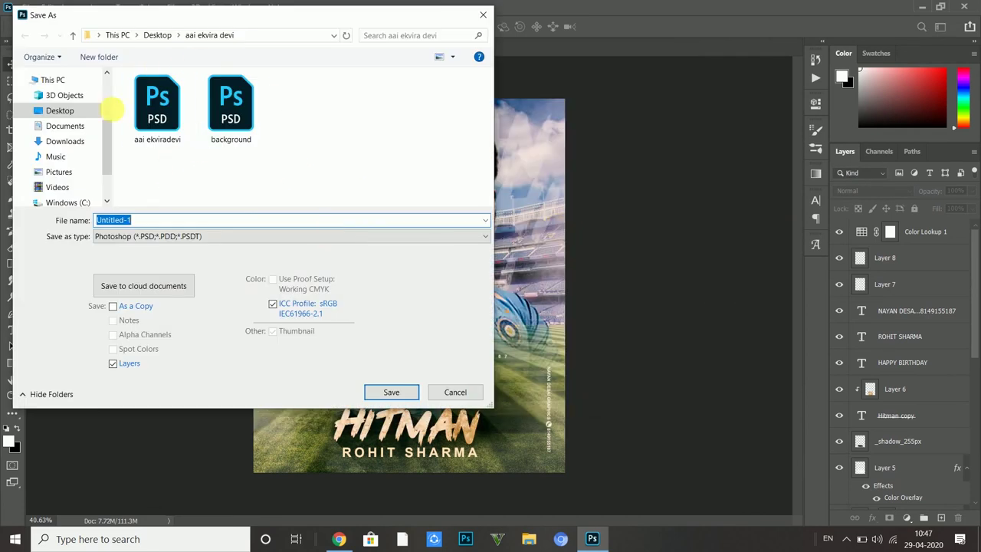
{"action": "left_click", "coordinate": [158, 35]}
{"action": "double_click", "coordinate": [441, 107]}
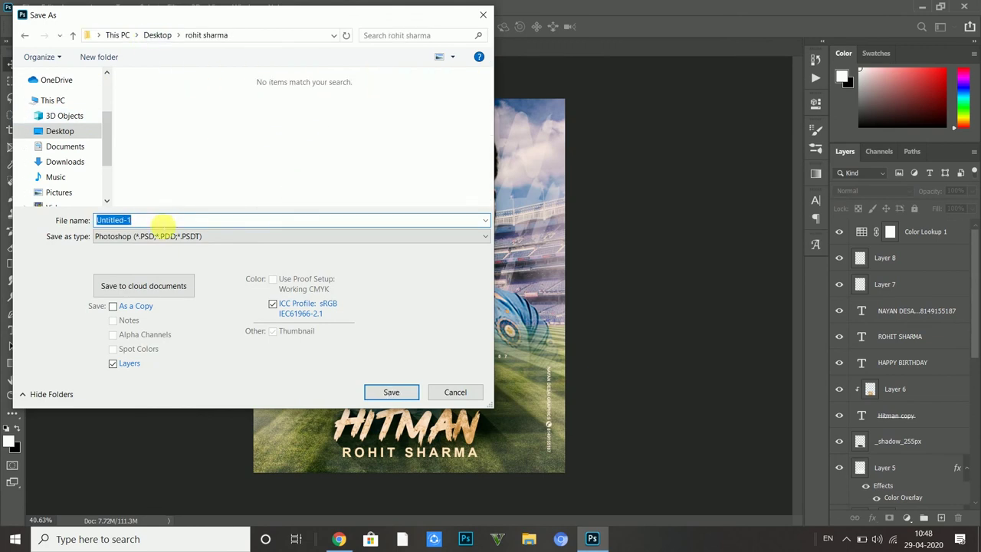
{"action": "type", "text": "bday"}
{"action": "left_click", "coordinate": [169, 236]}
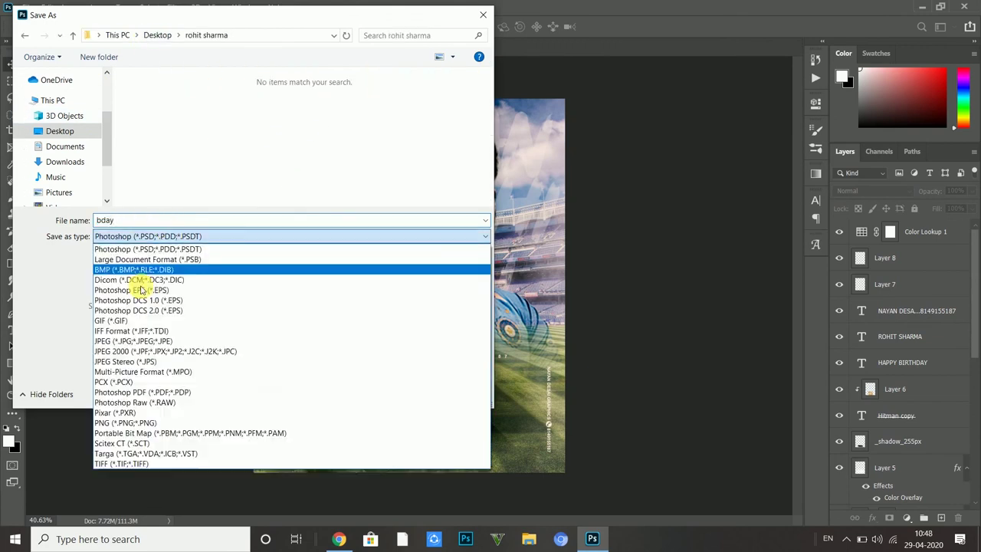
{"action": "left_click", "coordinate": [125, 342]}
{"action": "left_click", "coordinate": [391, 391]}
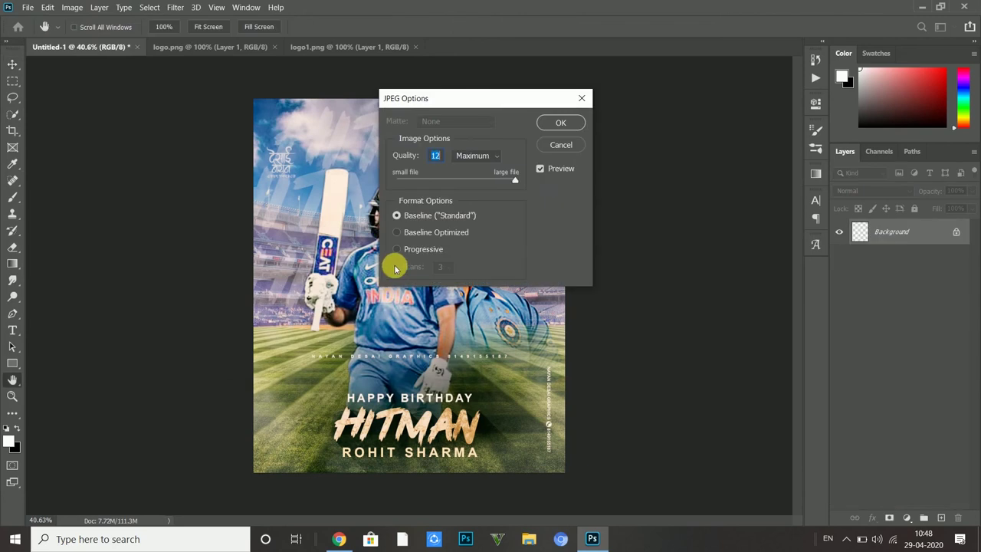
{"action": "left_click", "coordinate": [567, 123]}
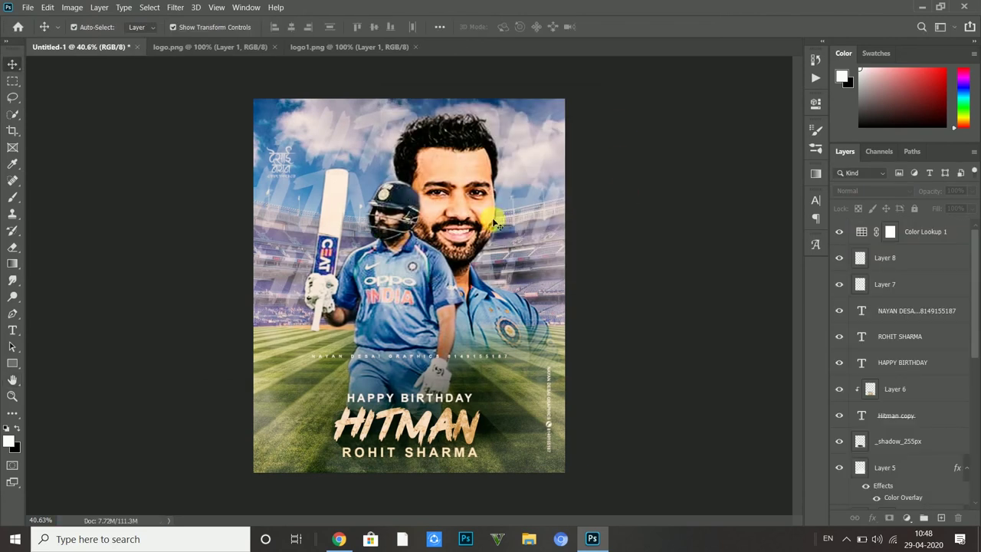
{"action": "scroll", "coordinate": [515, 306], "scroll_direction": "down", "scroll_amount": 1}
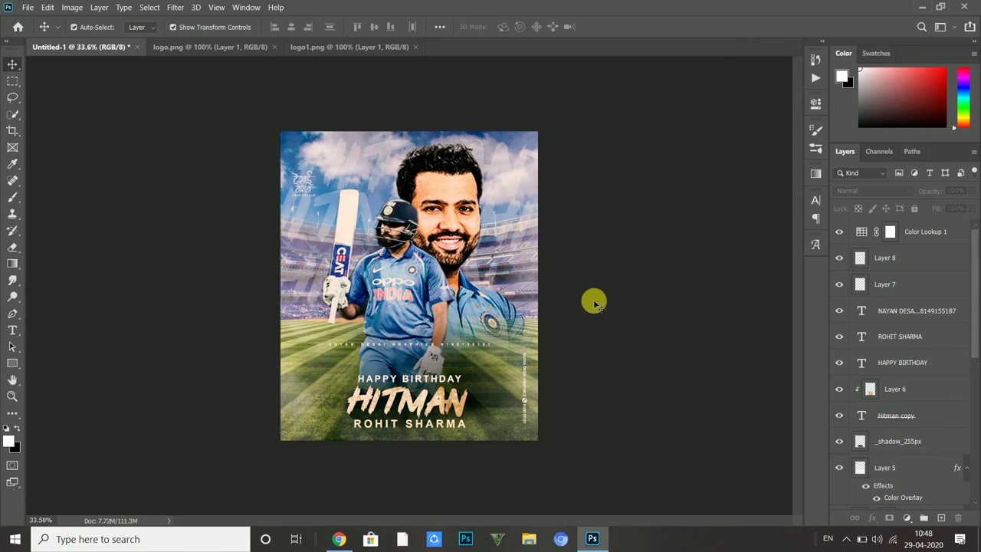